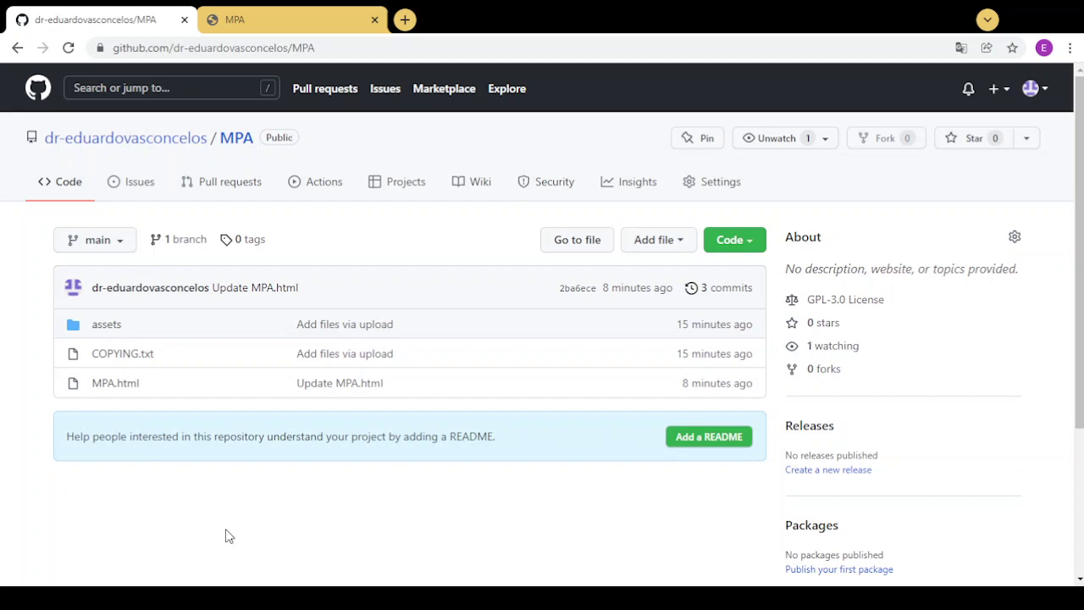
Download the MPA repository from GitHub as a ZIP archive
{"action": "left_click", "coordinate": [757, 244]}
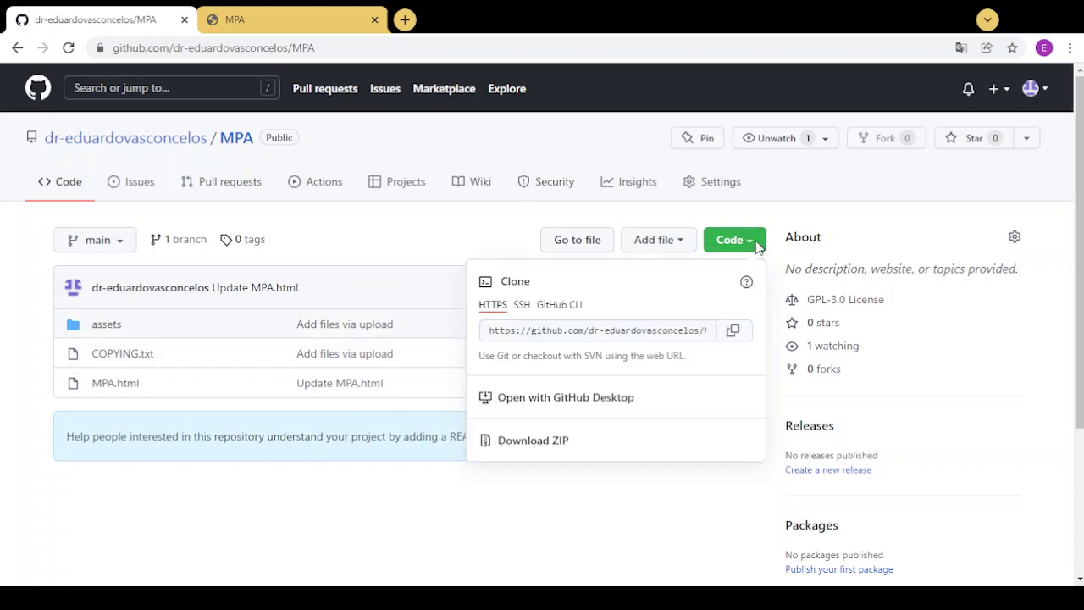
{"action": "left_click", "coordinate": [529, 441]}
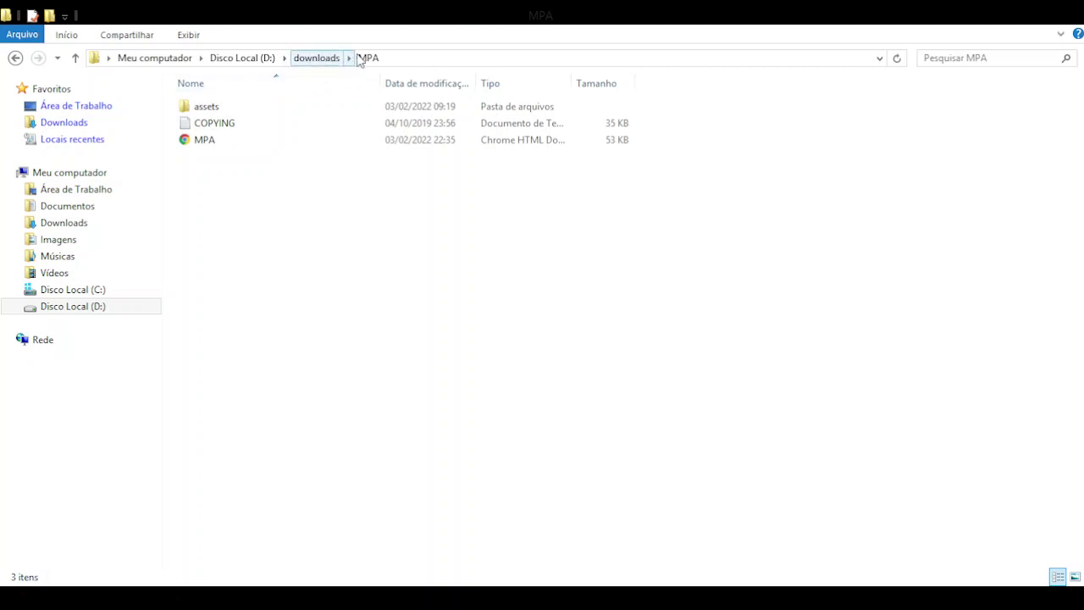
Examine the assets folder and the MPA HTML file in D:\downloads\MPA
{"action": "left_click", "coordinate": [201, 149]}
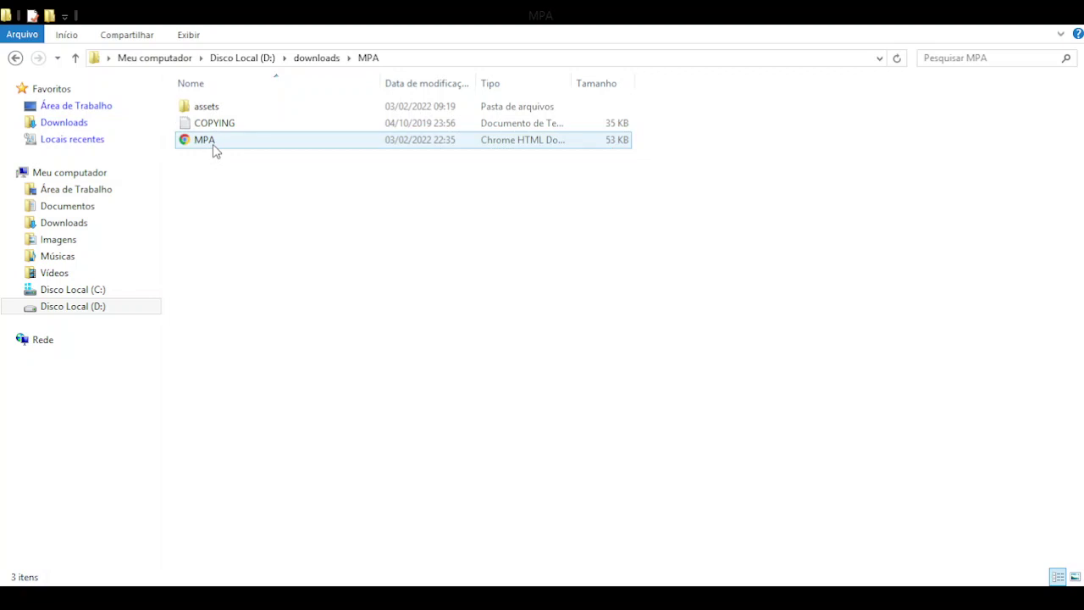
{"action": "left_click", "coordinate": [216, 110]}
{"action": "left_click", "coordinate": [217, 149]}
{"action": "left_click", "coordinate": [273, 205]}
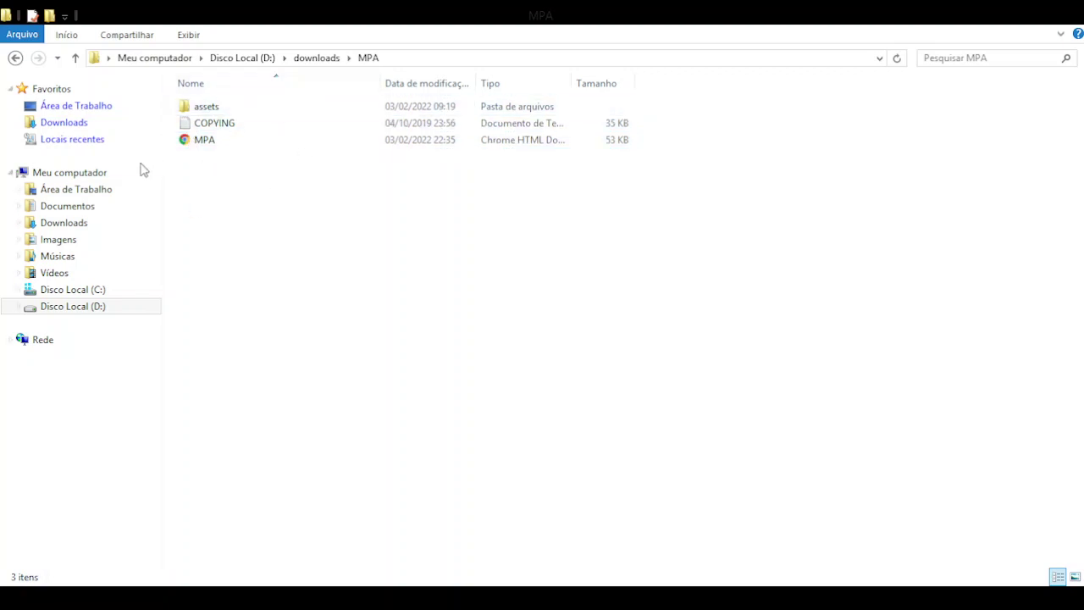
{"action": "left_click", "coordinate": [218, 148]}
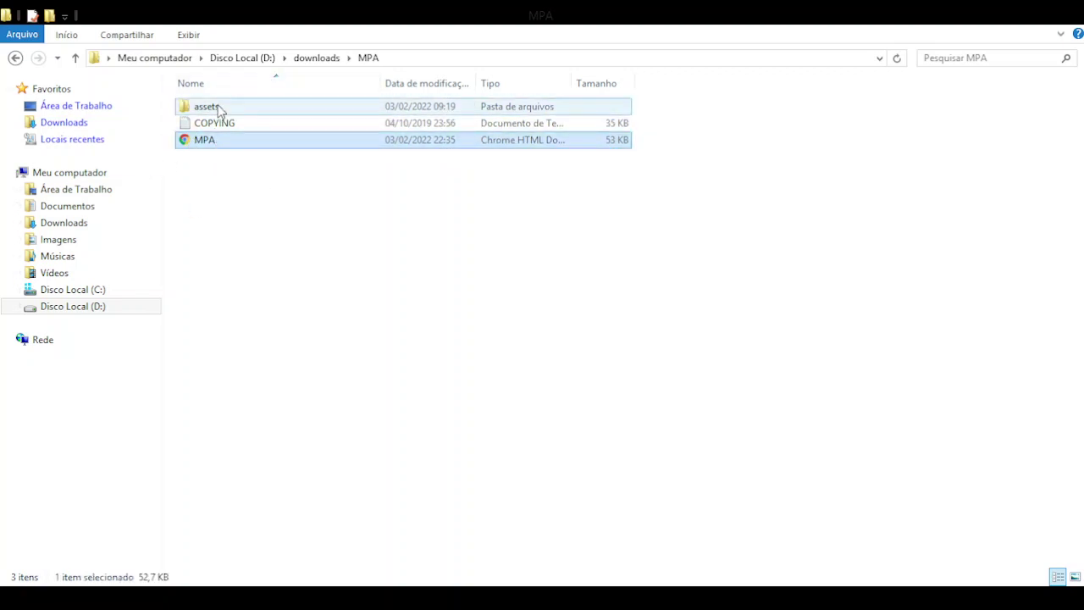
{"action": "left_click", "coordinate": [214, 108]}
{"action": "left_click", "coordinate": [221, 148]}
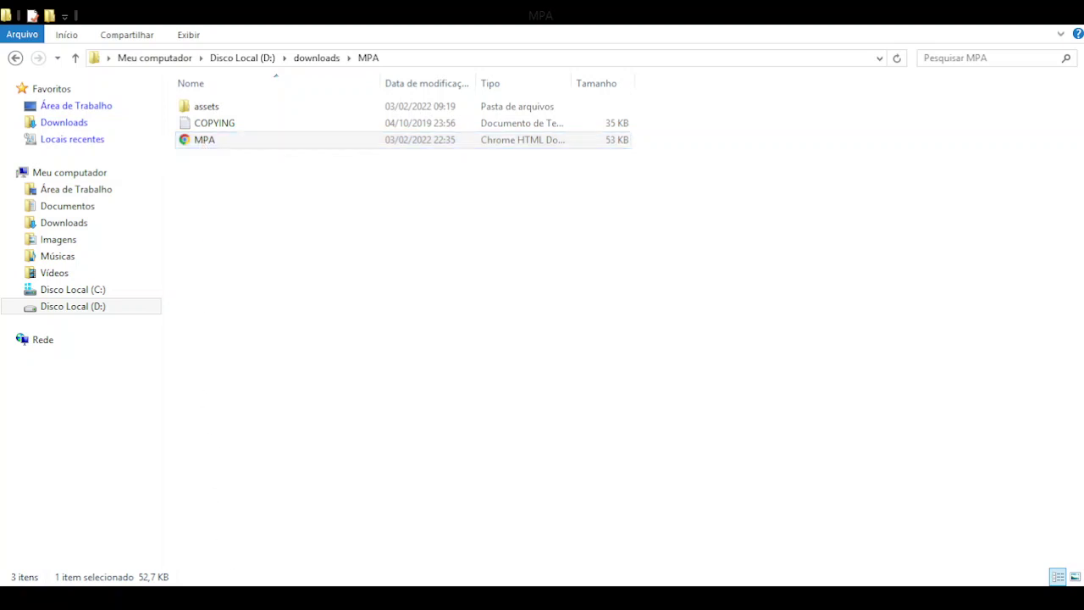
Switch to Chrome, dismiss the repository's clone options and show the local MPA.html page
{"action": "key", "text": "alt+Tab"}
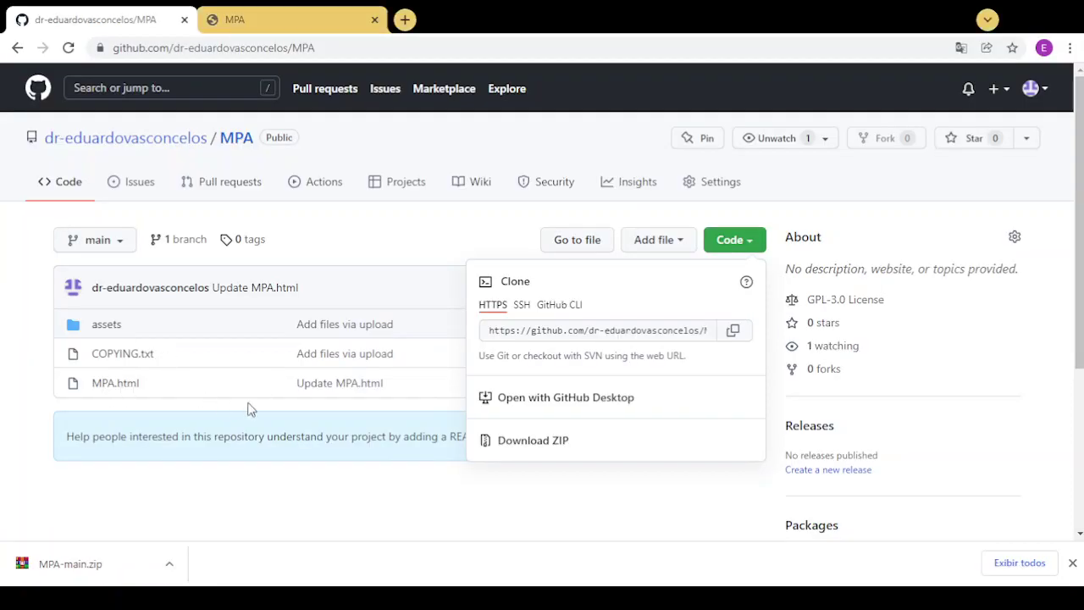
{"action": "left_click", "coordinate": [800, 217]}
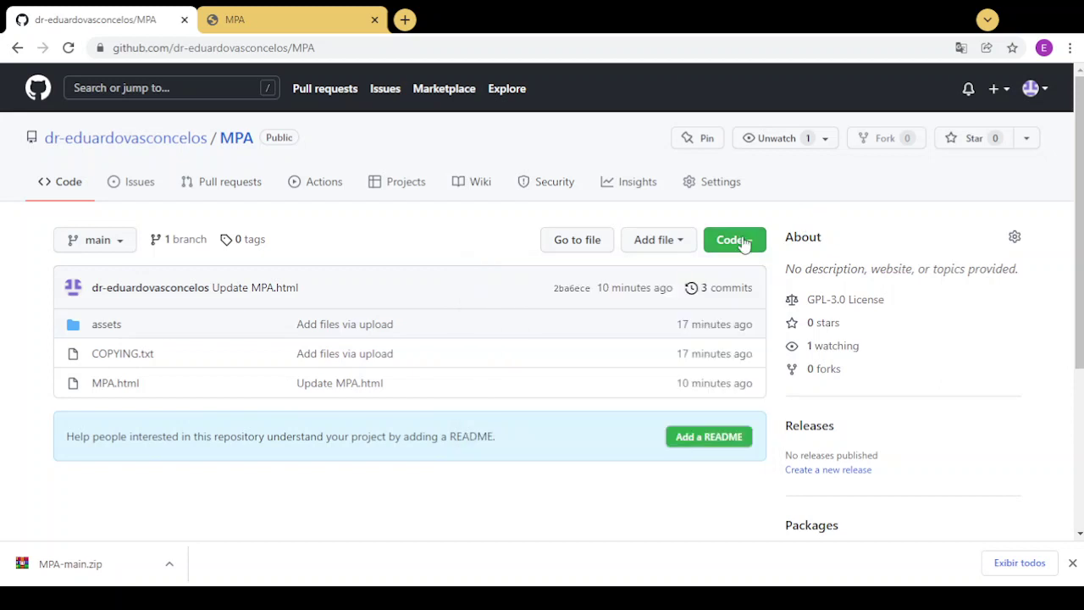
{"action": "left_click", "coordinate": [283, 17]}
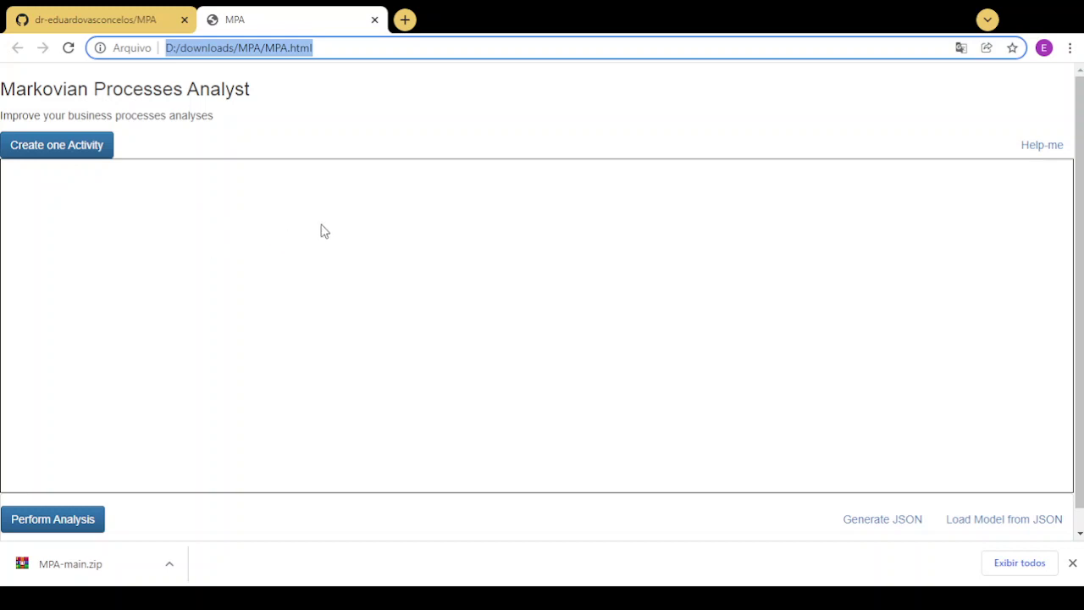
Open the form for a new activity and examine its label, period and cost fields
{"action": "left_click", "coordinate": [61, 149]}
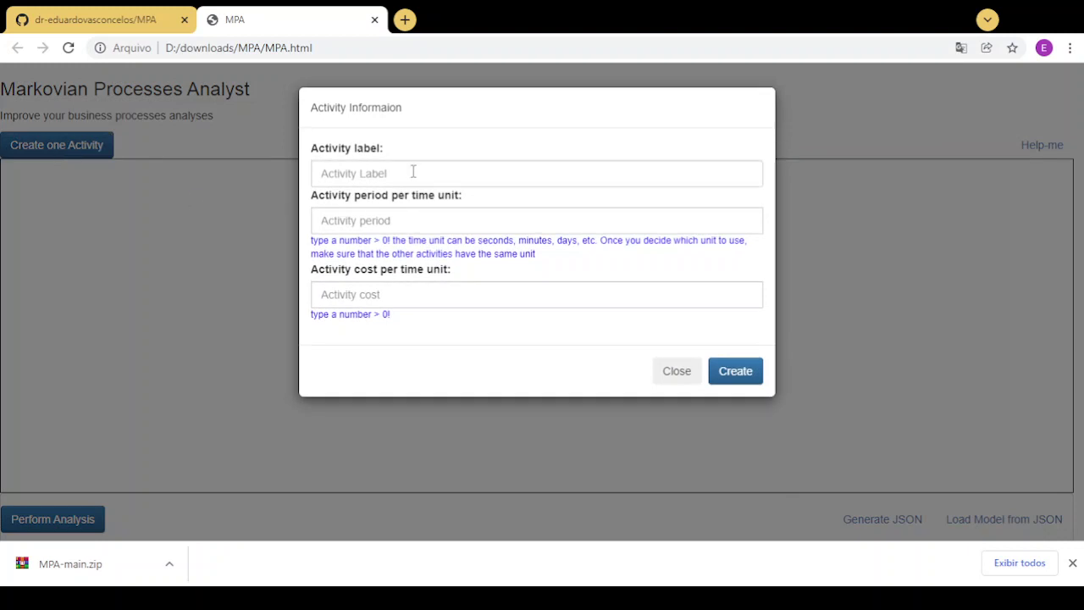
{"action": "left_click", "coordinate": [413, 172]}
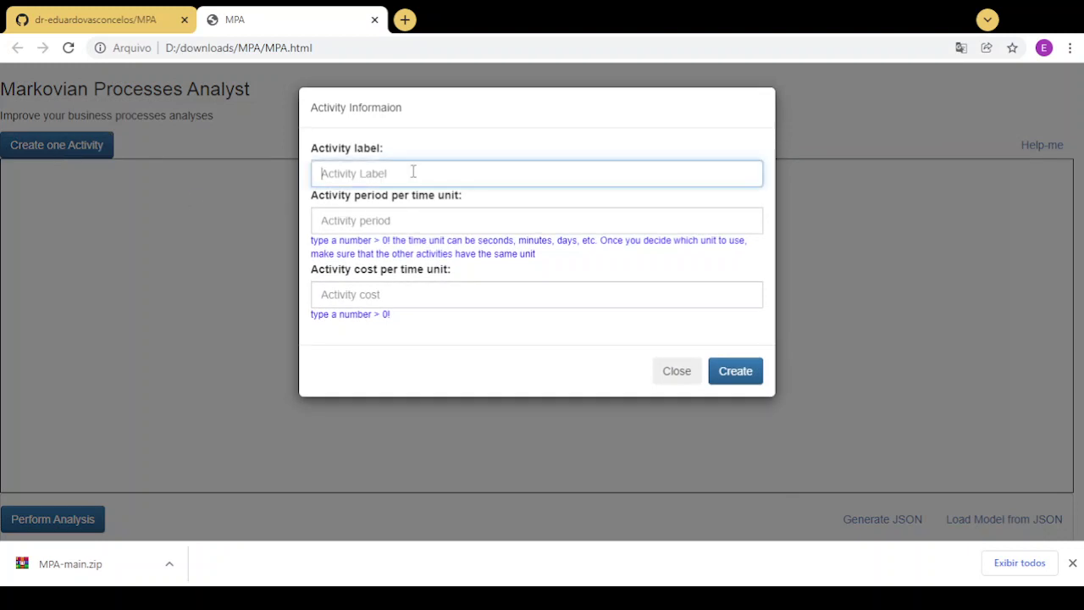
{"action": "left_click", "coordinate": [353, 222]}
{"action": "left_click", "coordinate": [371, 298]}
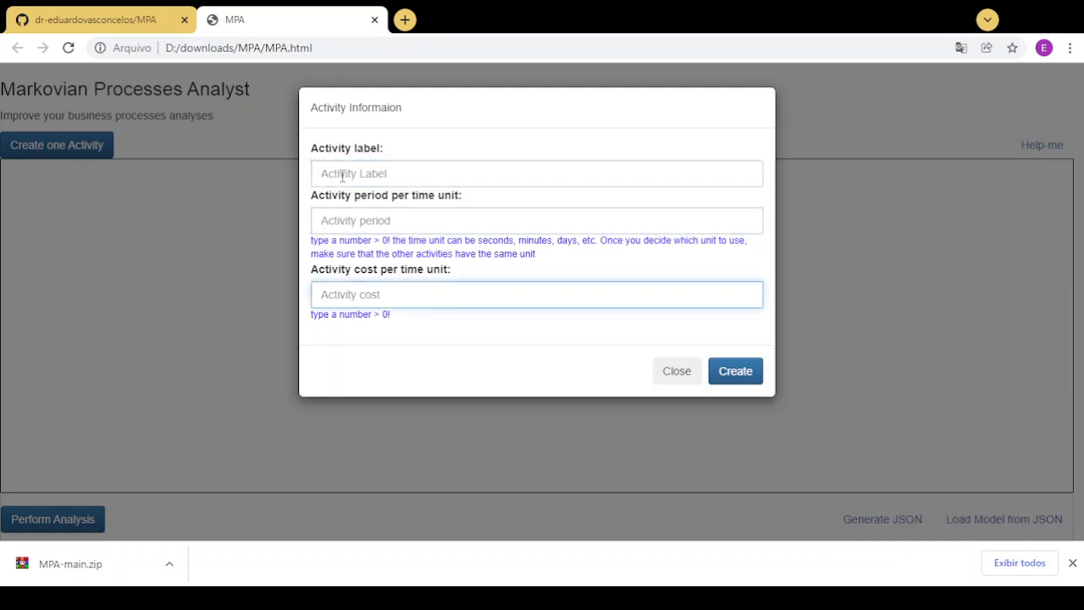
{"action": "left_click", "coordinate": [392, 174]}
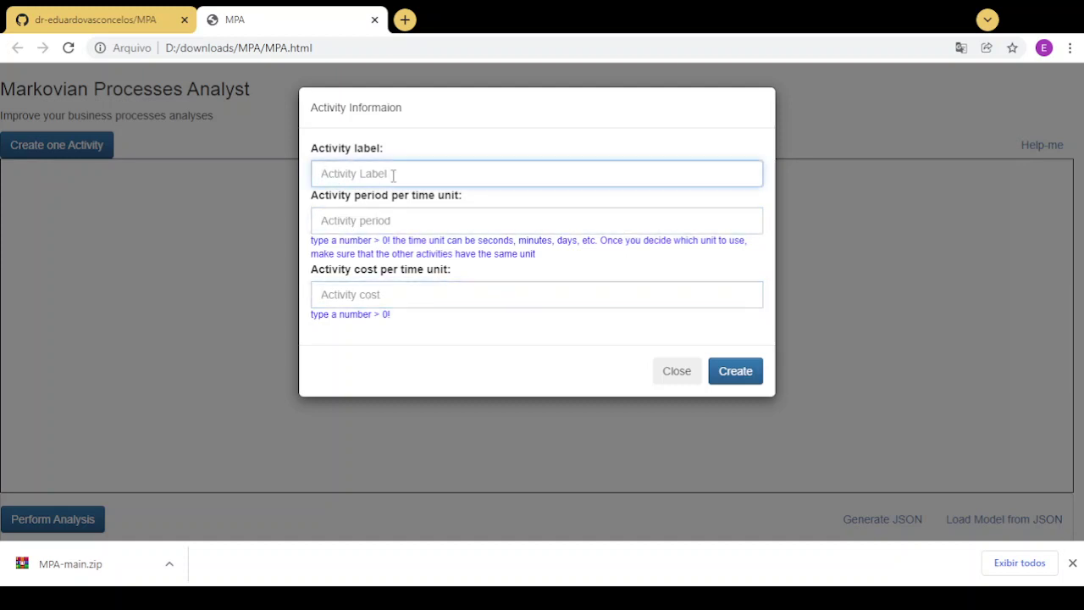
{"action": "left_click", "coordinate": [387, 229]}
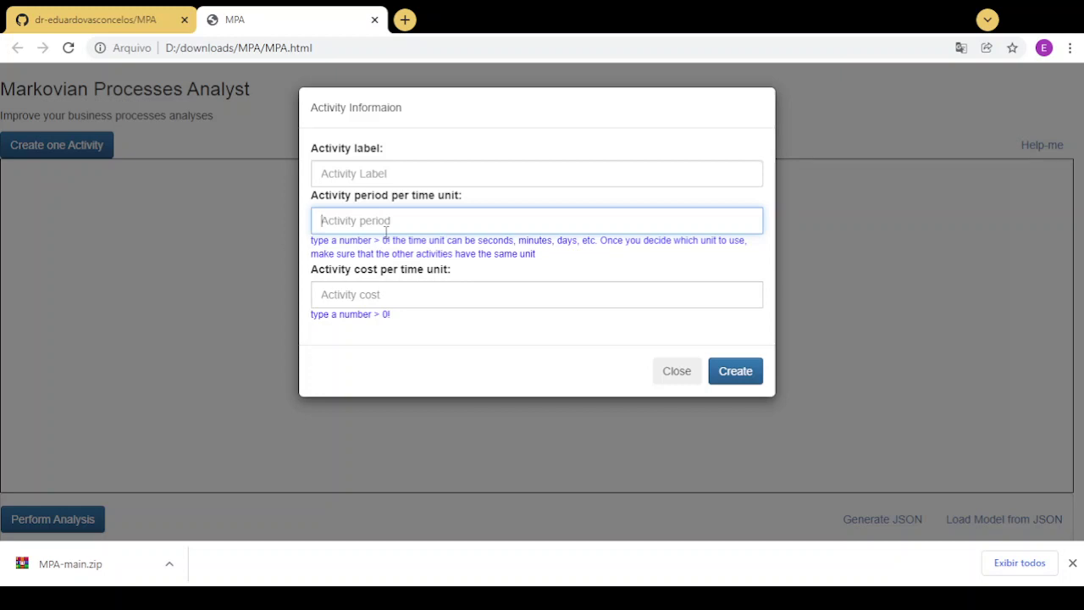
{"action": "left_click", "coordinate": [368, 299]}
Create an activity labelled "a" with a period of 10 and a cost of 4 per time unit
{"action": "left_click", "coordinate": [362, 178]}
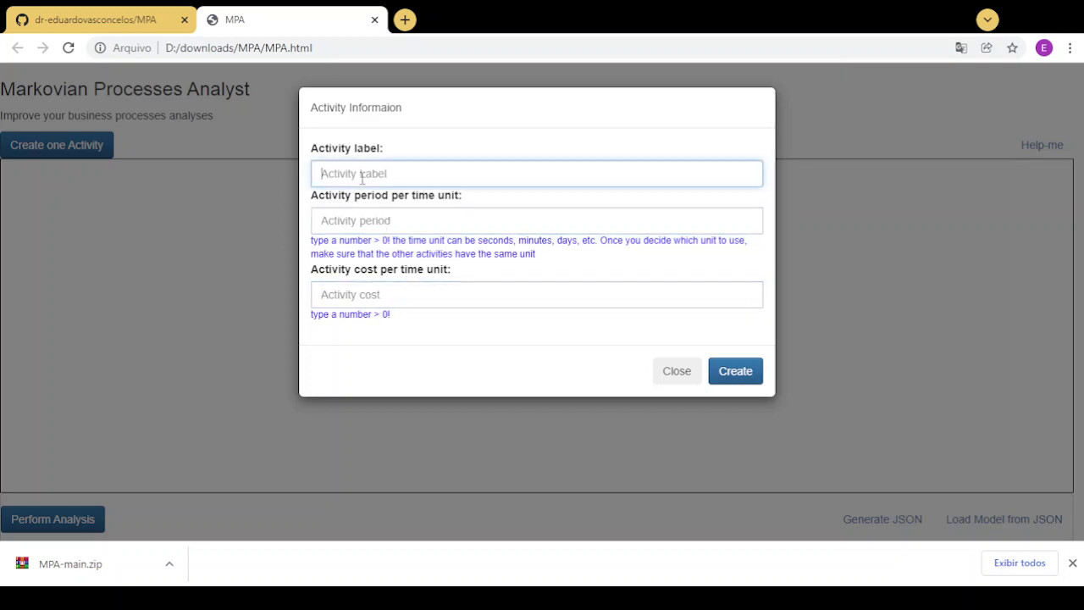
{"action": "type", "text": "a"}
{"action": "left_click", "coordinate": [359, 220]}
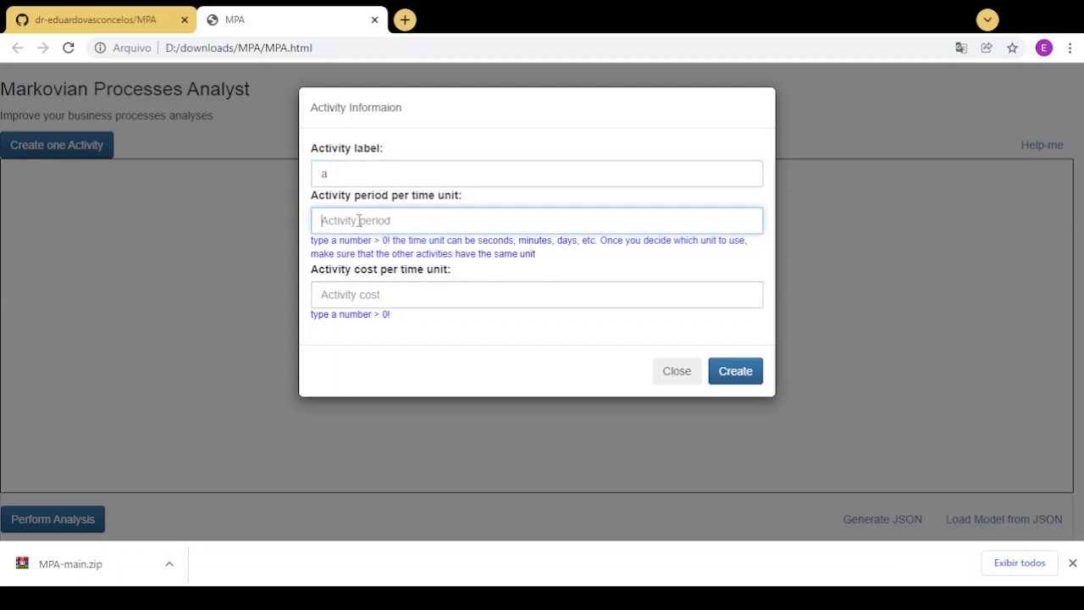
{"action": "type", "text": "10"}
{"action": "left_click", "coordinate": [355, 298]}
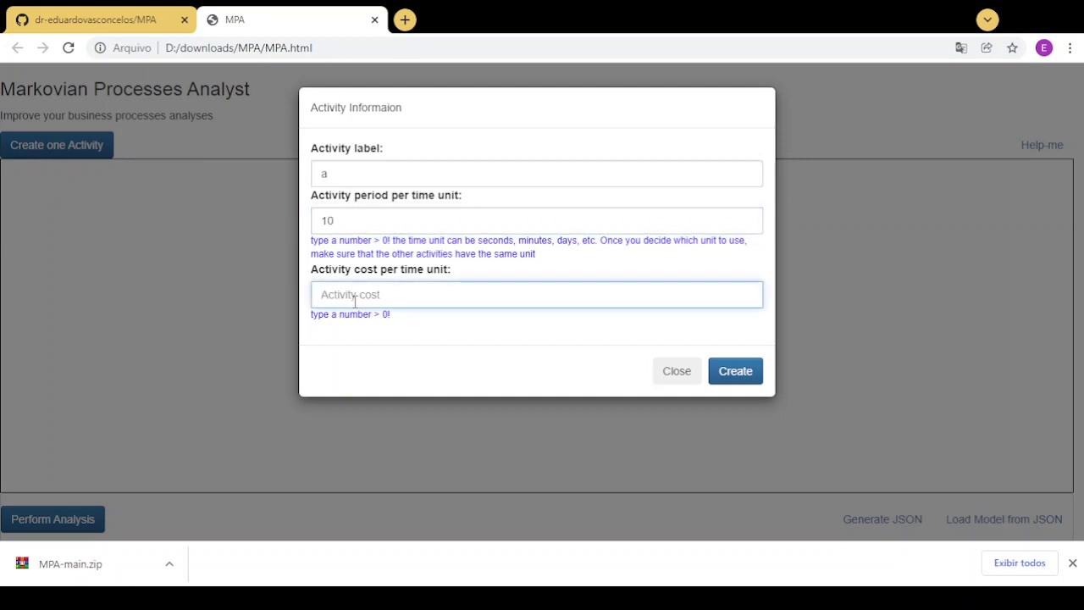
{"action": "type", "text": "4"}
{"action": "left_click_drag", "start_coordinate": [329, 220], "coordinate": [338, 219]}
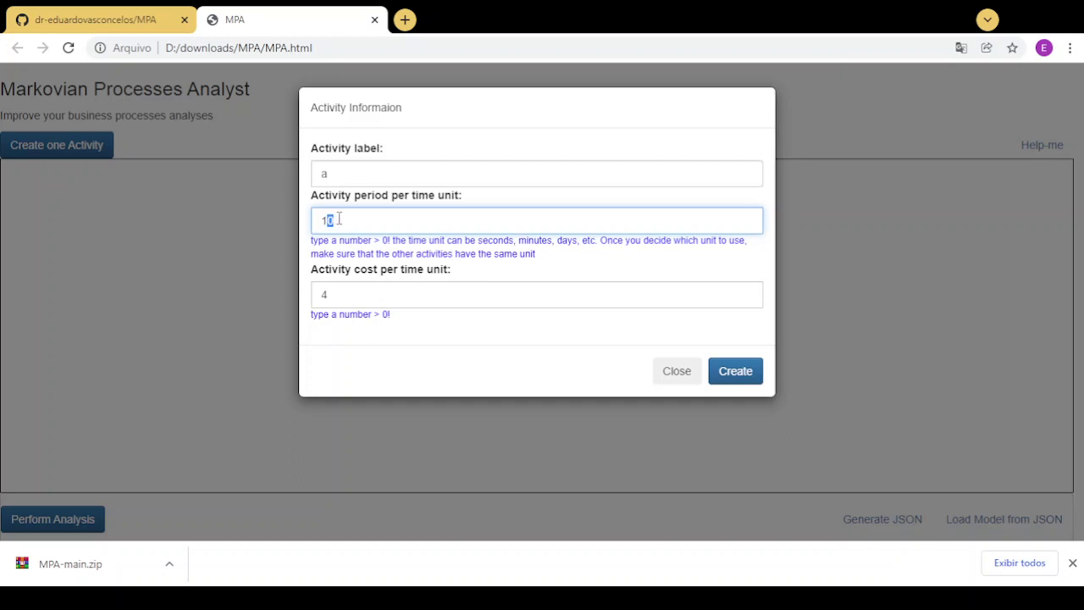
{"action": "double_click", "coordinate": [324, 292]}
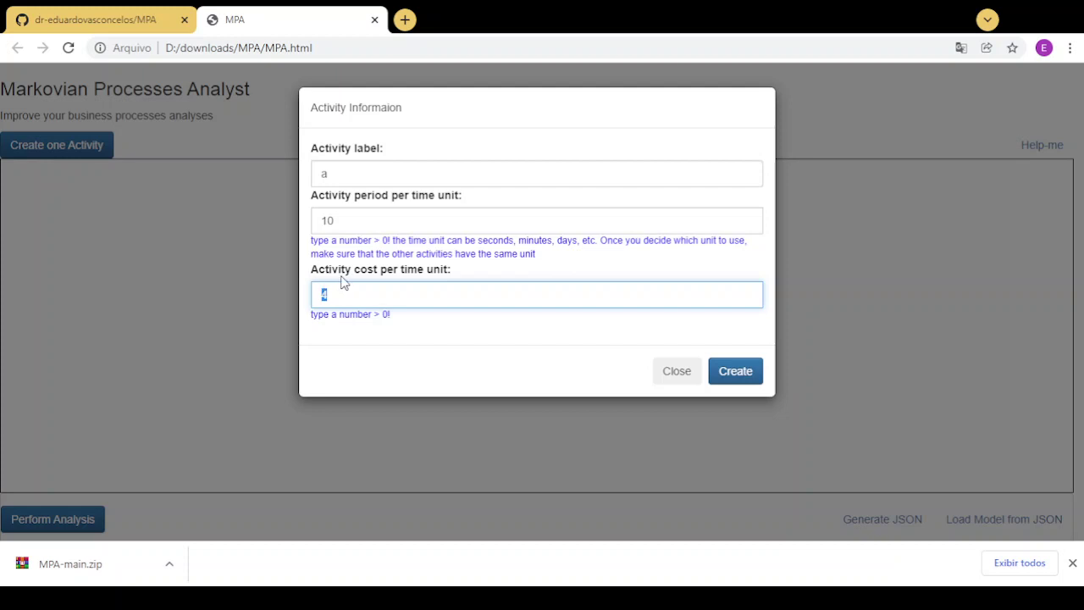
{"action": "left_click", "coordinate": [357, 293]}
{"action": "left_click", "coordinate": [734, 371]}
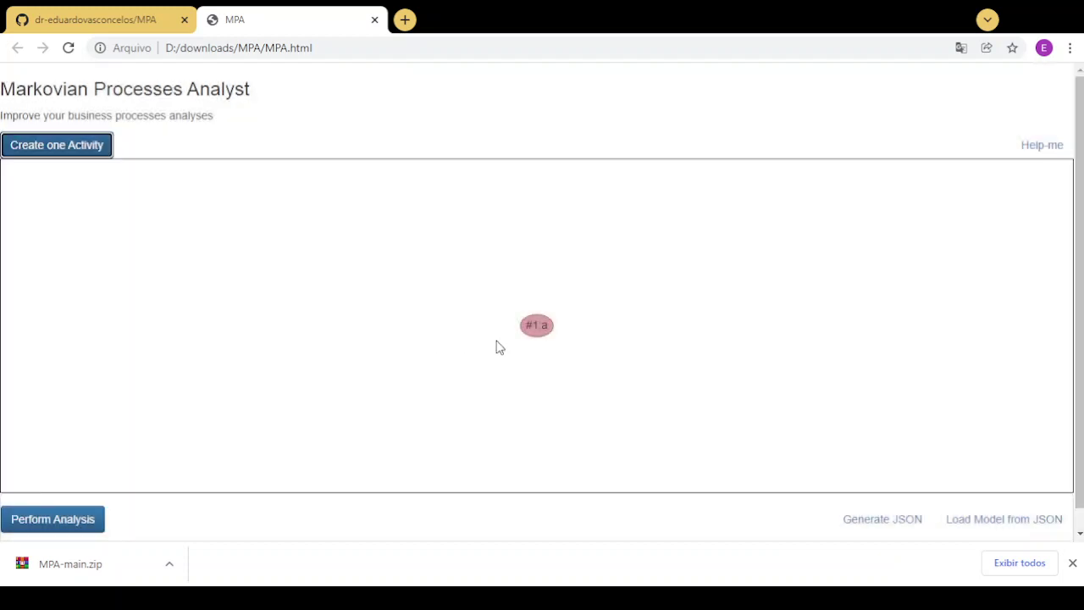
Move activity "a" slightly to the left on the canvas and dismiss the browser's download bar
{"action": "left_click_drag", "start_coordinate": [535, 333], "coordinate": [483, 322]}
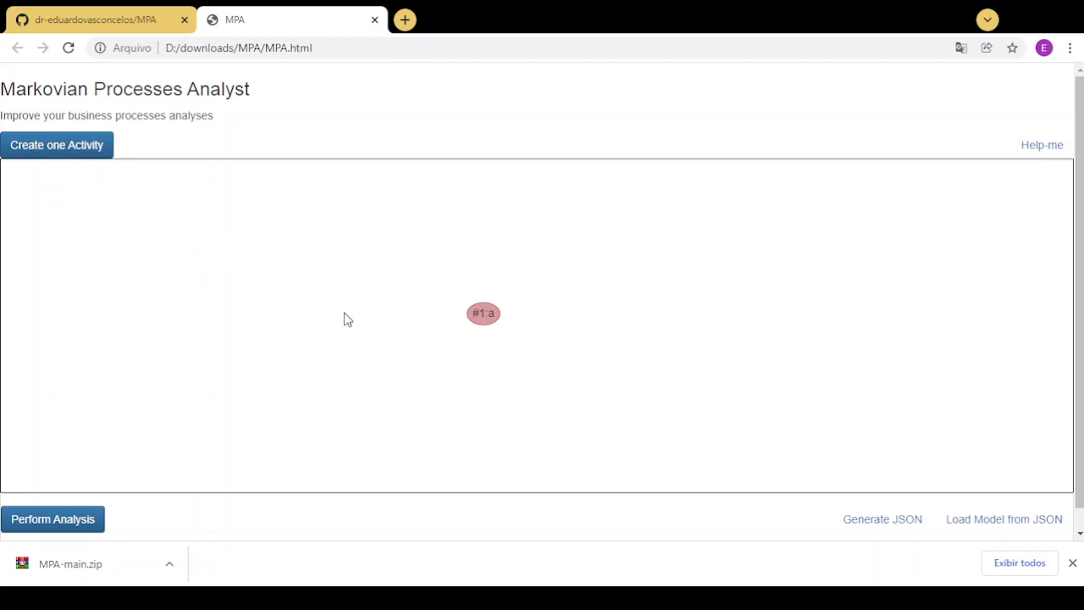
{"action": "left_click", "coordinate": [1073, 563]}
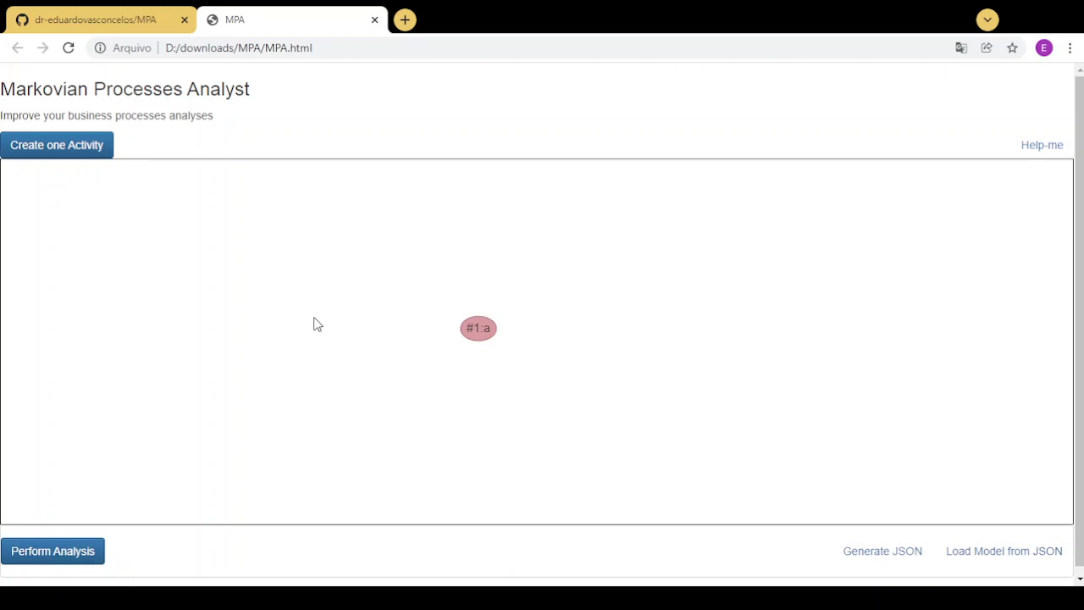
Open a new activity form from an empty canvas area and label the activity "a2"
{"action": "double_click", "coordinate": [371, 313]}
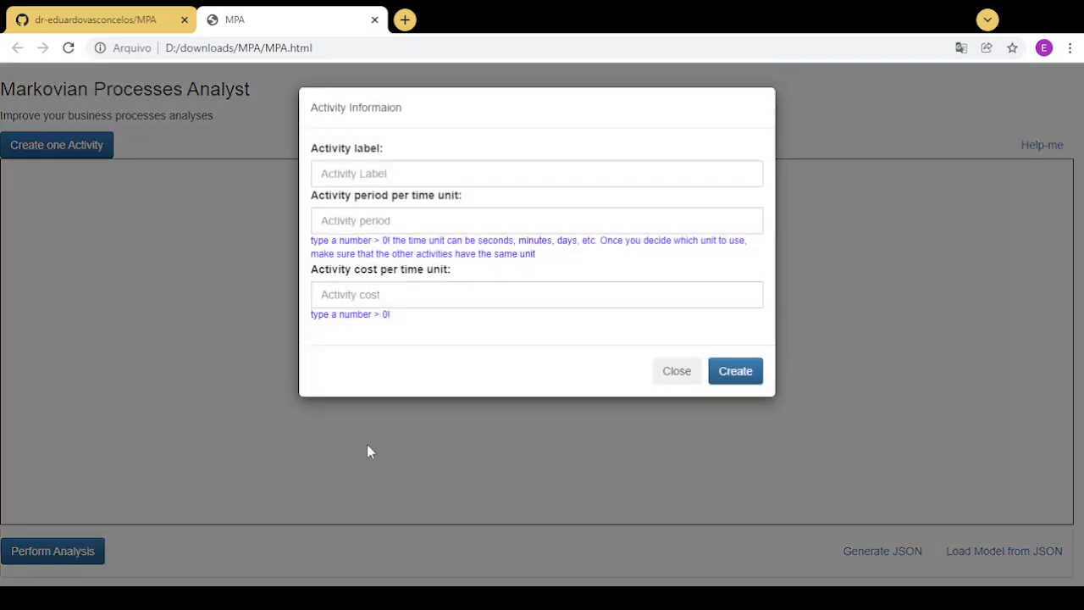
{"action": "left_click", "coordinate": [334, 179]}
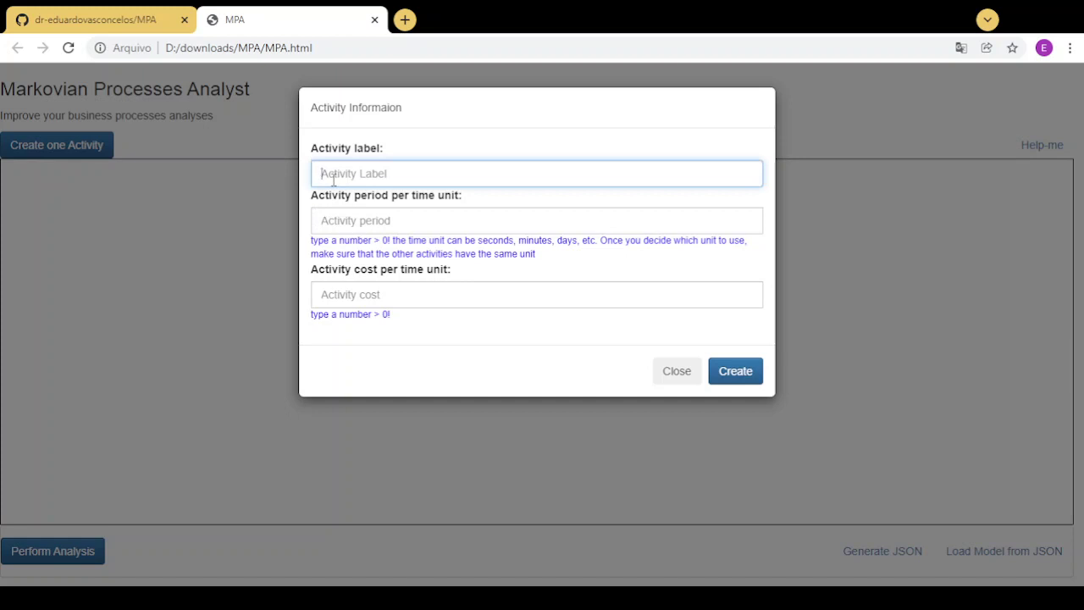
{"action": "type", "text": "a2"}
Try to create activity a2 with the letter "a" as both its period and its cost
{"action": "left_click", "coordinate": [346, 225]}
{"action": "left_click", "coordinate": [338, 295]}
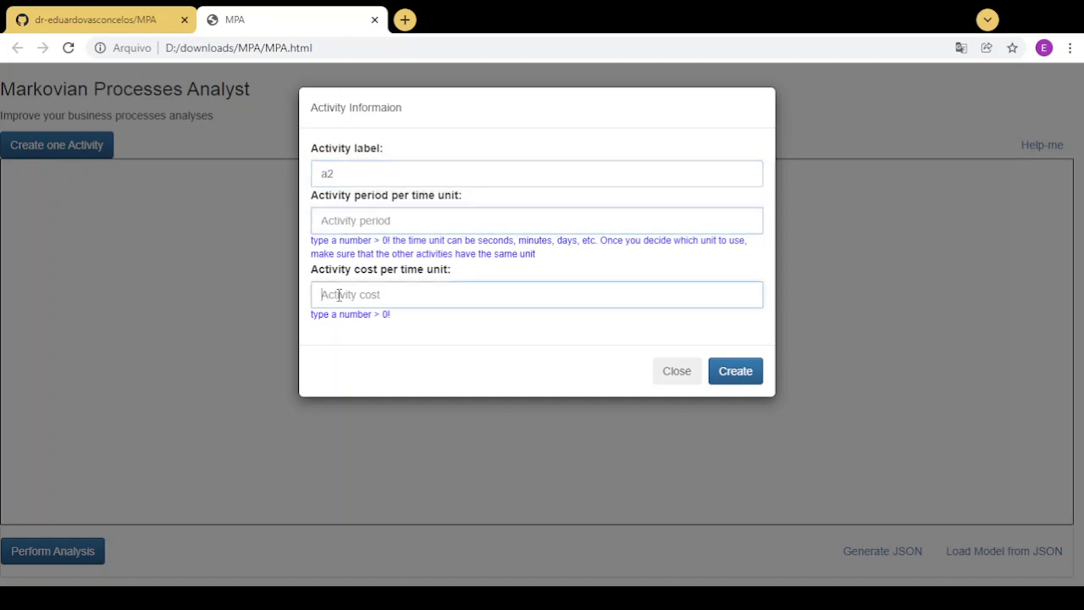
{"action": "left_click", "coordinate": [351, 221]}
{"action": "left_click", "coordinate": [351, 294]}
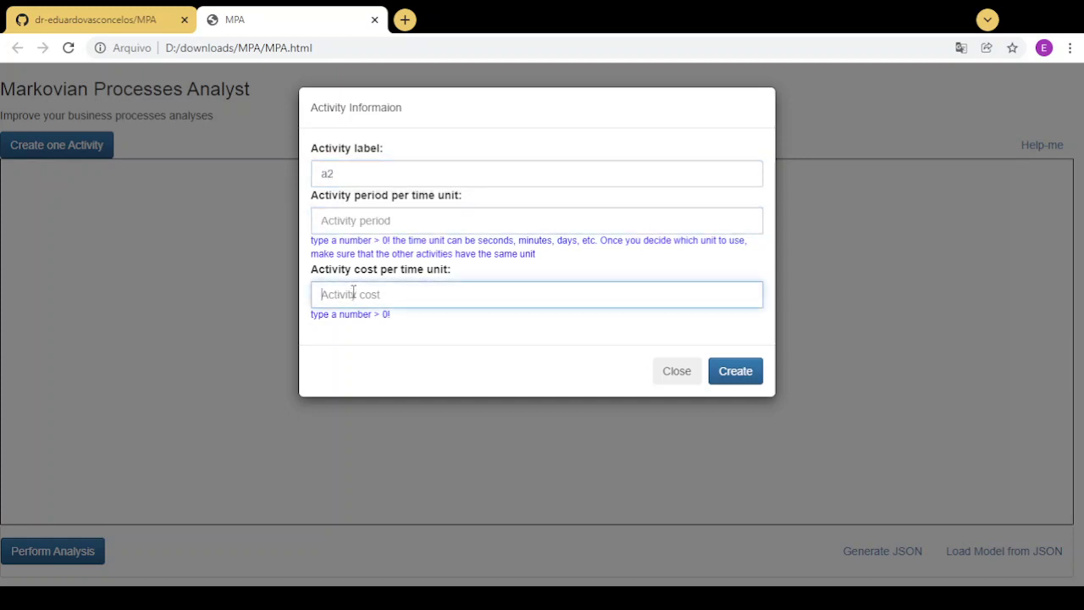
{"action": "left_click", "coordinate": [341, 222]}
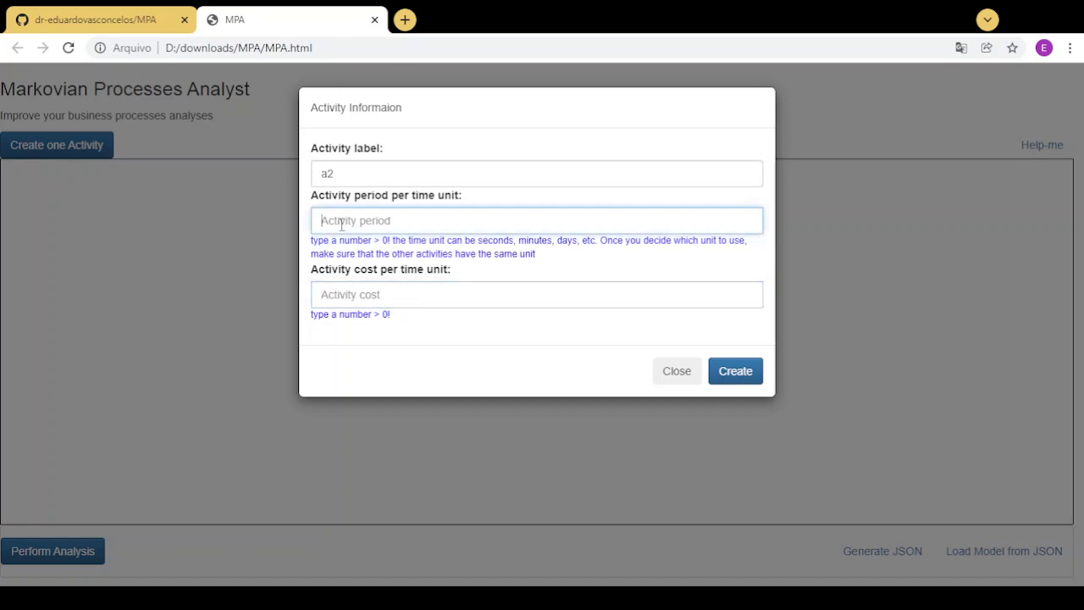
{"action": "type", "text": "a"}
{"action": "left_click", "coordinate": [344, 294]}
{"action": "type", "text": "a"}
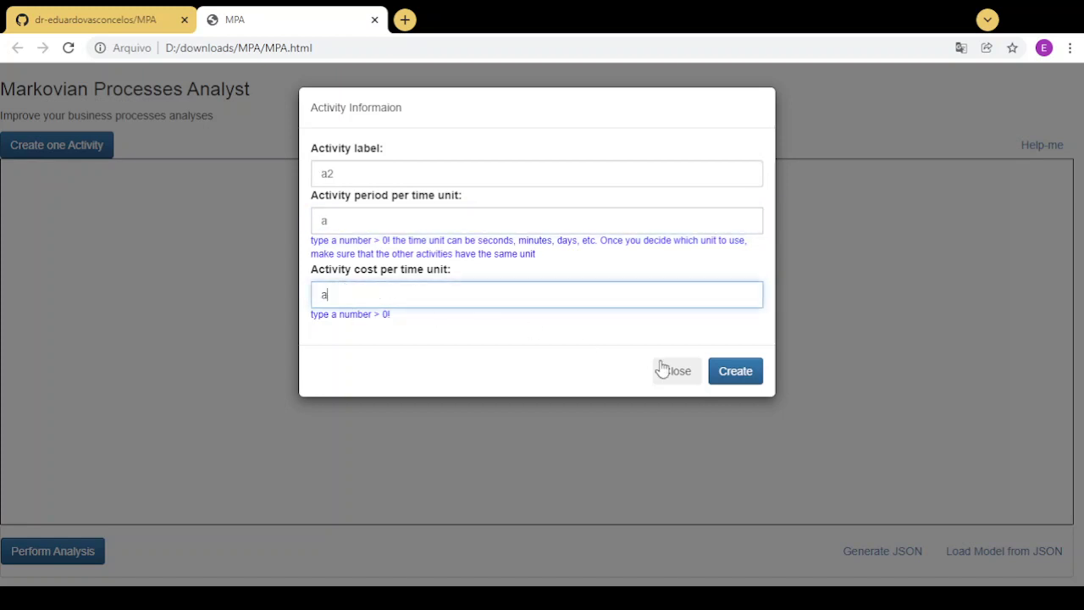
{"action": "left_click", "coordinate": [727, 372]}
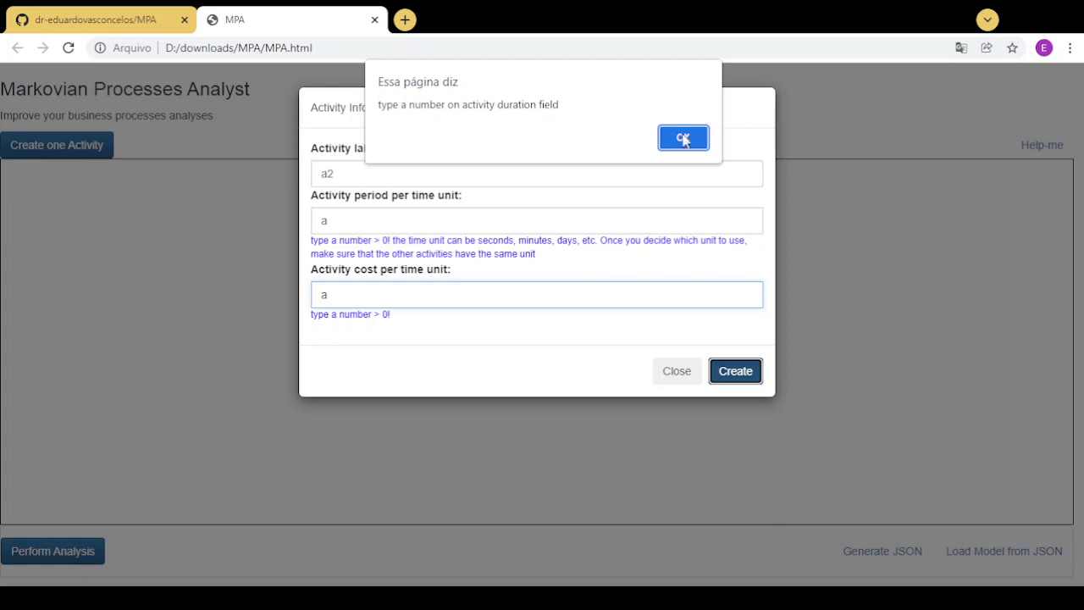
{"action": "left_click", "coordinate": [687, 146]}
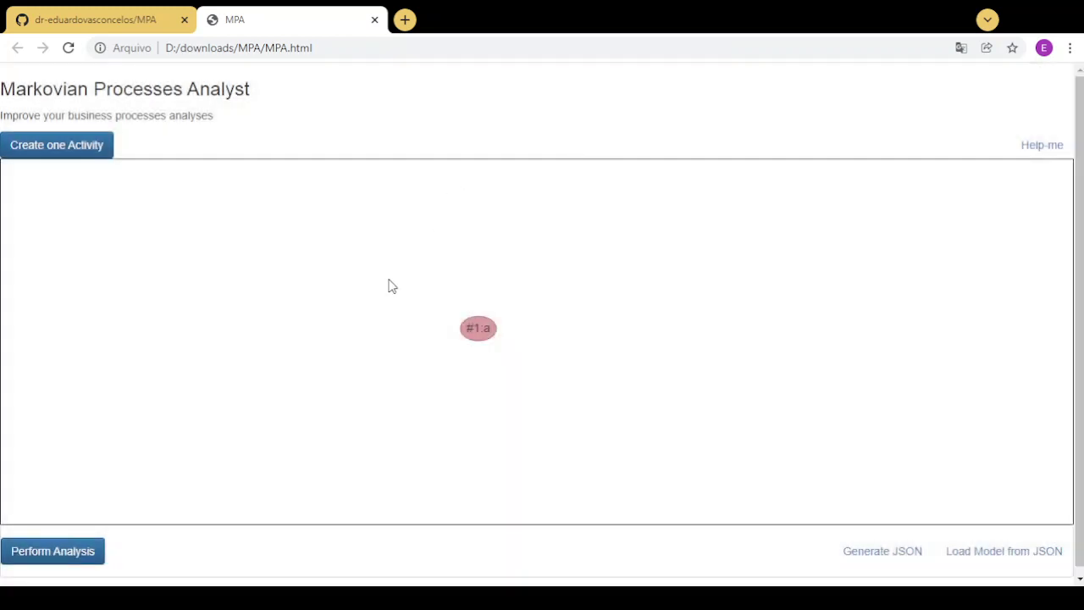
Try to create activity a2 with a period of -1 and an empty cost
{"action": "left_click", "coordinate": [389, 283]}
{"action": "left_click", "coordinate": [354, 220]}
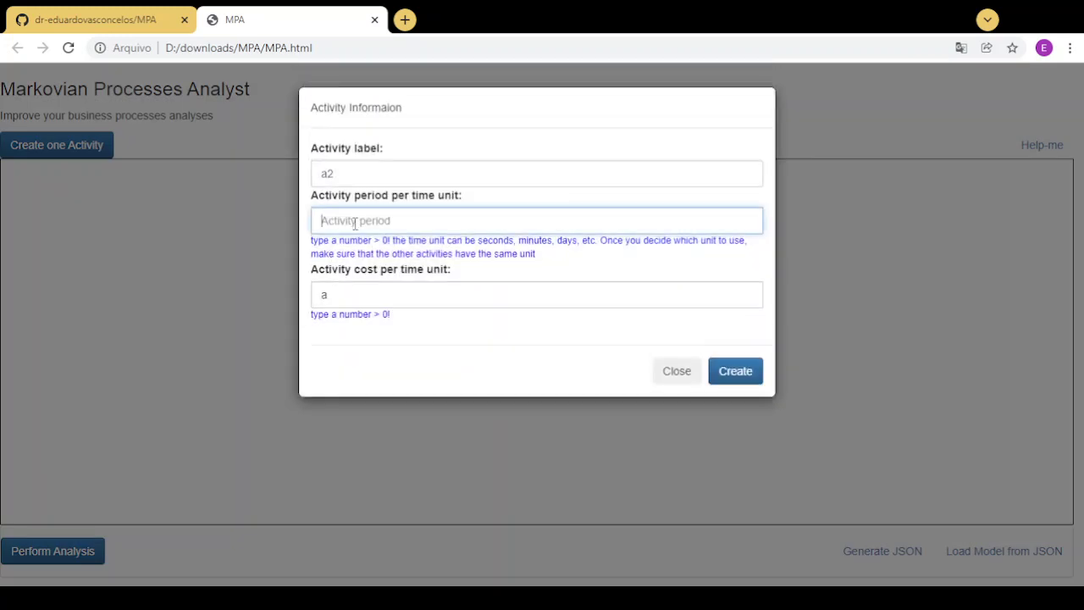
{"action": "type", "text": "-1"}
{"action": "left_click", "coordinate": [371, 292]}
{"action": "key", "text": "BackSpace"}
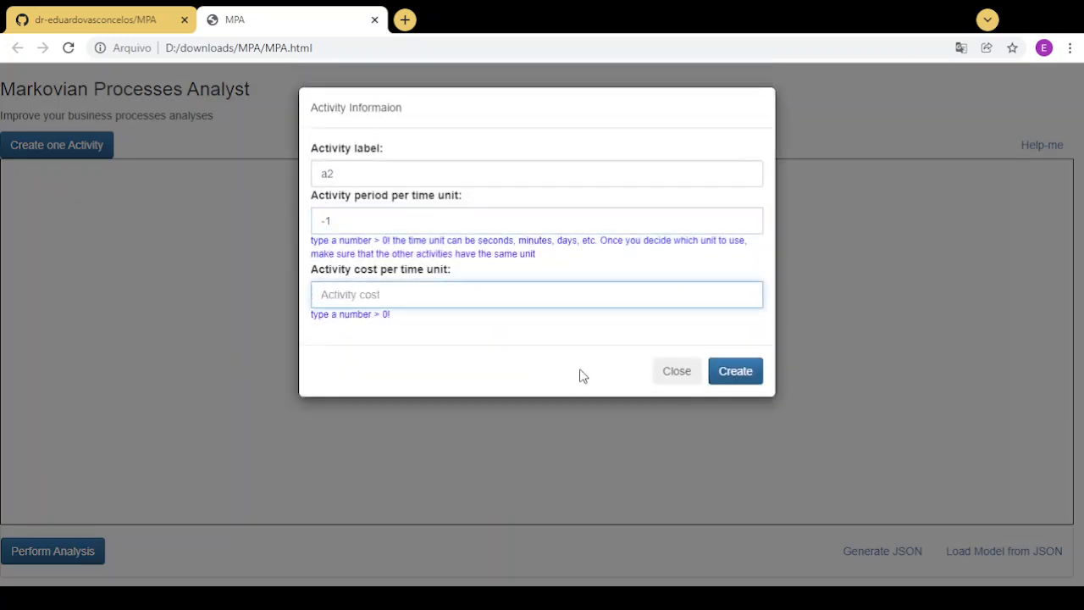
{"action": "left_click", "coordinate": [749, 382]}
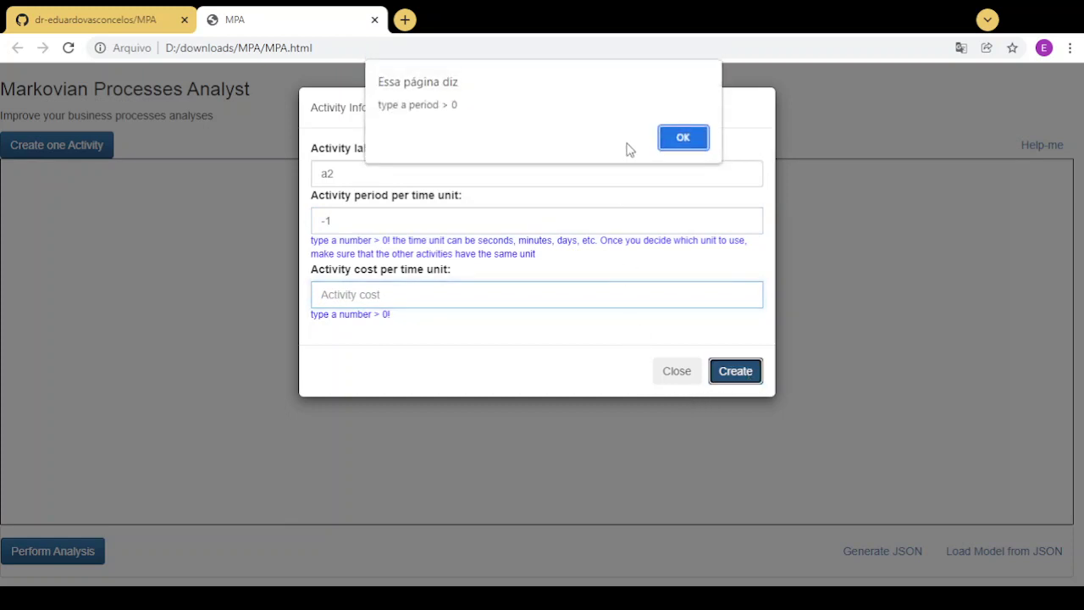
{"action": "left_click", "coordinate": [683, 138]}
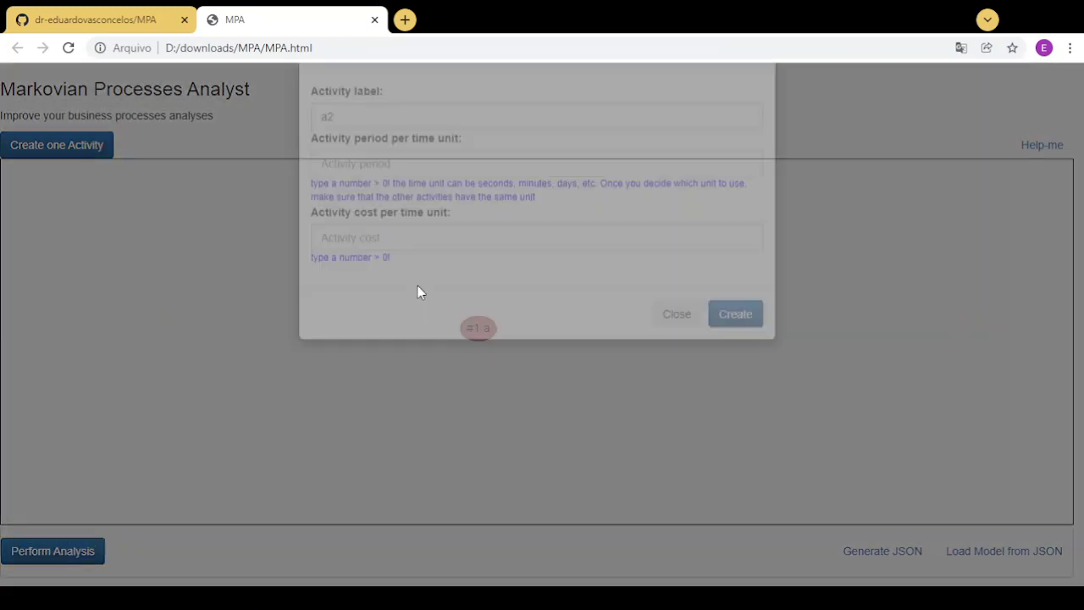
Create activity a2 on the canvas as the second activity of the model
{"action": "left_click", "coordinate": [740, 378]}
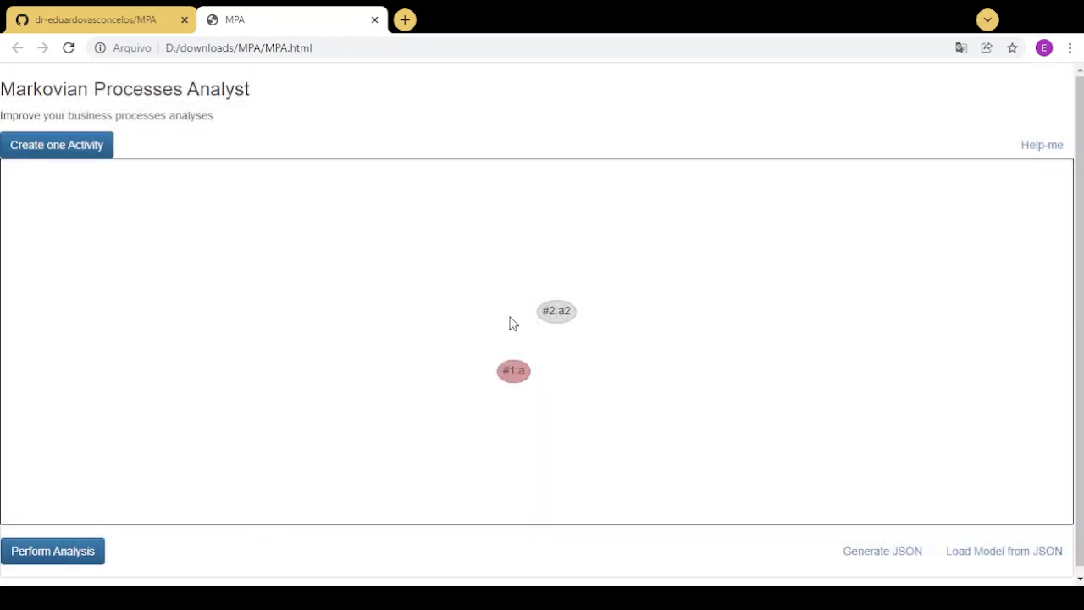
Review the parameters of activity a and update its period to 15
{"action": "left_click", "coordinate": [513, 372]}
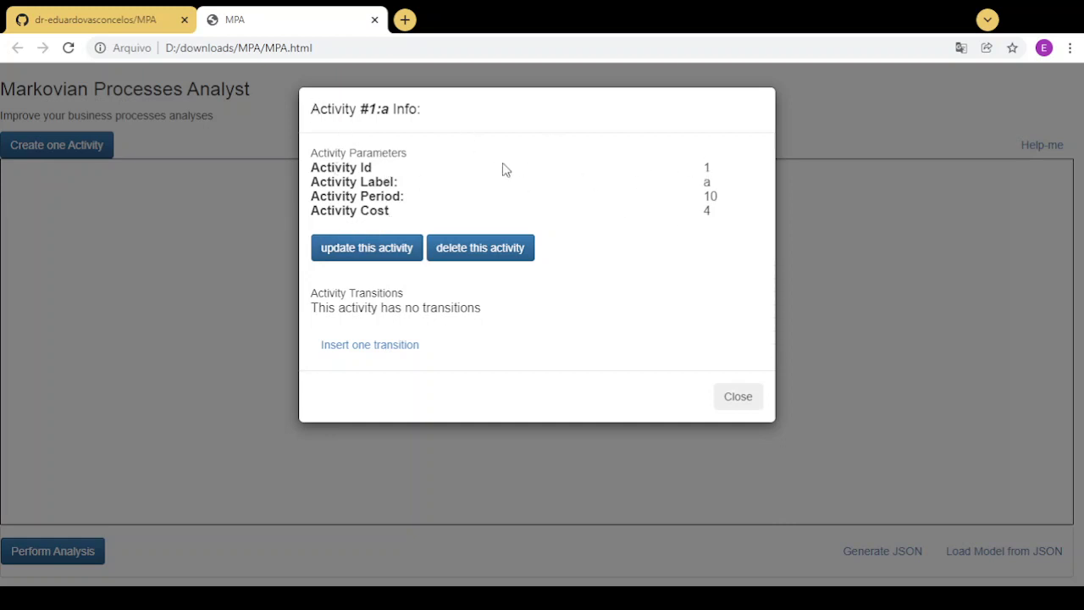
{"action": "left_click_drag", "start_coordinate": [344, 182], "coordinate": [664, 181]}
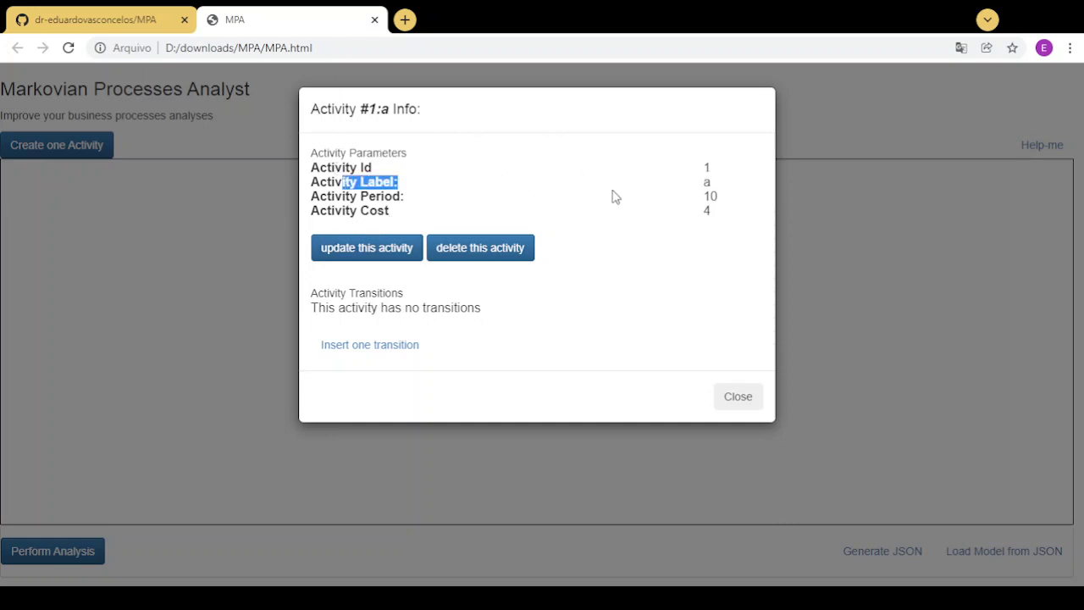
{"action": "left_click_drag", "start_coordinate": [342, 196], "coordinate": [356, 196]}
{"action": "left_click", "coordinate": [432, 212]}
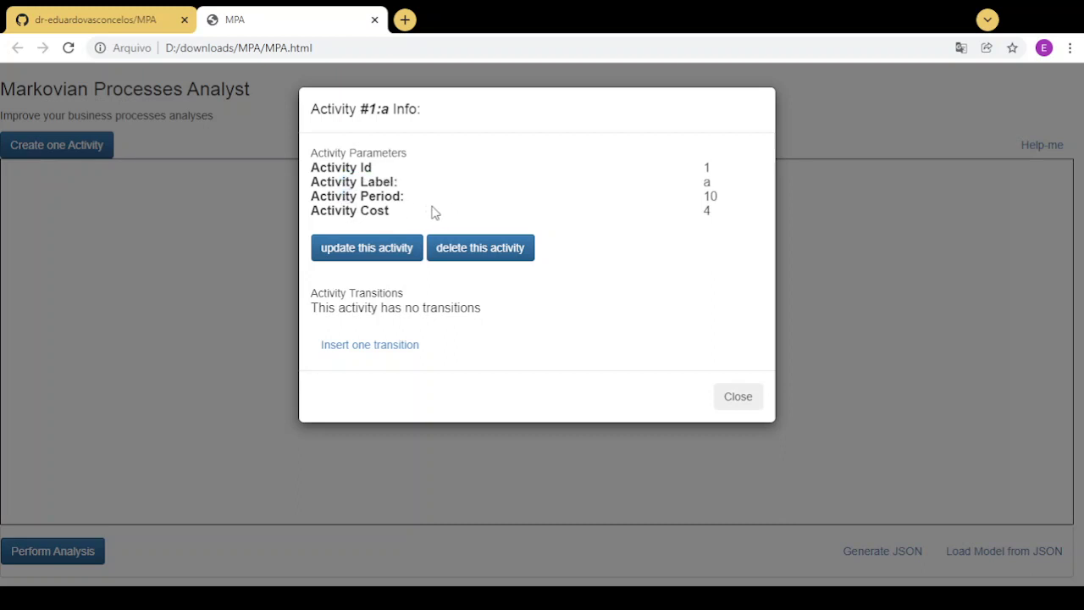
{"action": "left_click", "coordinate": [357, 254]}
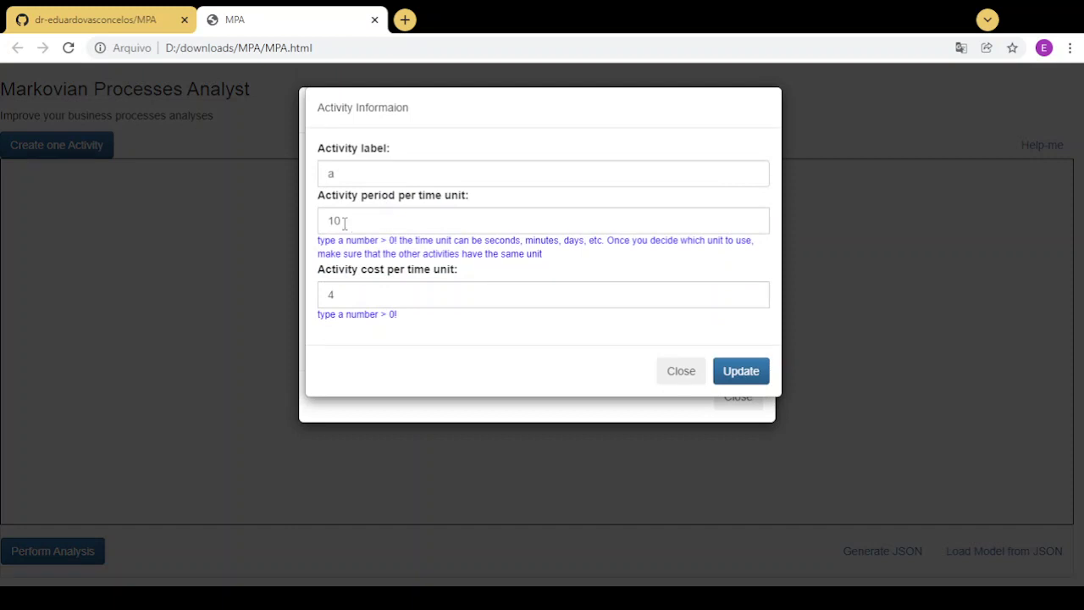
{"action": "left_click", "coordinate": [351, 222]}
{"action": "key", "text": "BackSpace"}
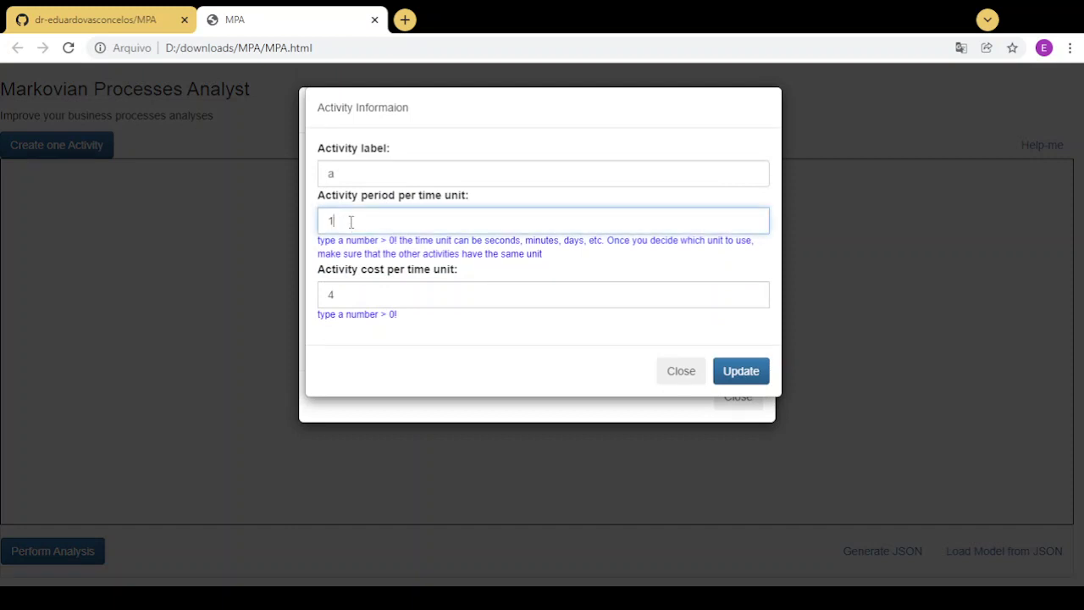
{"action": "type", "text": "5"}
{"action": "left_click", "coordinate": [753, 372]}
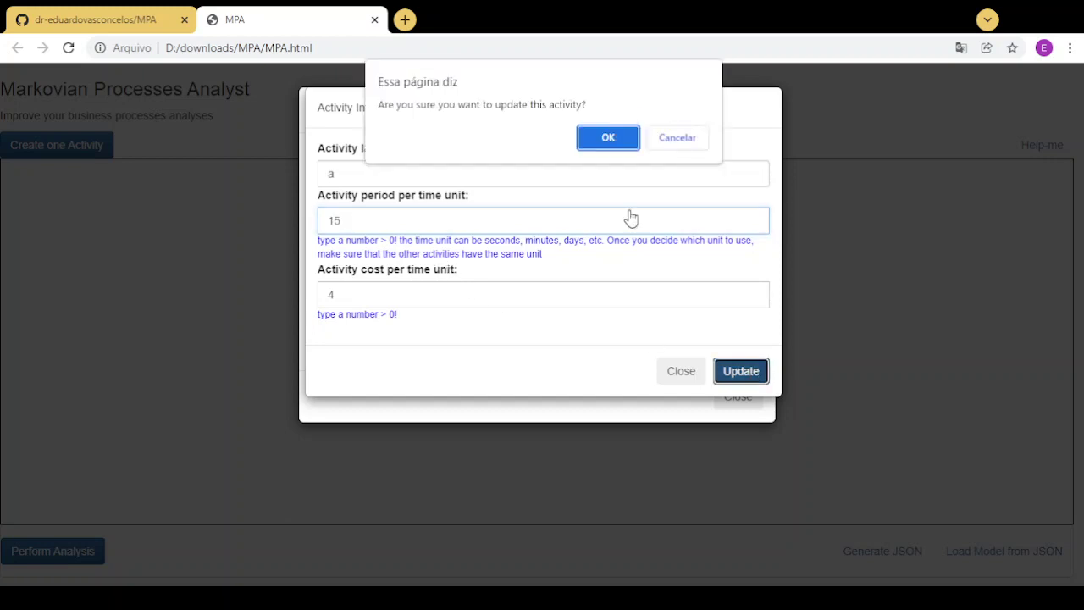
{"action": "left_click", "coordinate": [607, 138]}
Open activity a again and delete it from the model
{"action": "left_click", "coordinate": [509, 373]}
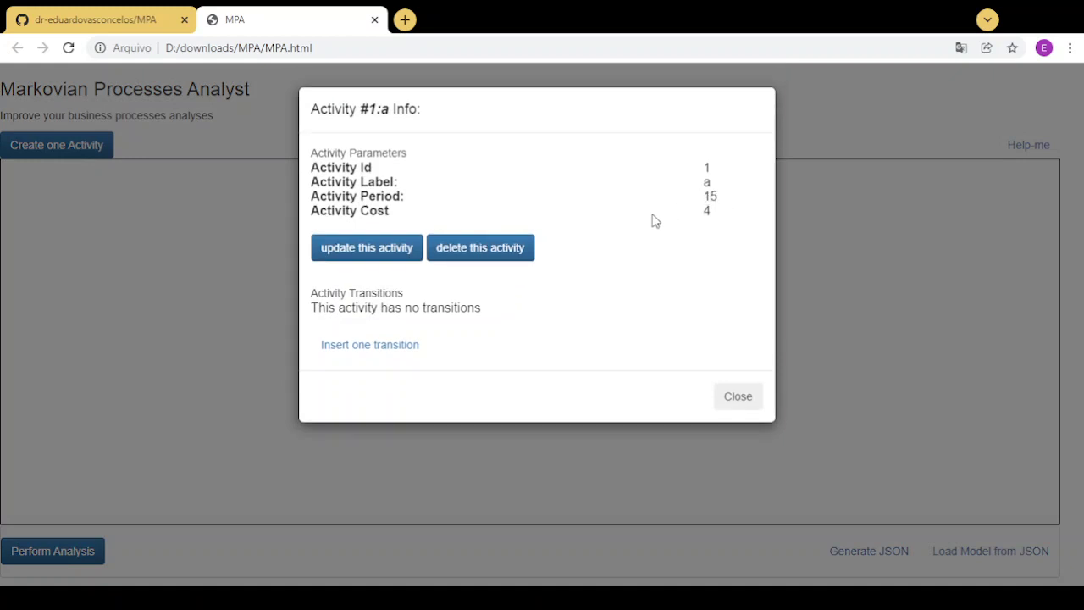
{"action": "left_click", "coordinate": [512, 251]}
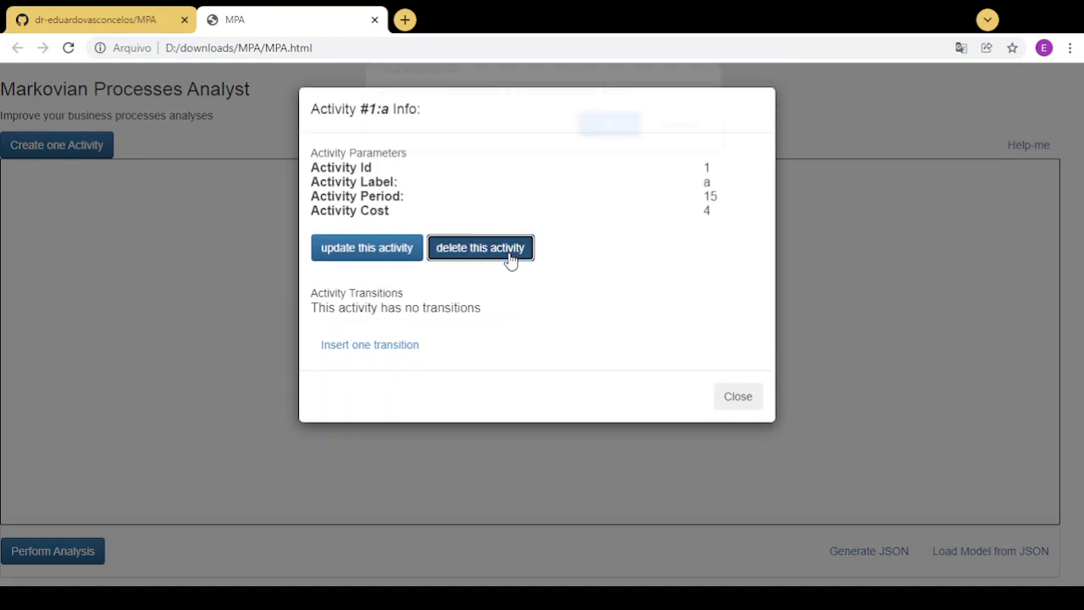
{"action": "left_click", "coordinate": [607, 140]}
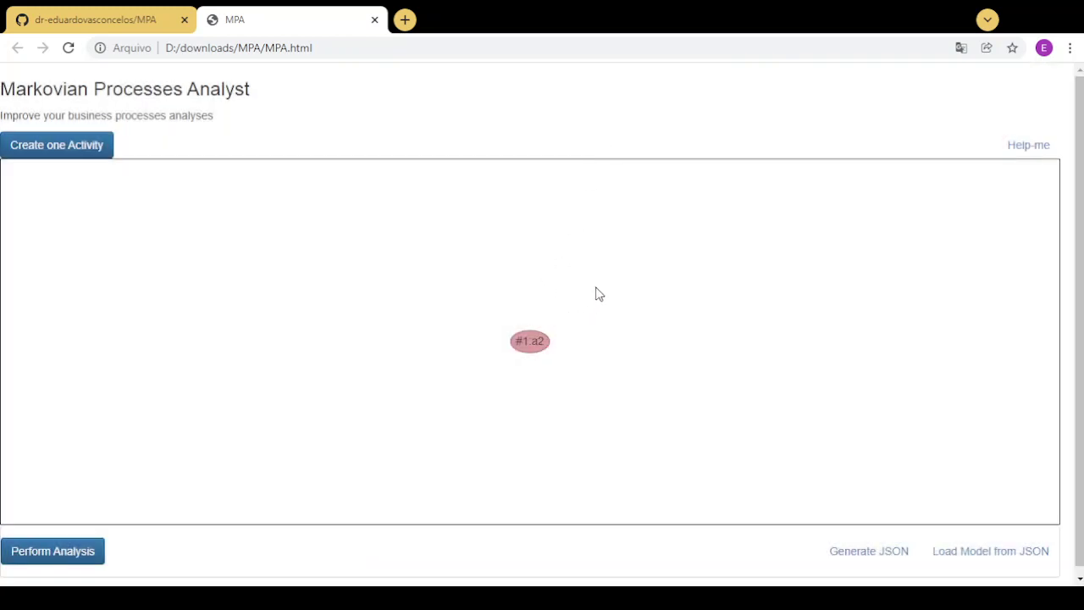
Reload the page to empty the model and create activity a1 with the period and cost left blank
{"action": "left_click", "coordinate": [528, 349]}
{"action": "left_click", "coordinate": [68, 48]}
{"action": "key", "text": "Return"}
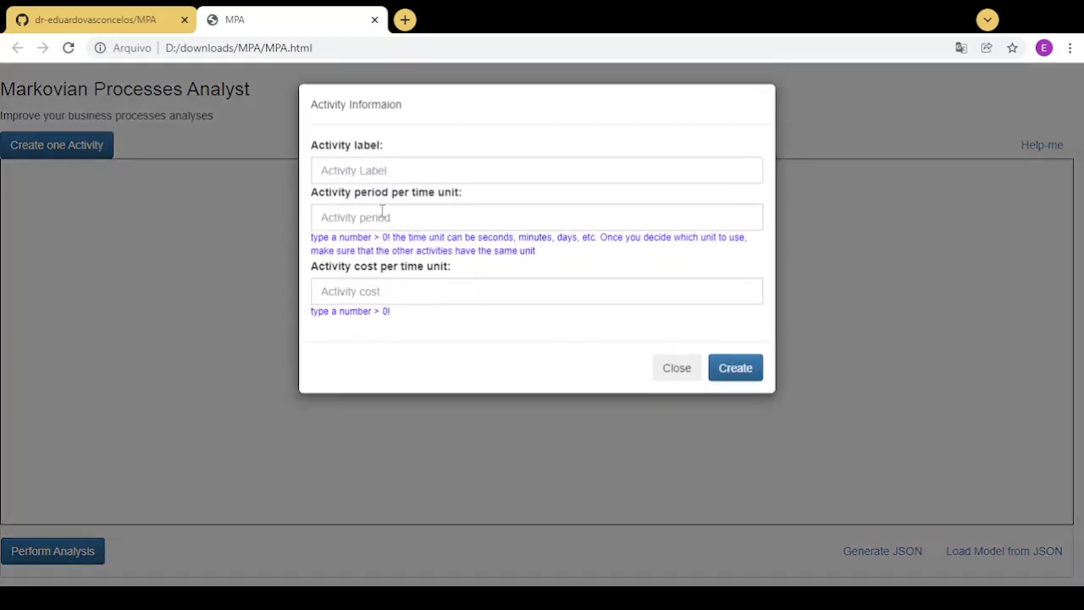
{"action": "type", "text": "a2"}
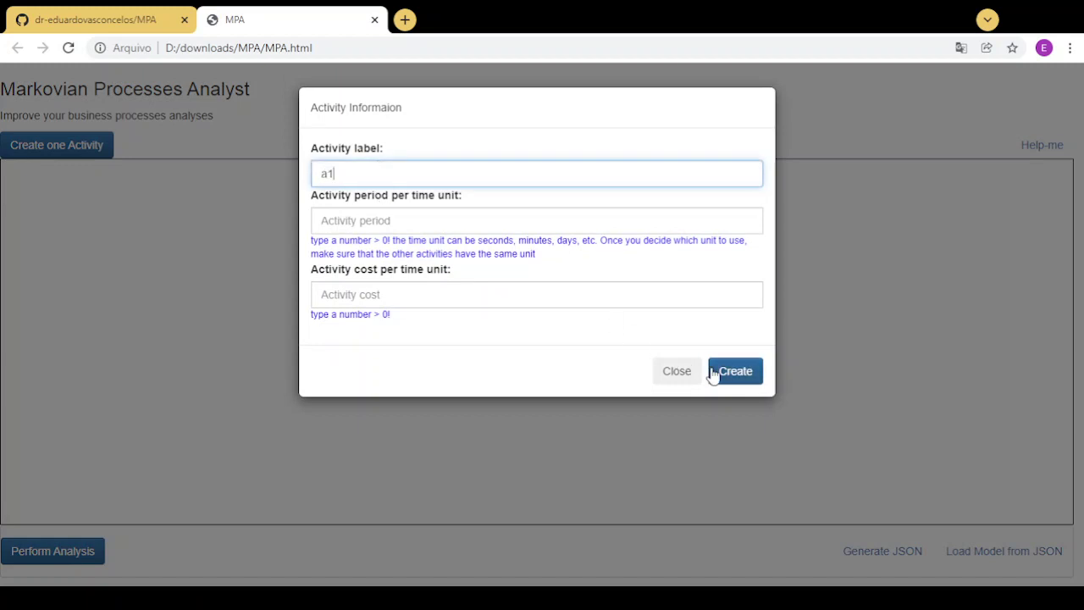
{"action": "left_click", "coordinate": [728, 373]}
{"action": "key", "text": "Return"}
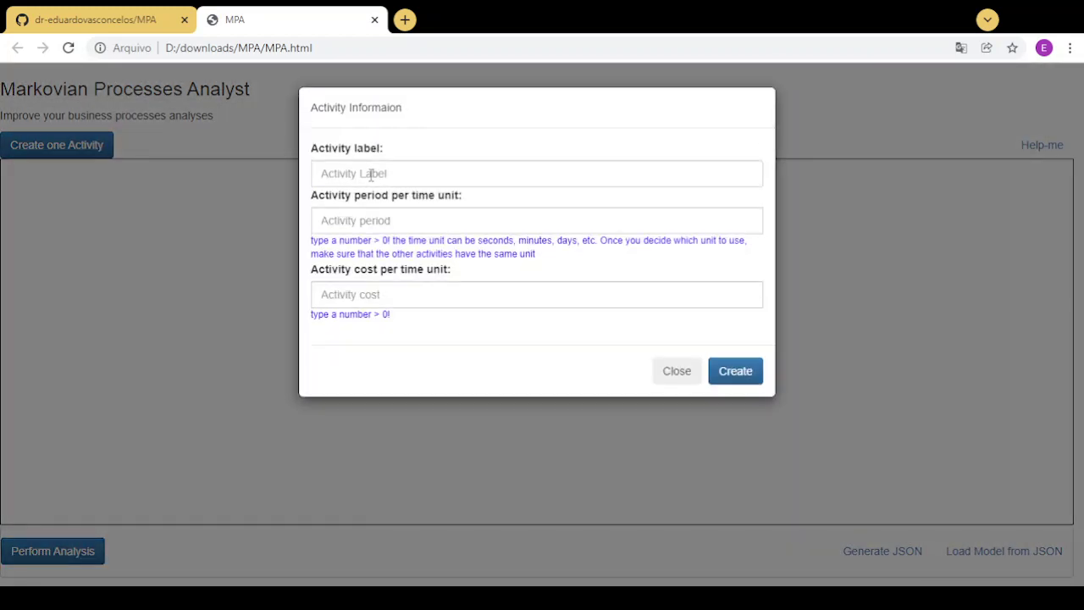
Create a second activity labelled a2 with its period and cost left blank
{"action": "left_click", "coordinate": [365, 173]}
{"action": "type", "text": "a3"}
{"action": "left_click", "coordinate": [737, 370]}
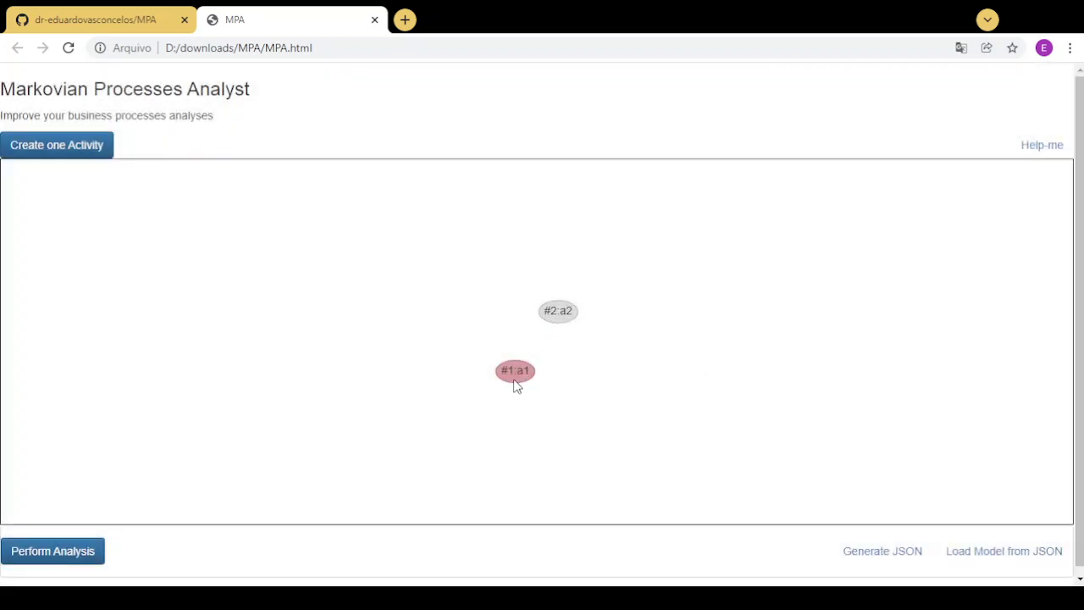
Move activity a1 away from a2 and create a third activity labelled a3 with blank period and cost
{"action": "left_click_drag", "start_coordinate": [515, 379], "coordinate": [445, 363]}
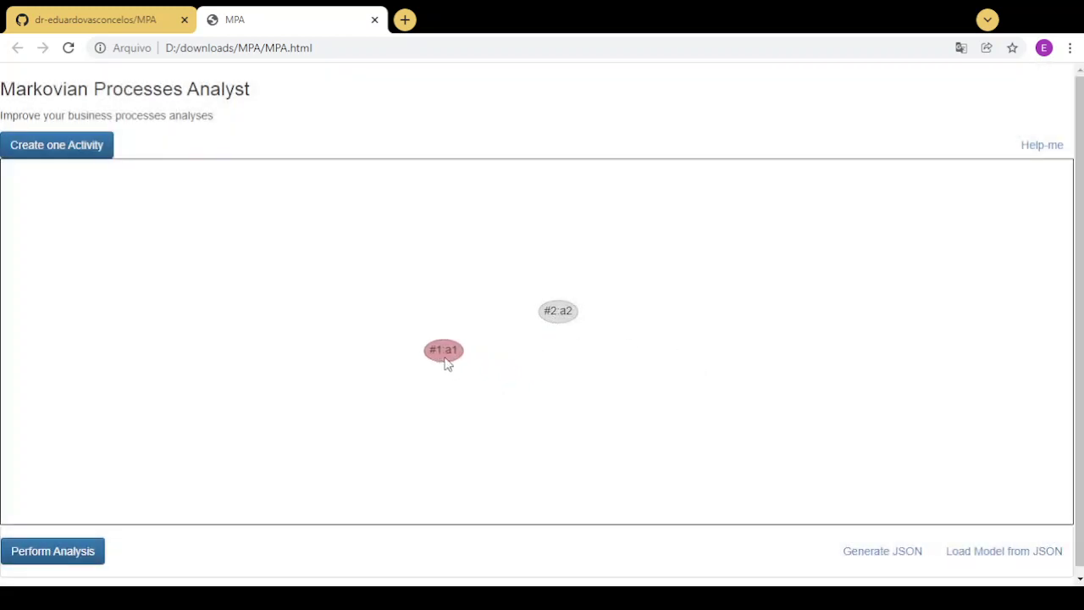
{"action": "double_click", "coordinate": [608, 239]}
{"action": "left_click", "coordinate": [322, 173]}
{"action": "type", "text": "a3"}
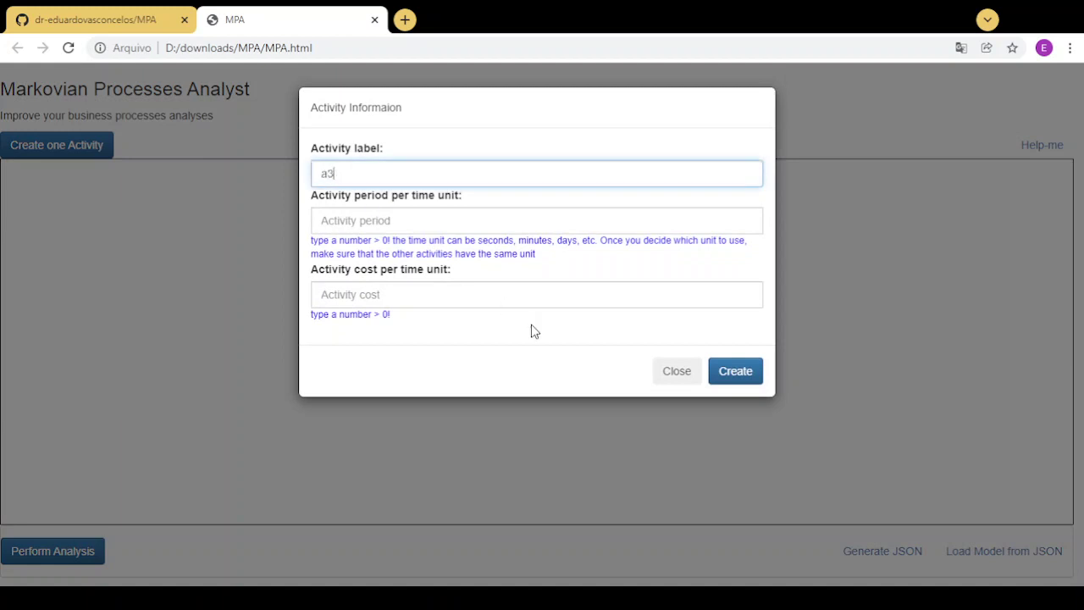
{"action": "left_click", "coordinate": [737, 372]}
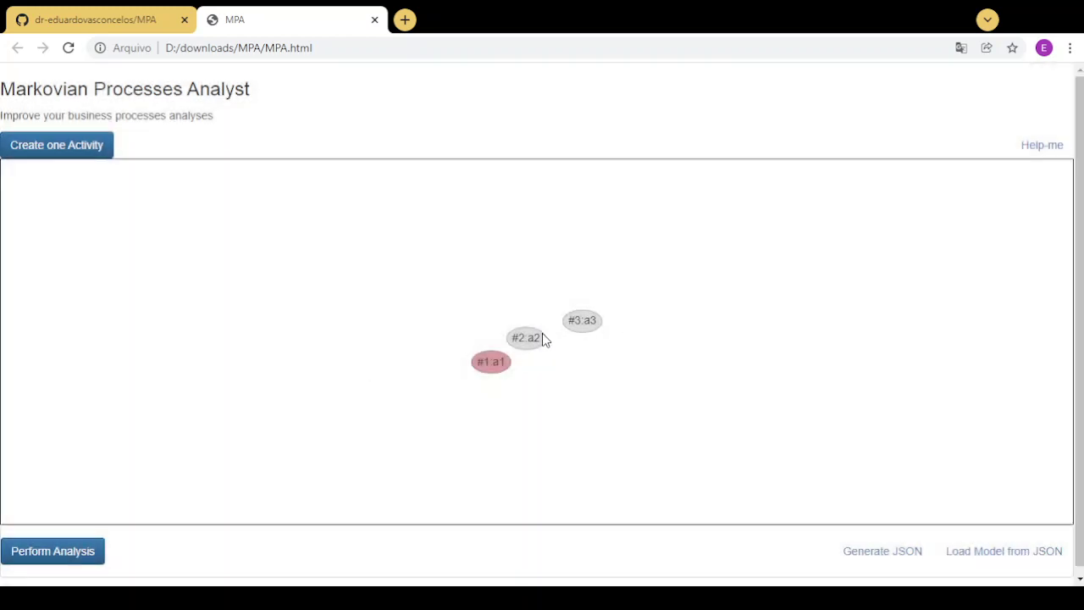
Rearrange the activities in a triangle, with a2 beside a1 and a3 above a2
{"action": "left_click_drag", "start_coordinate": [488, 366], "coordinate": [441, 367]}
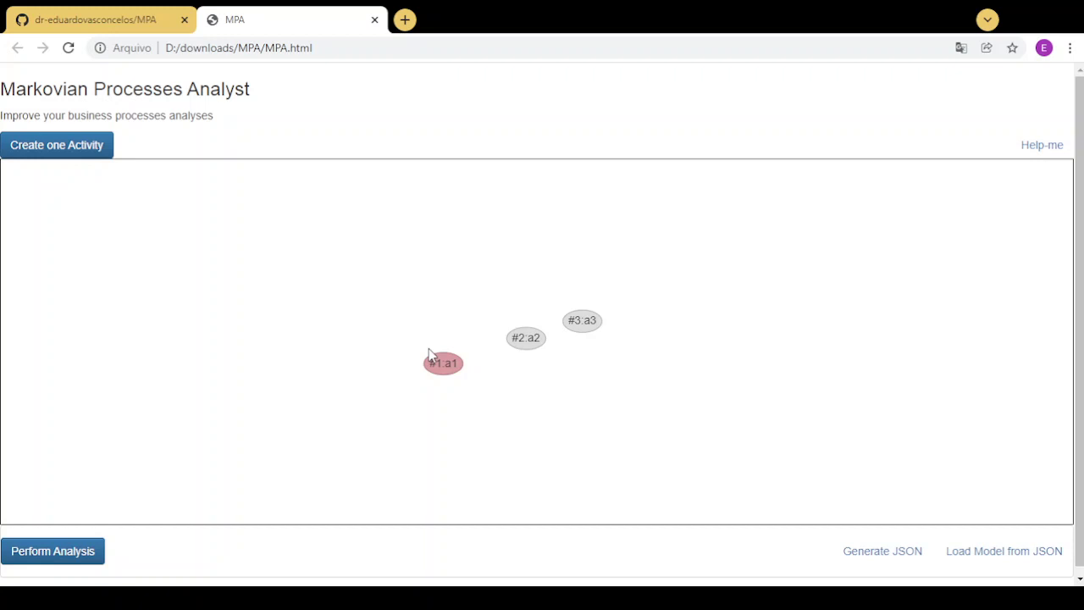
{"action": "left_click", "coordinate": [450, 362]}
{"action": "left_click_drag", "start_coordinate": [528, 343], "coordinate": [557, 383]}
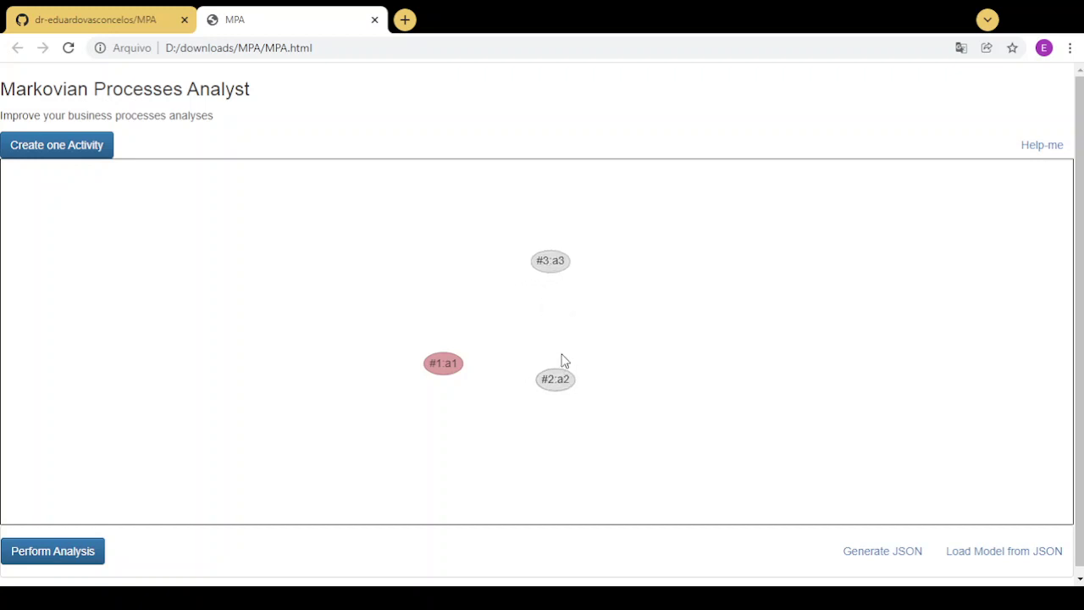
{"action": "left_click_drag", "start_coordinate": [550, 269], "coordinate": [528, 299]}
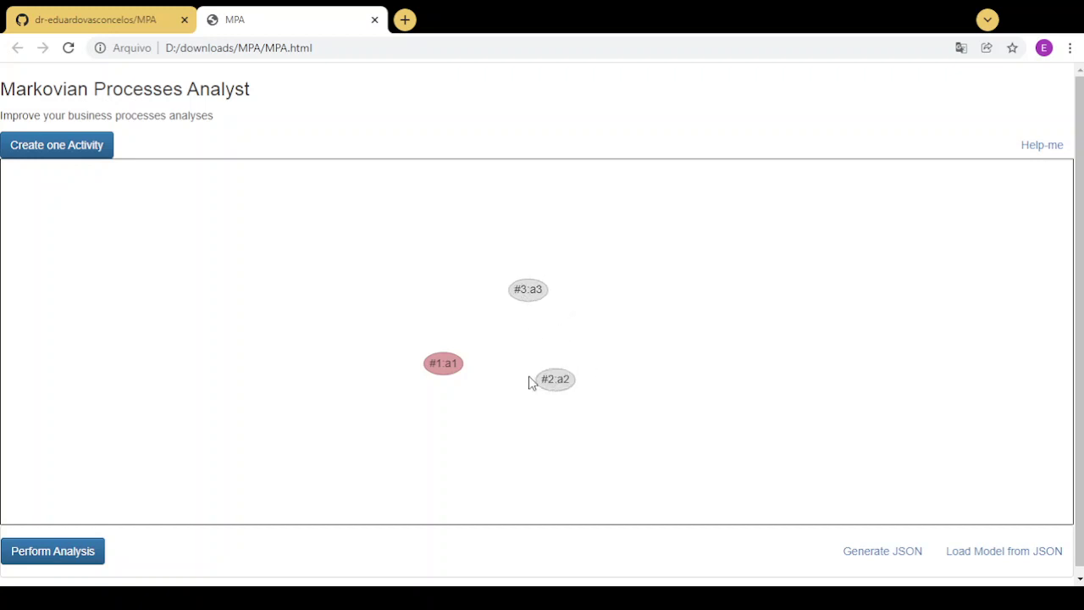
{"action": "left_click_drag", "start_coordinate": [555, 383], "coordinate": [520, 366]}
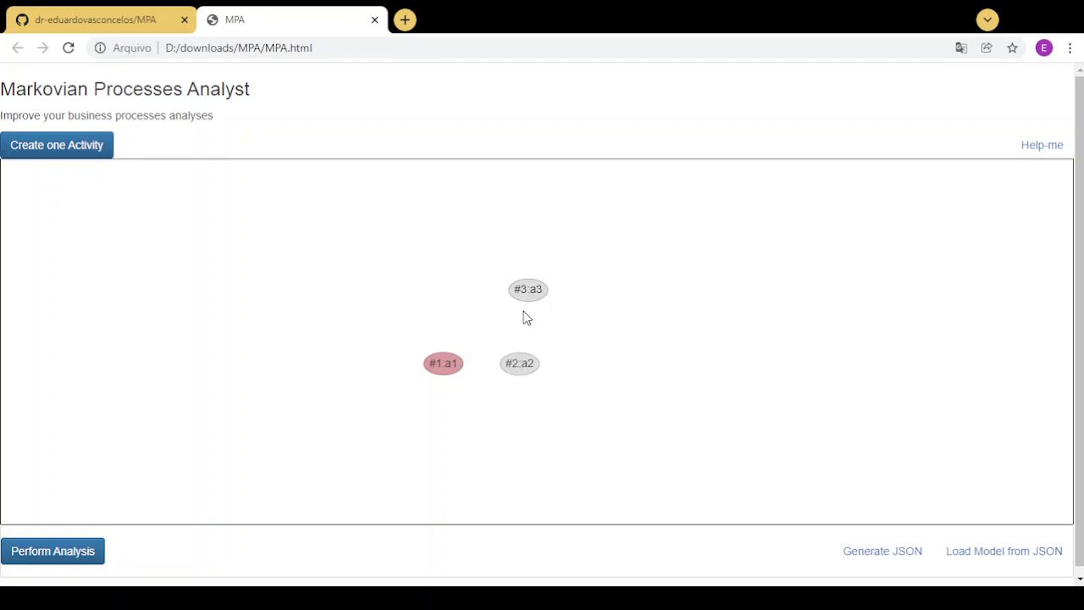
{"action": "left_click_drag", "start_coordinate": [527, 293], "coordinate": [543, 274]}
{"action": "left_click_drag", "start_coordinate": [528, 359], "coordinate": [530, 353]}
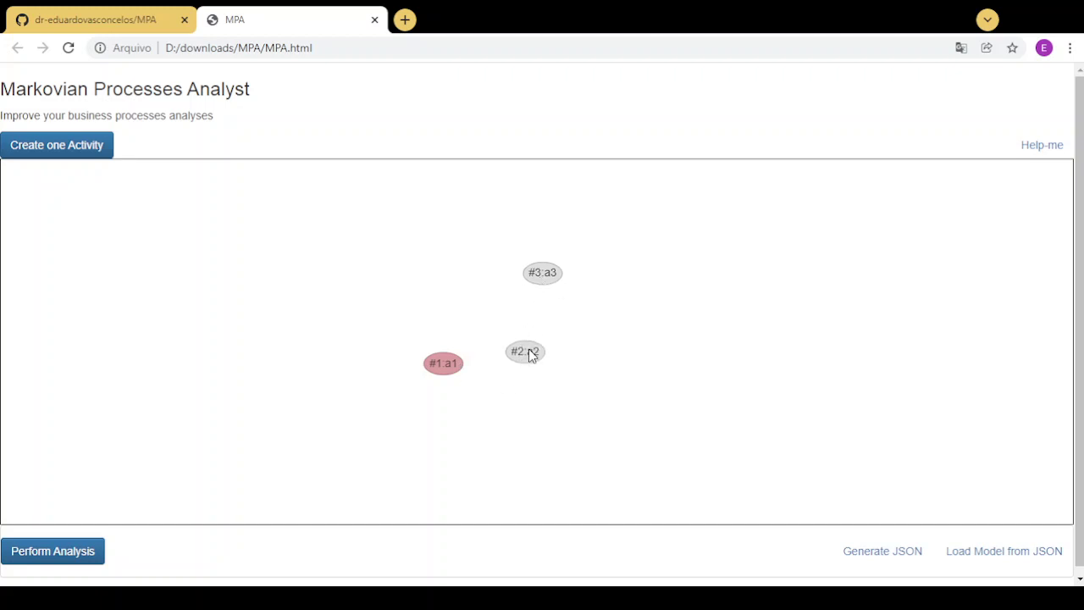
Insert a transition from activity a1 to activity a2 with a weight of 20
{"action": "left_click", "coordinate": [441, 368]}
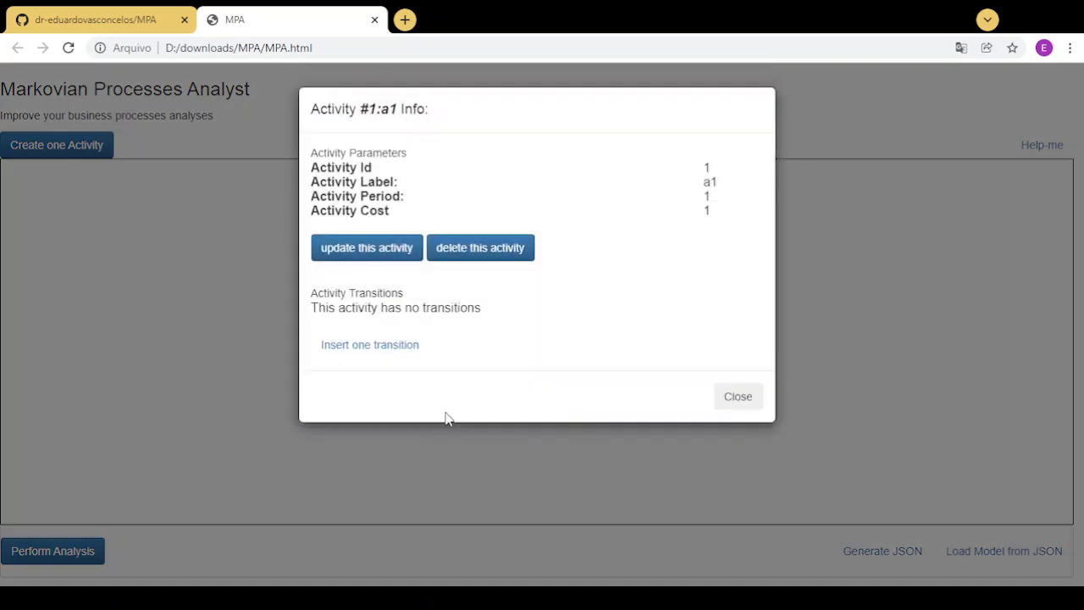
{"action": "left_click", "coordinate": [368, 347]}
{"action": "left_click", "coordinate": [373, 177]}
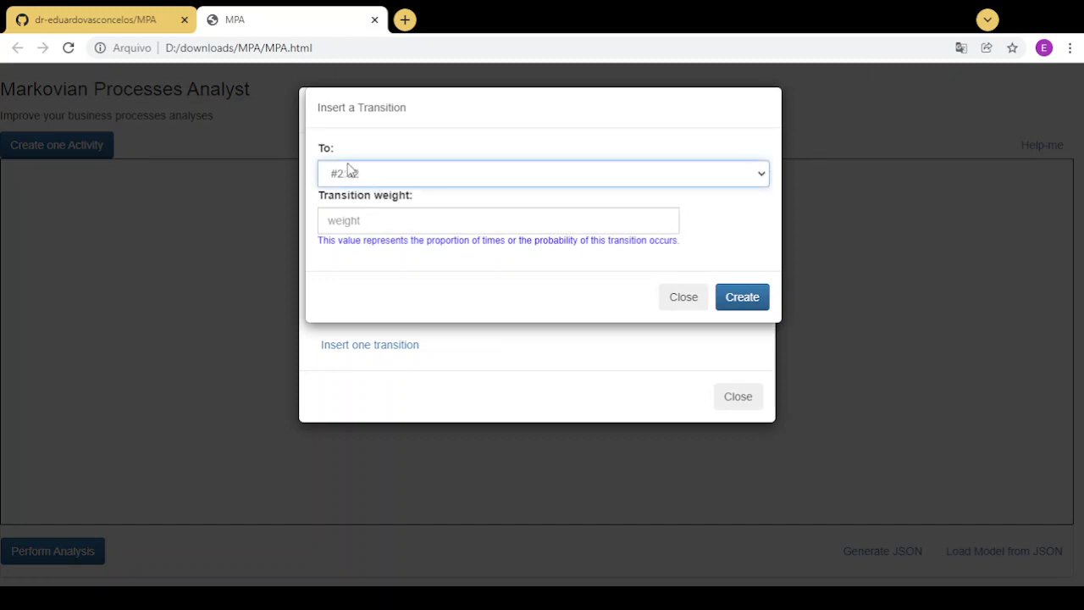
{"action": "left_click", "coordinate": [373, 220]}
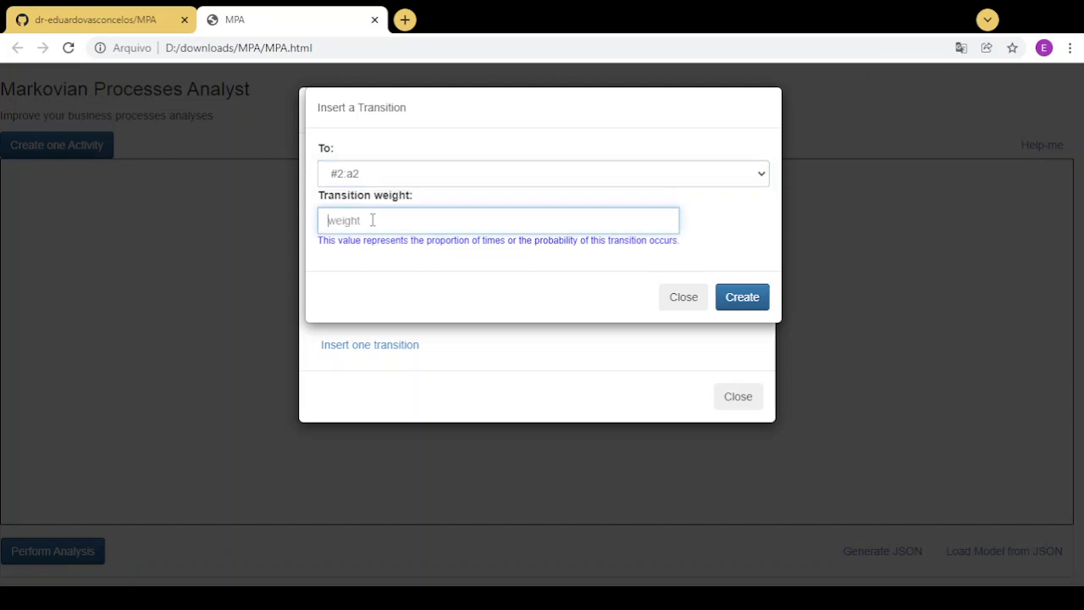
{"action": "type", "text": "20"}
{"action": "left_click", "coordinate": [748, 302]}
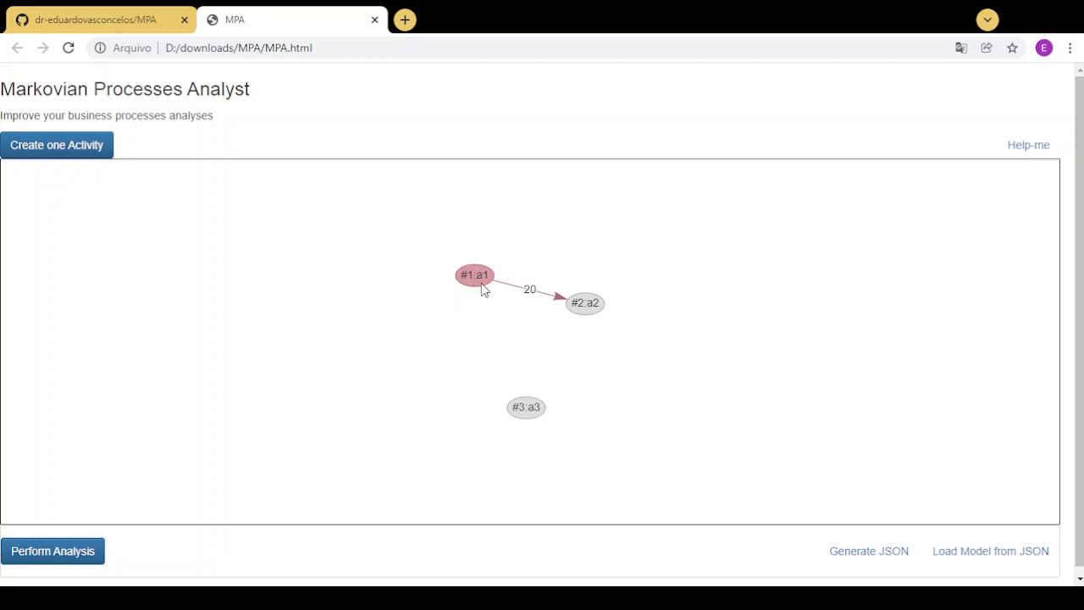
Insert a transition from activity a2 to a3 with the weight left blank, and reposition a2 on the canvas
{"action": "left_click", "coordinate": [584, 307]}
{"action": "left_click", "coordinate": [399, 349]}
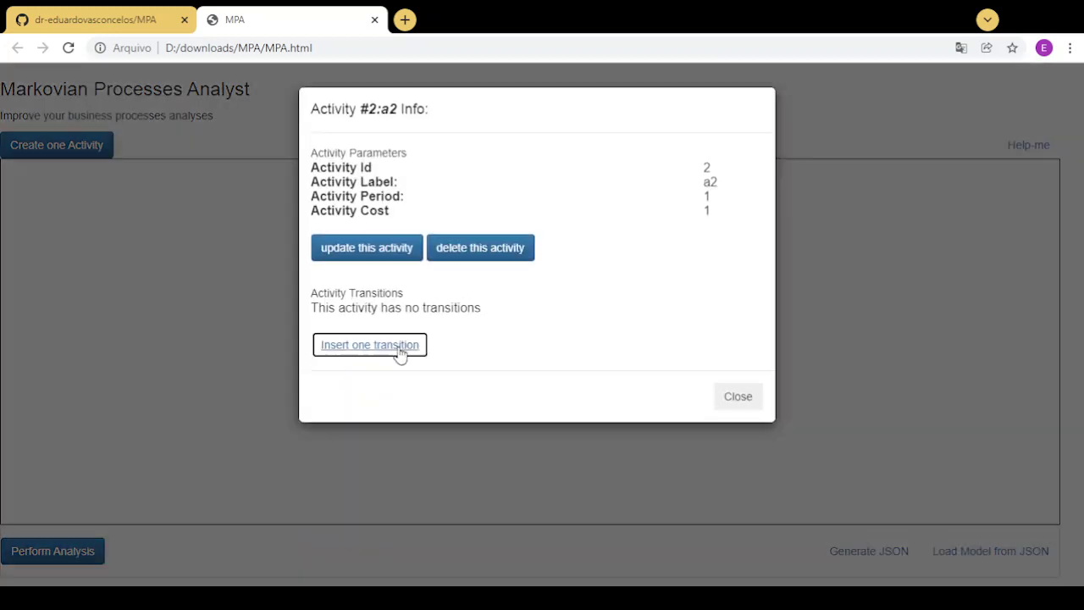
{"action": "left_click", "coordinate": [414, 175]}
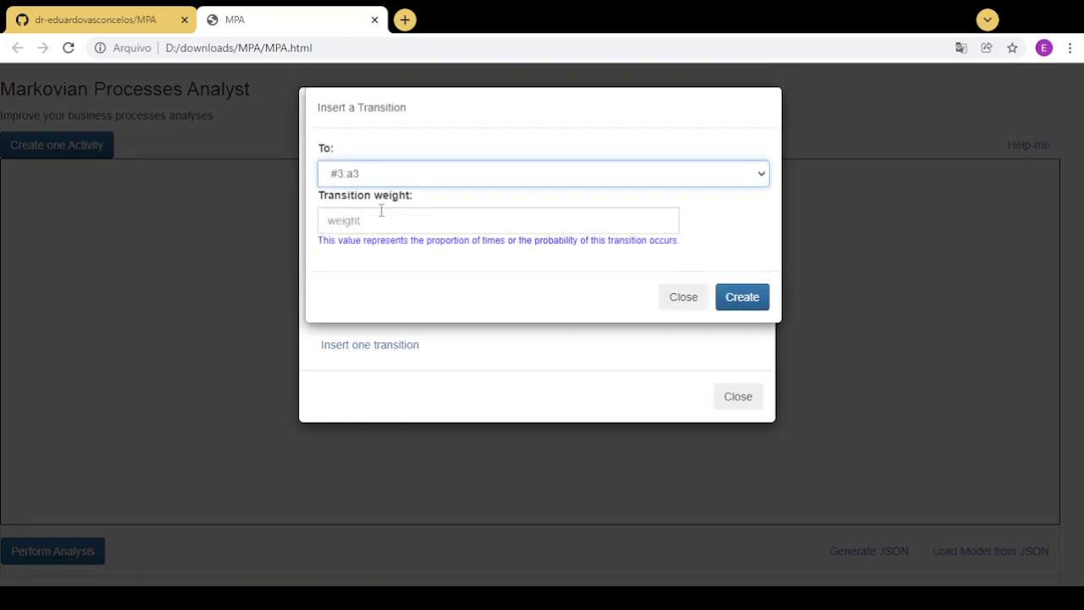
{"action": "left_click", "coordinate": [407, 222]}
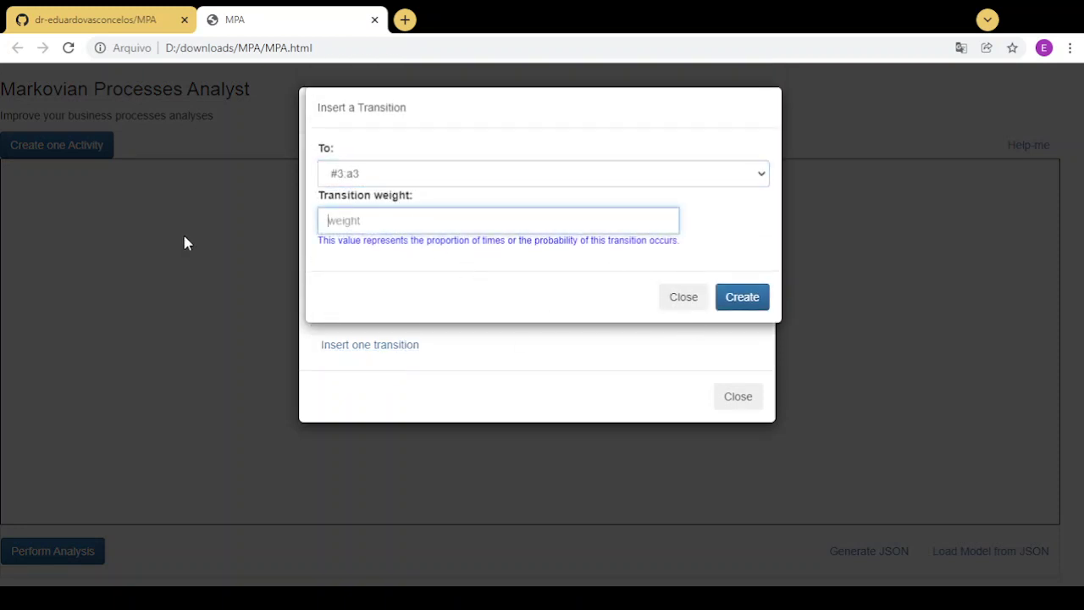
{"action": "left_click", "coordinate": [742, 300]}
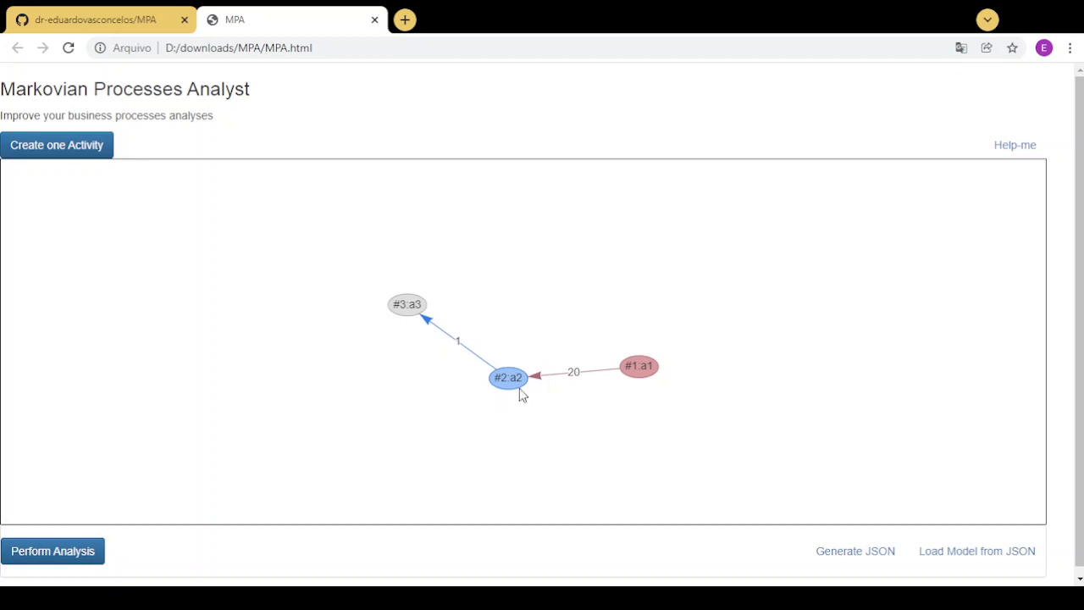
{"action": "left_click_drag", "start_coordinate": [514, 382], "coordinate": [484, 373]}
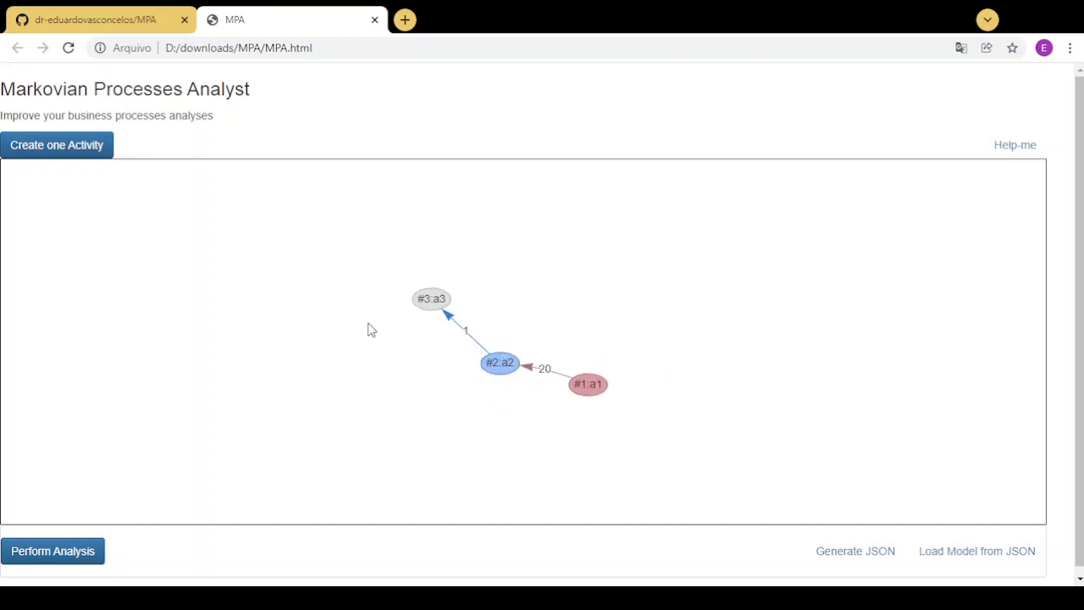
{"action": "left_click", "coordinate": [437, 301]}
Review the transition from a1 to a2 and update its weight to 2
{"action": "left_click", "coordinate": [551, 381]}
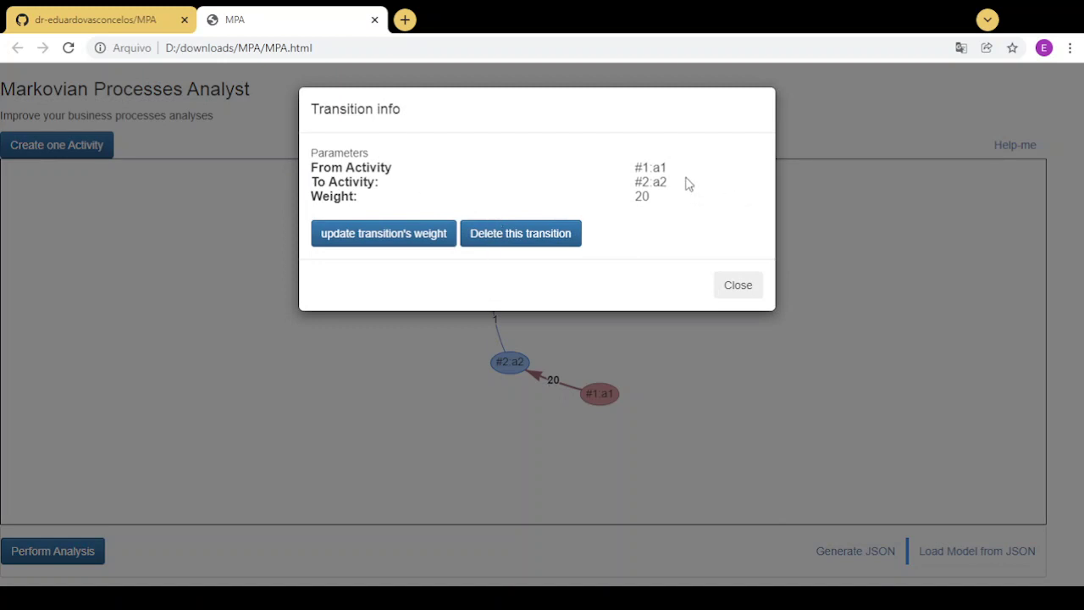
{"action": "left_click_drag", "start_coordinate": [311, 168], "coordinate": [652, 196]}
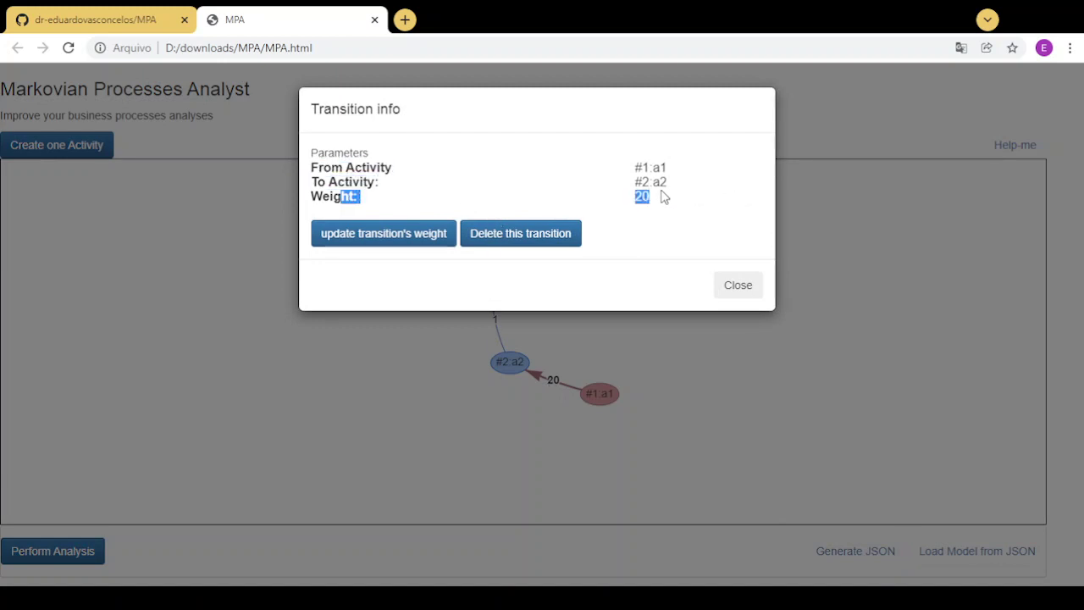
{"action": "left_click", "coordinate": [663, 196]}
{"action": "left_click", "coordinate": [429, 234]}
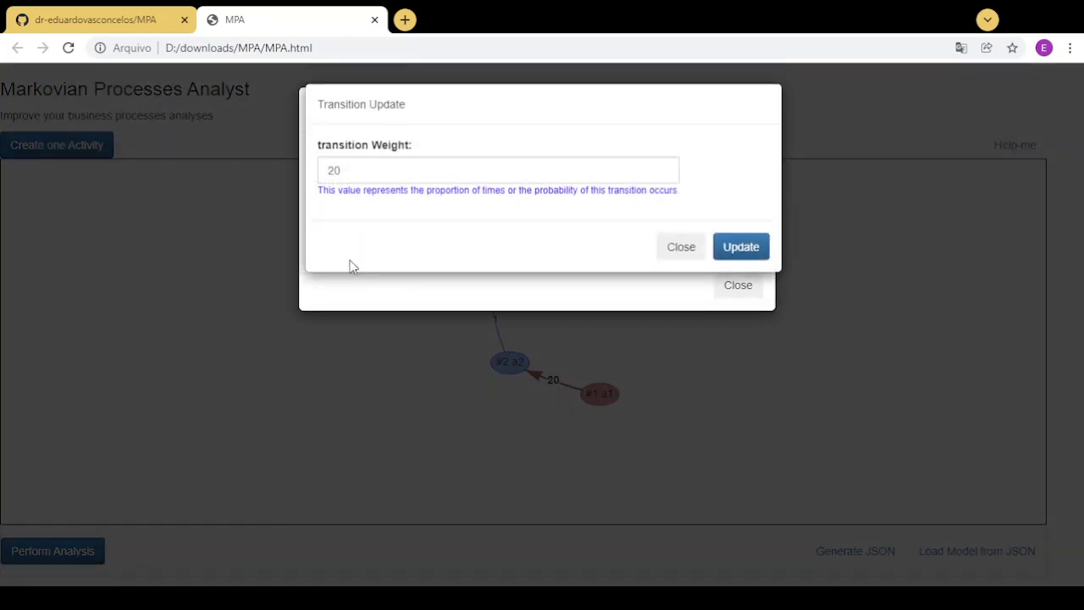
{"action": "left_click", "coordinate": [345, 172]}
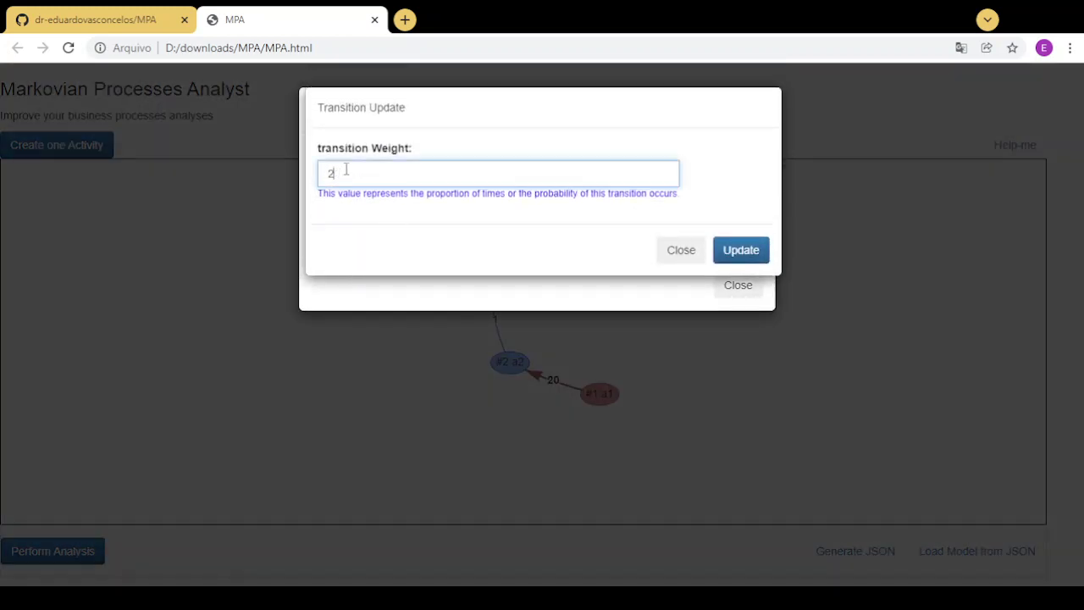
{"action": "left_click", "coordinate": [741, 251]}
{"action": "left_click", "coordinate": [610, 138]}
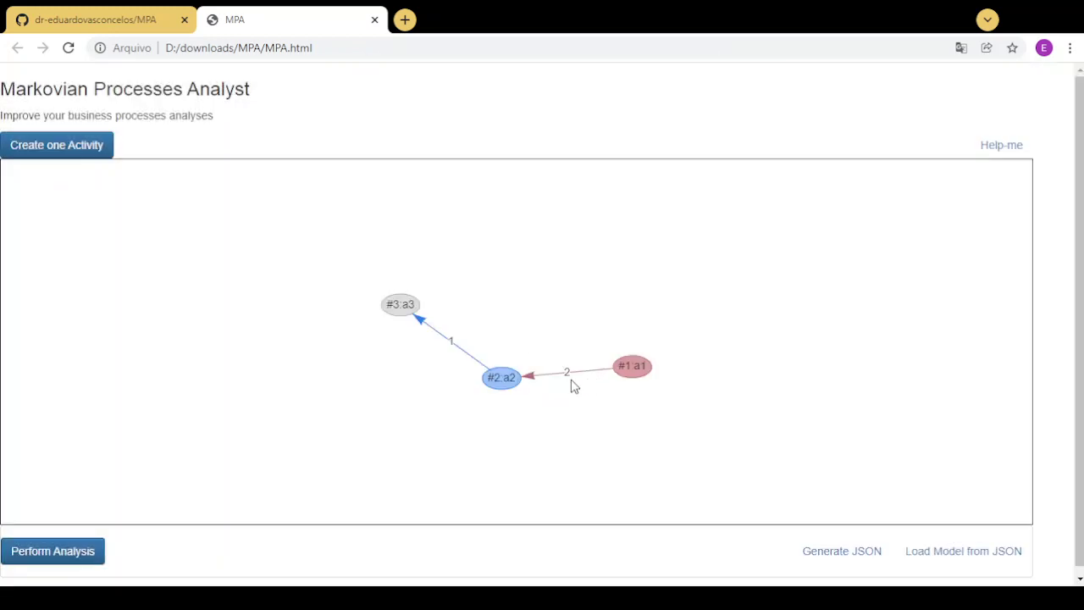
Insert a transition from activity a2 to activity a1 with a weight of 3
{"action": "left_click", "coordinate": [509, 383]}
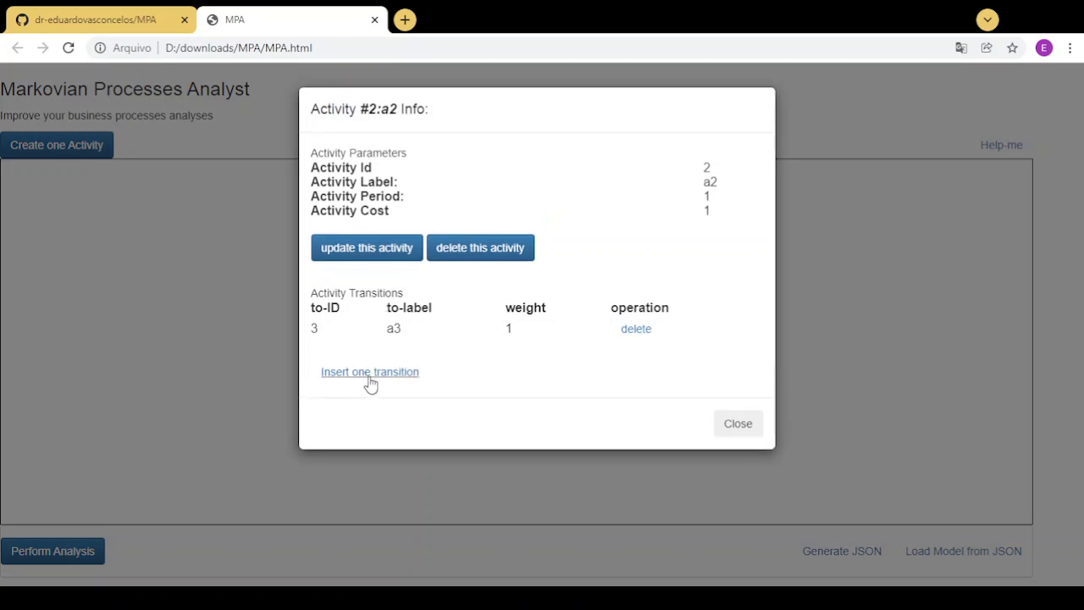
{"action": "left_click", "coordinate": [370, 384]}
{"action": "left_click", "coordinate": [367, 174]}
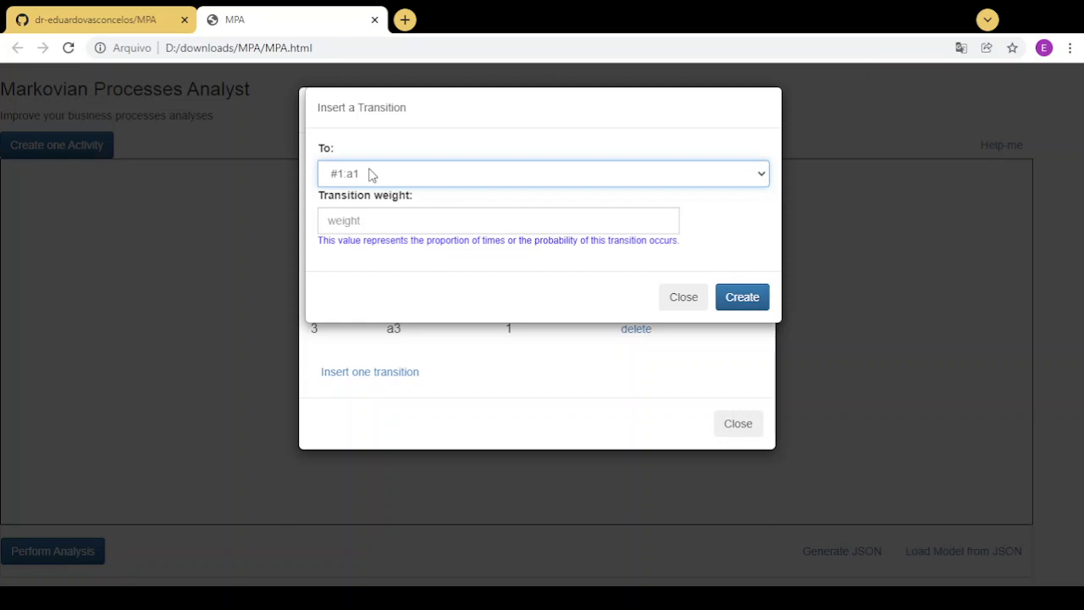
{"action": "left_click", "coordinate": [395, 220]}
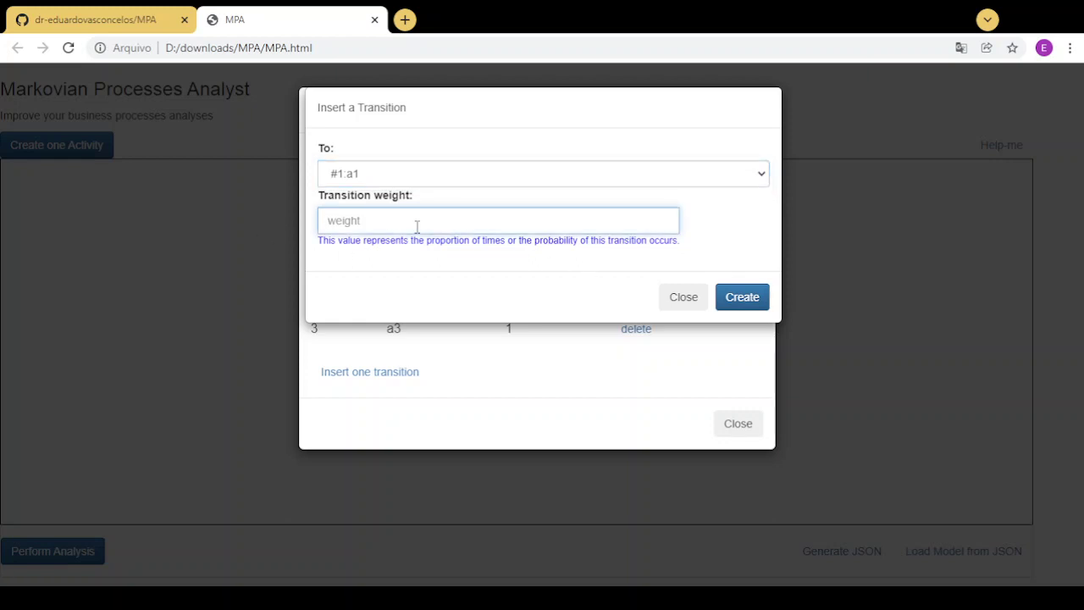
{"action": "type", "text": "3"}
{"action": "left_click", "coordinate": [737, 298]}
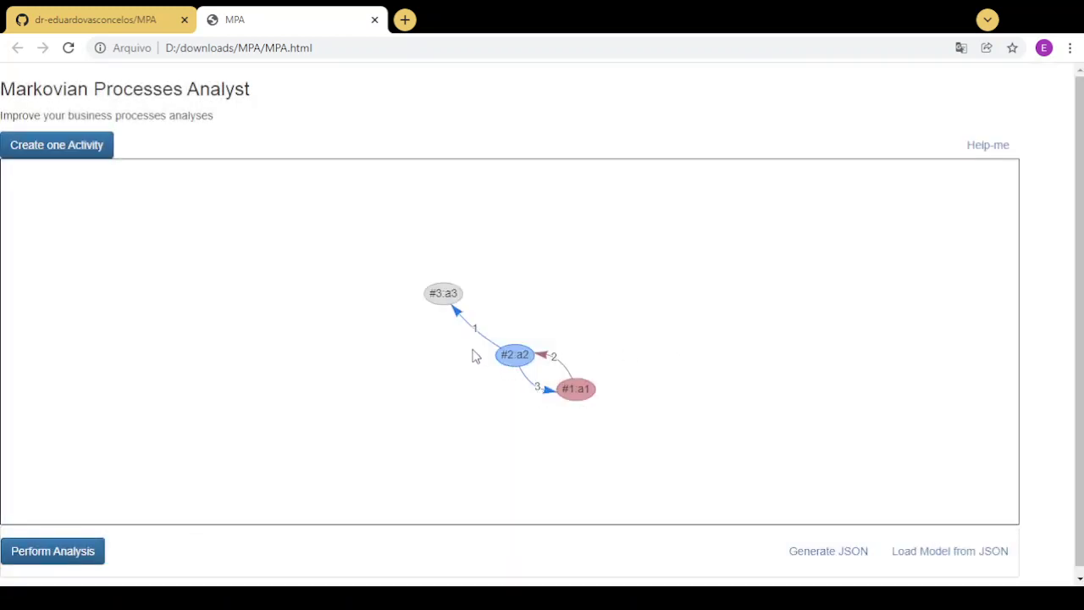
Examine the outgoing transitions of a2 toward a3 and a1, comparing their weights and the activities they connect
{"action": "left_click", "coordinate": [514, 361]}
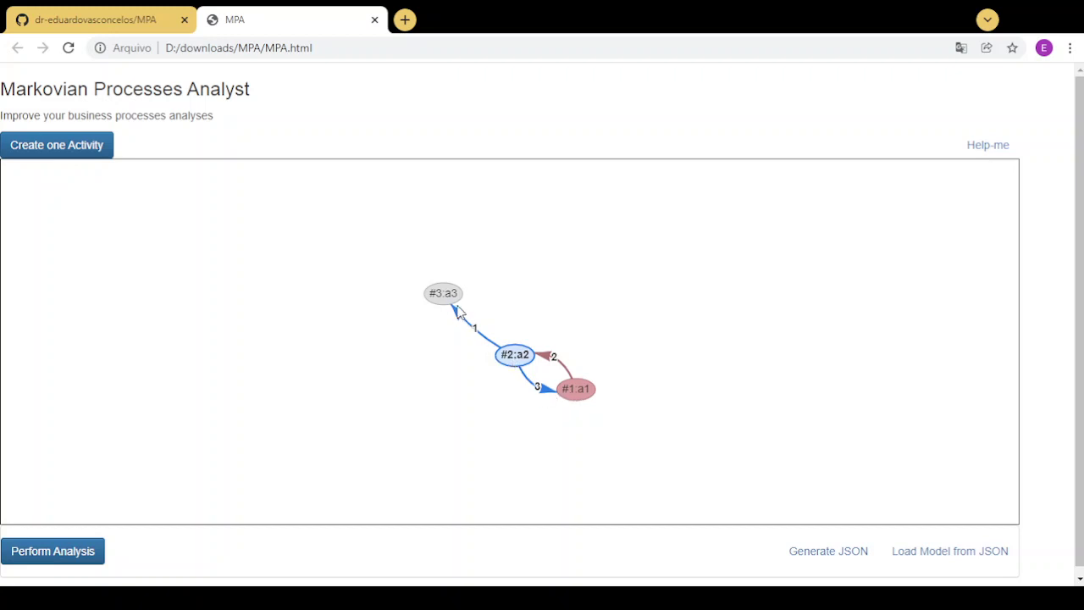
{"action": "left_click", "coordinate": [480, 341]}
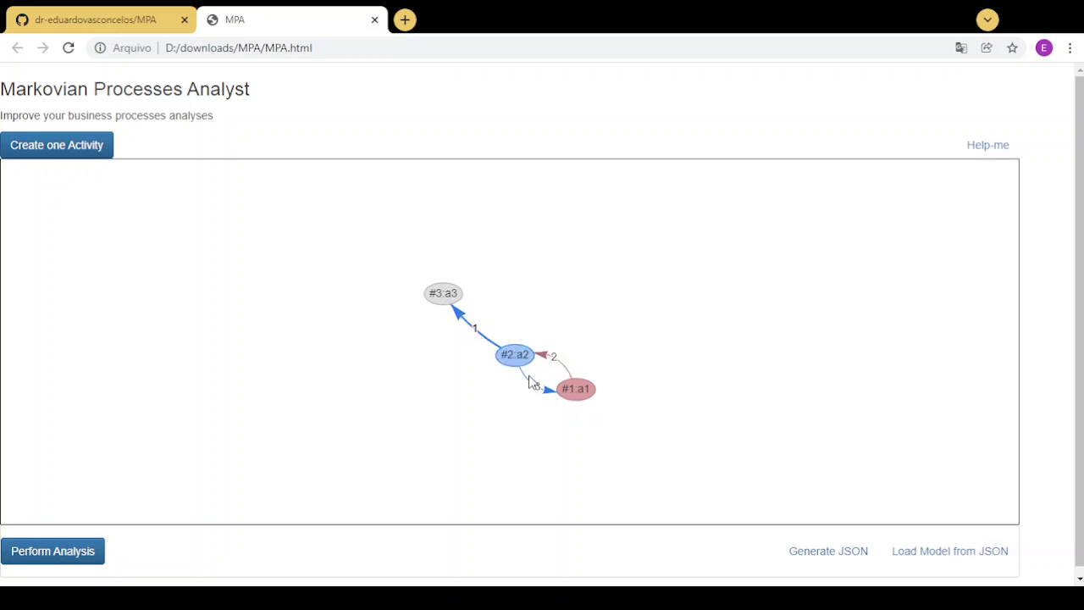
{"action": "left_click", "coordinate": [521, 381]}
{"action": "left_click", "coordinate": [481, 337]}
{"action": "left_click", "coordinate": [522, 381]}
{"action": "left_click", "coordinate": [487, 342]}
{"action": "left_click", "coordinate": [510, 363]}
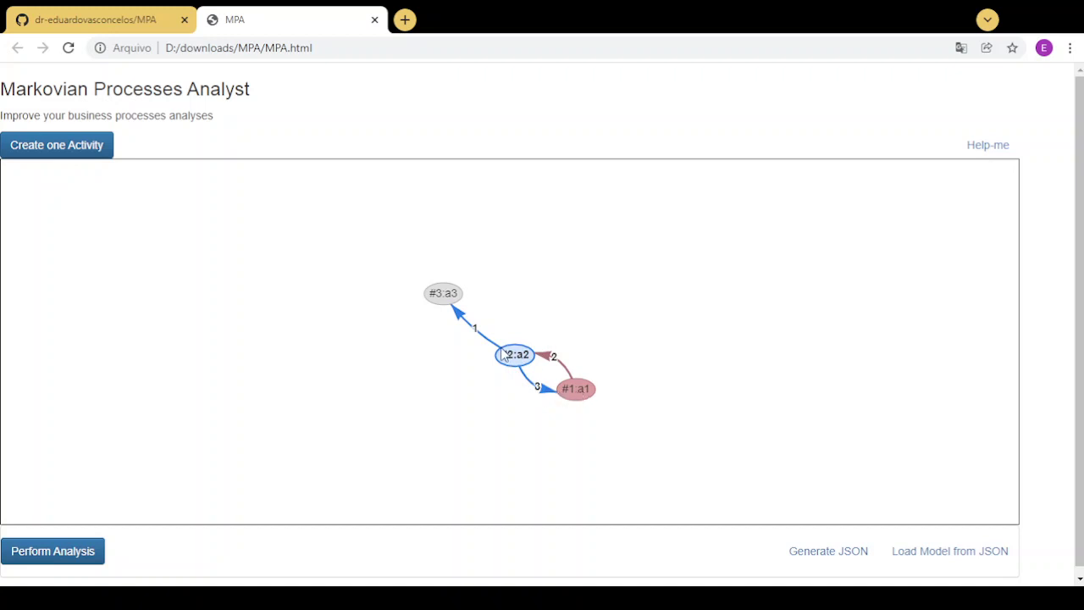
{"action": "left_click", "coordinate": [584, 391]}
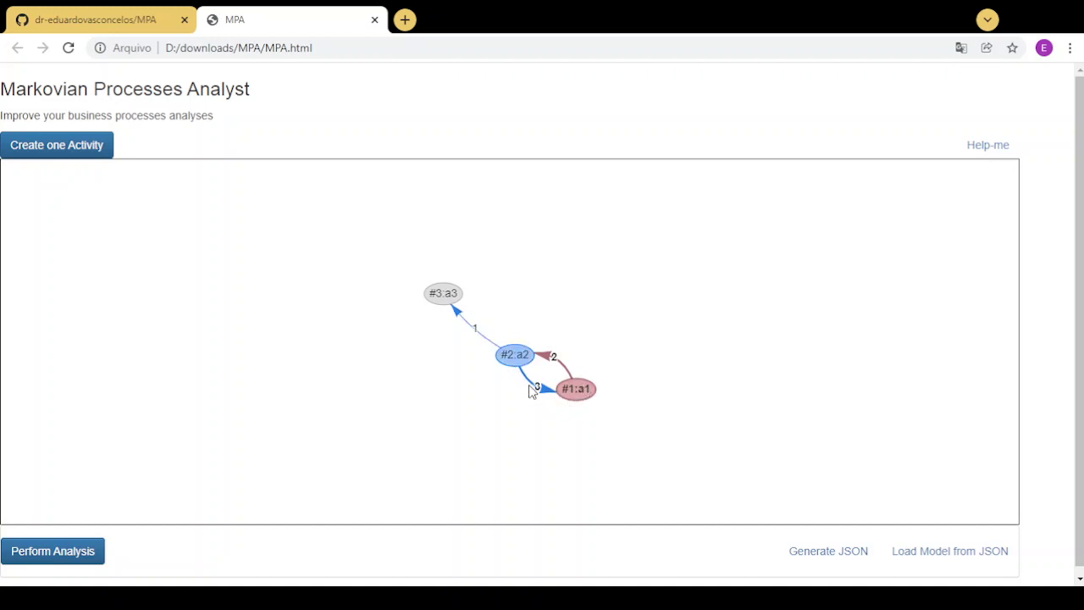
{"action": "left_click", "coordinate": [518, 362]}
{"action": "left_click", "coordinate": [536, 391]}
{"action": "left_click", "coordinate": [479, 332]}
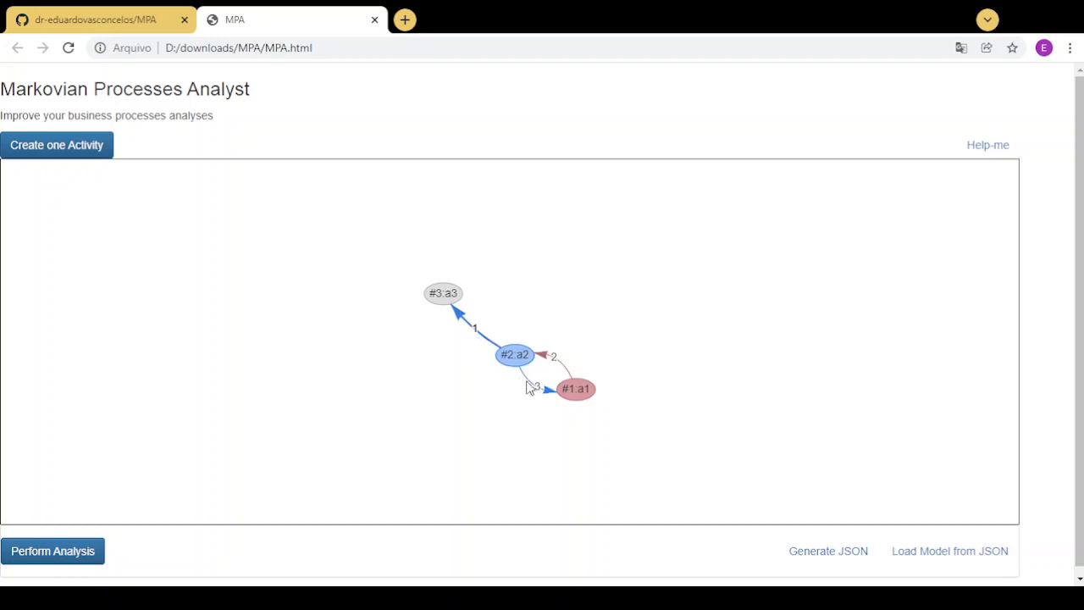
{"action": "left_click", "coordinate": [532, 386]}
{"action": "left_click", "coordinate": [479, 343]}
{"action": "left_click", "coordinate": [536, 403]}
{"action": "left_click", "coordinate": [446, 297]}
{"action": "left_click", "coordinate": [573, 390]}
{"action": "left_click", "coordinate": [441, 294]}
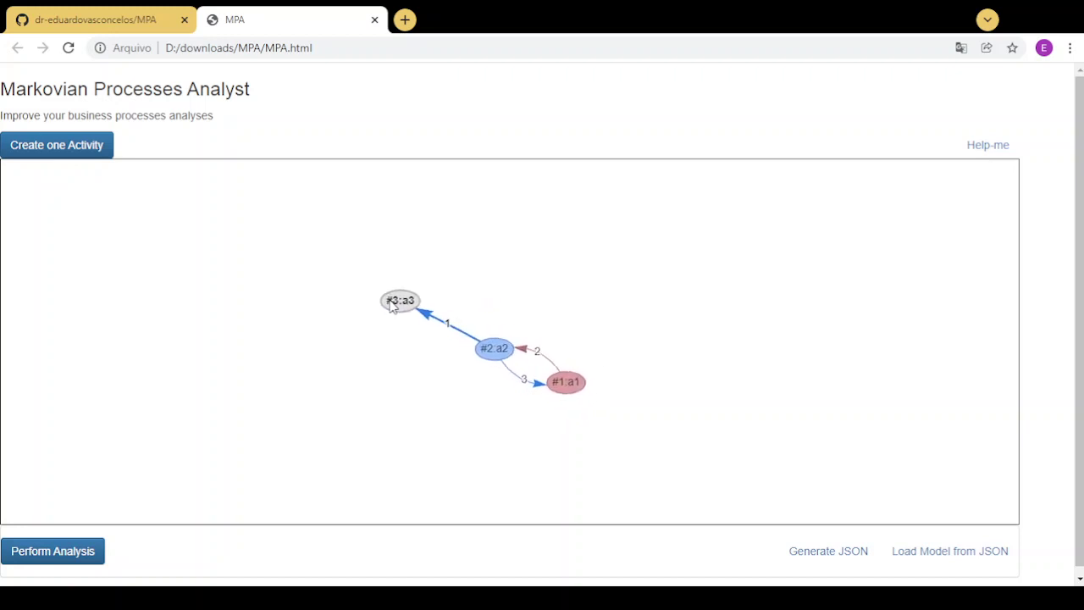
Create a new activity labelled a4 with period and cost left blank, and adjust the positions of a3, a1 and a4 on the canvas
{"action": "left_click_drag", "start_coordinate": [389, 300], "coordinate": [381, 320]}
{"action": "left_click_drag", "start_coordinate": [571, 385], "coordinate": [529, 404]}
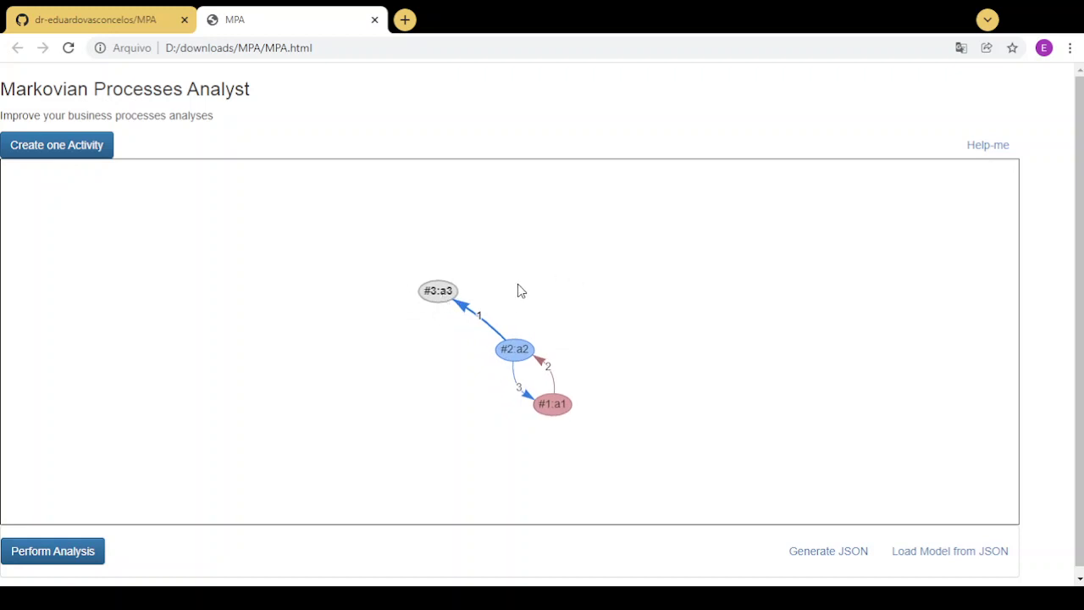
{"action": "double_click", "coordinate": [597, 268]}
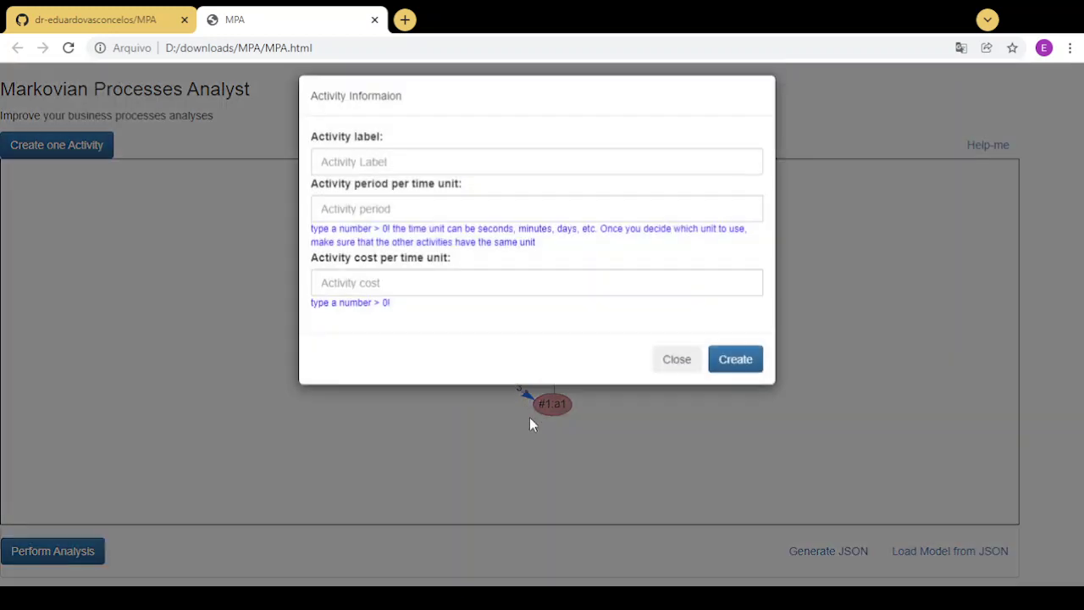
{"action": "left_click", "coordinate": [400, 182]}
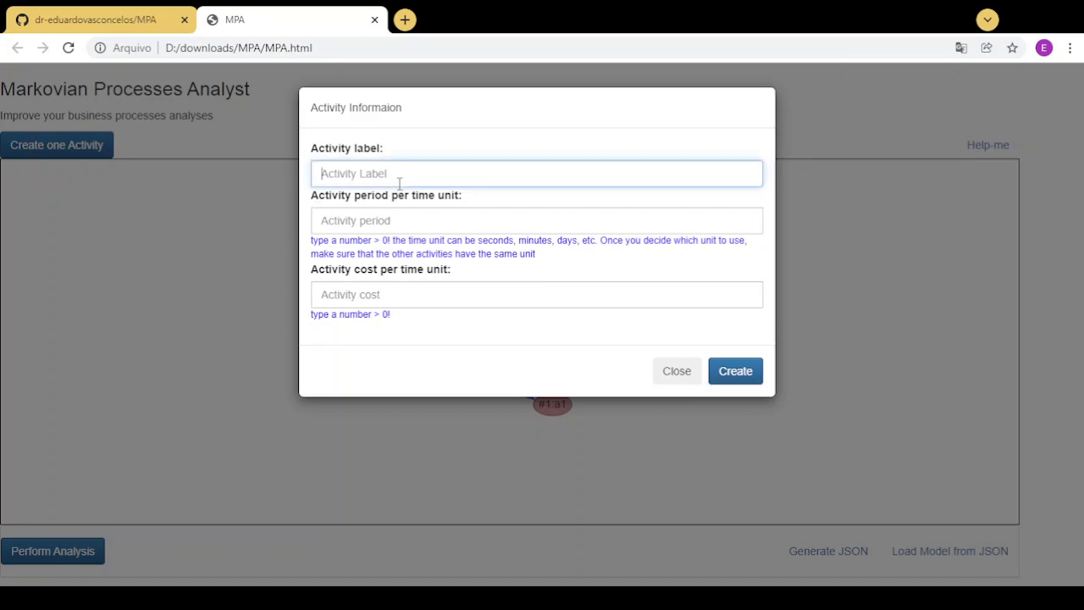
{"action": "type", "text": "a4"}
{"action": "left_click", "coordinate": [735, 371]}
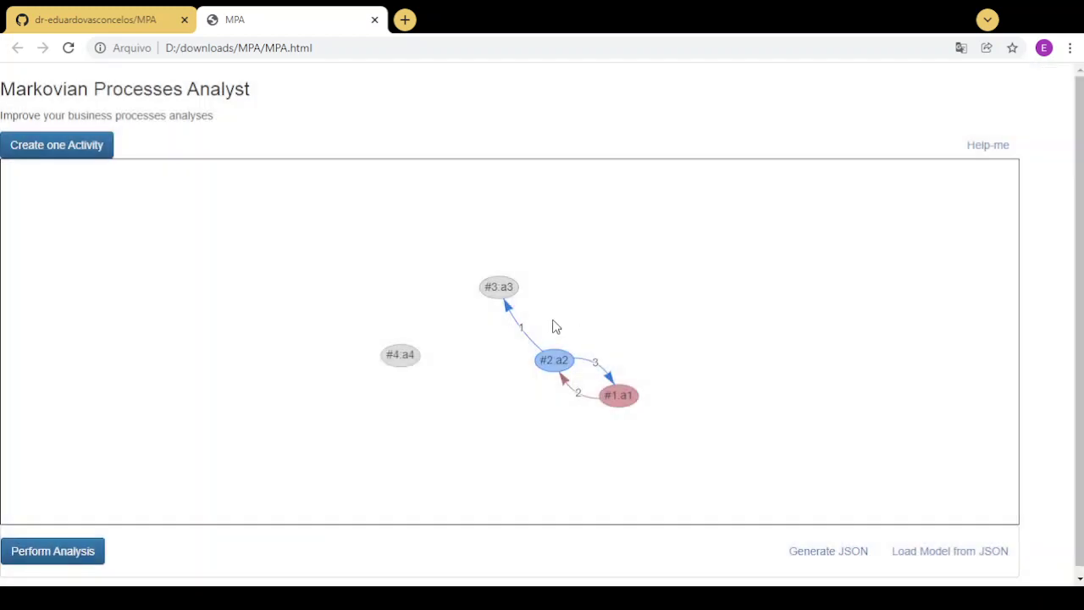
{"action": "mouse_move", "coordinate": [398, 366]}
{"action": "left_mouse_down"}
{"action": "mouse_move", "coordinate": [346, 340]}
{"action": "mouse_move", "coordinate": [395, 386]}
{"action": "left_mouse_up"}
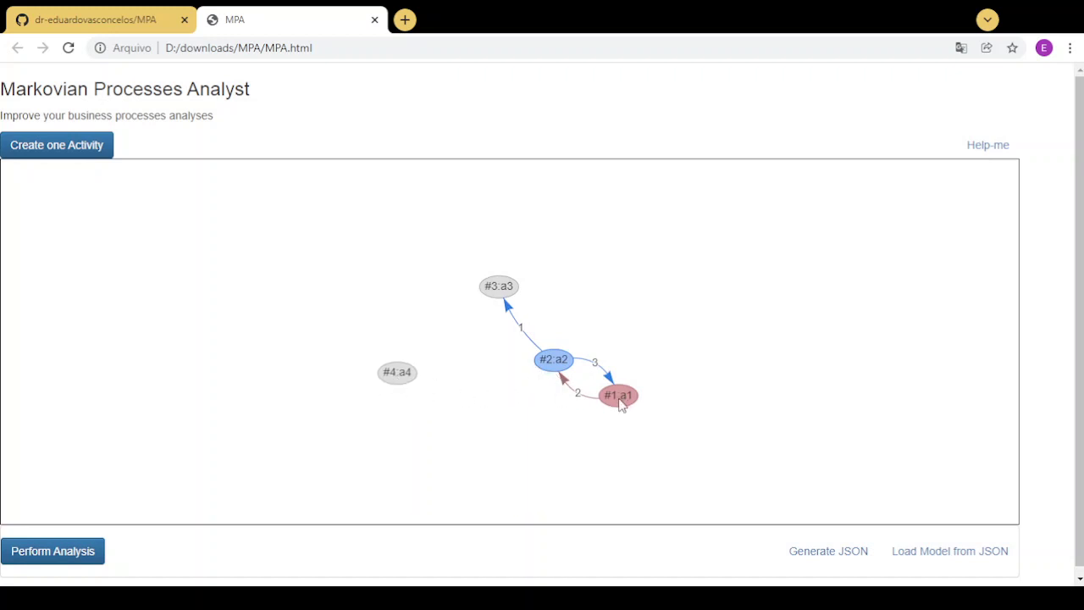
Insert a transition from activity a2 to activity a4 with the weight left blank
{"action": "left_click", "coordinate": [621, 405]}
{"action": "double_click", "coordinate": [554, 369]}
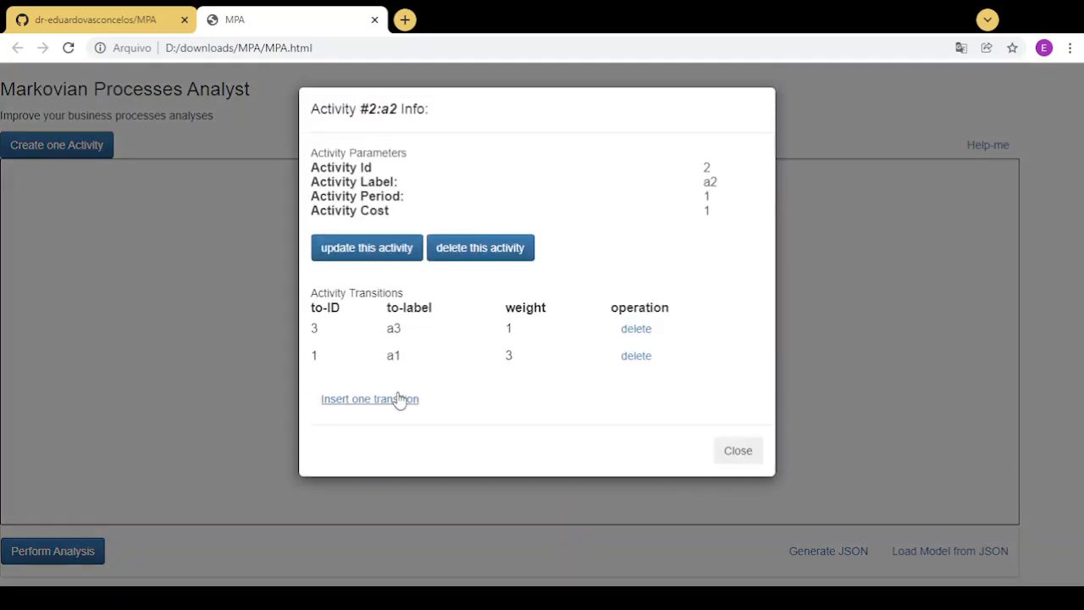
{"action": "left_click", "coordinate": [395, 399]}
{"action": "left_click", "coordinate": [403, 179]}
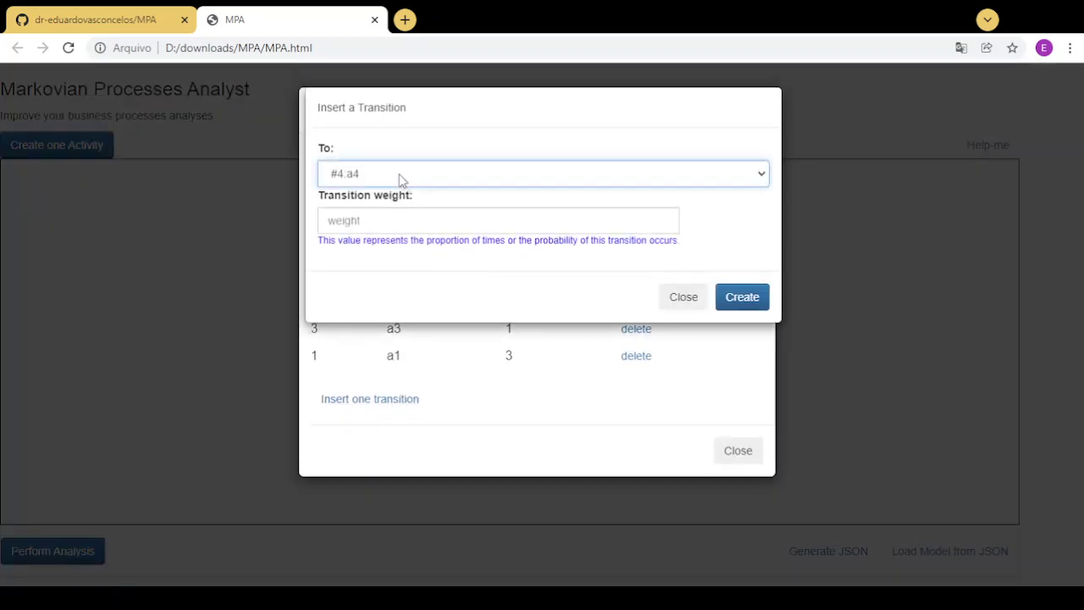
{"action": "left_click", "coordinate": [731, 298]}
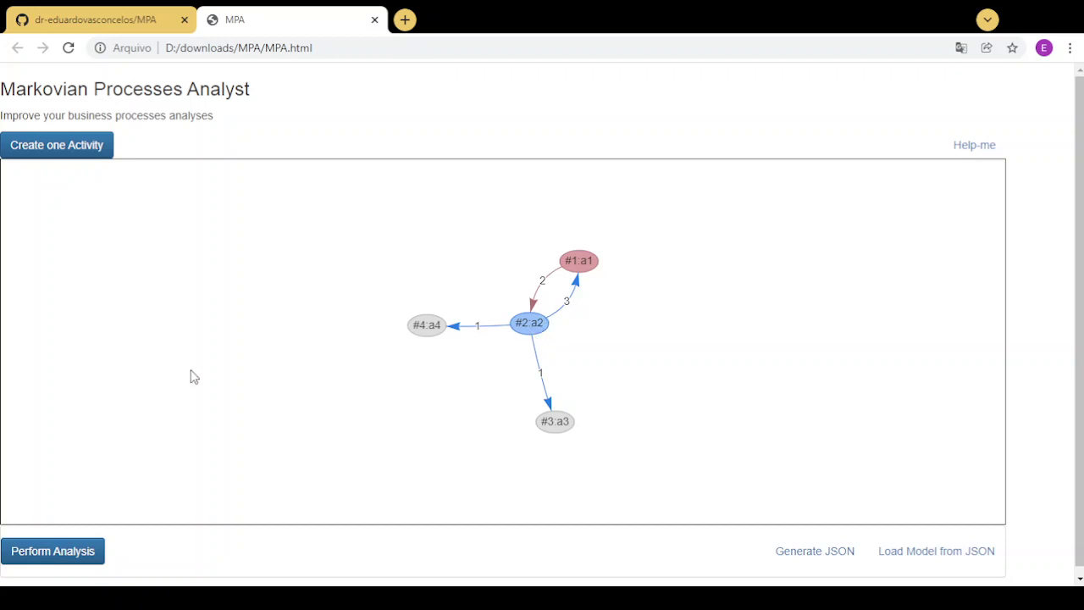
Perform the analysis and review the mean time to finish, process cost, per-activity times and costs, and absorption probabilities
{"action": "left_click", "coordinate": [61, 556]}
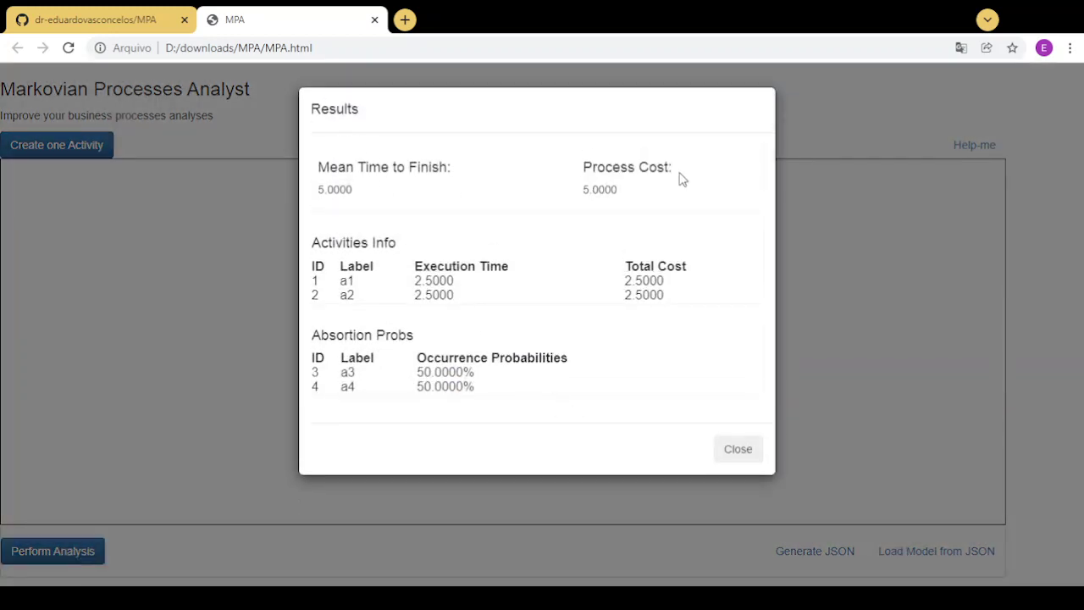
{"action": "left_click_drag", "start_coordinate": [319, 192], "coordinate": [357, 195]}
{"action": "left_click_drag", "start_coordinate": [585, 190], "coordinate": [617, 191]}
{"action": "left_click_drag", "start_coordinate": [337, 289], "coordinate": [687, 303]}
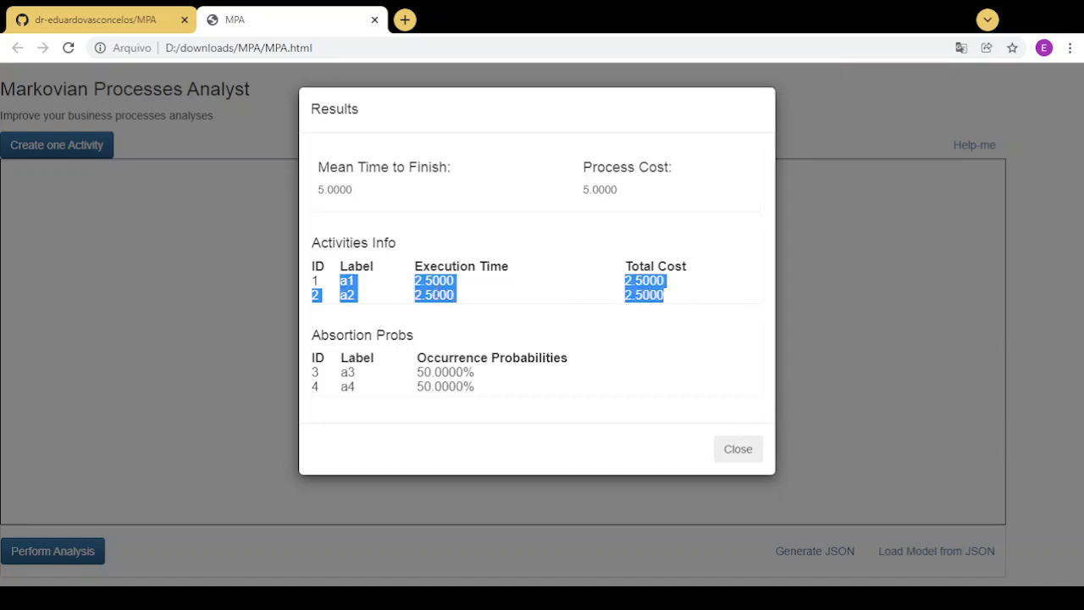
{"action": "left_click", "coordinate": [410, 289]}
{"action": "left_click_drag", "start_coordinate": [410, 289], "coordinate": [514, 303]}
{"action": "left_click", "coordinate": [514, 303]}
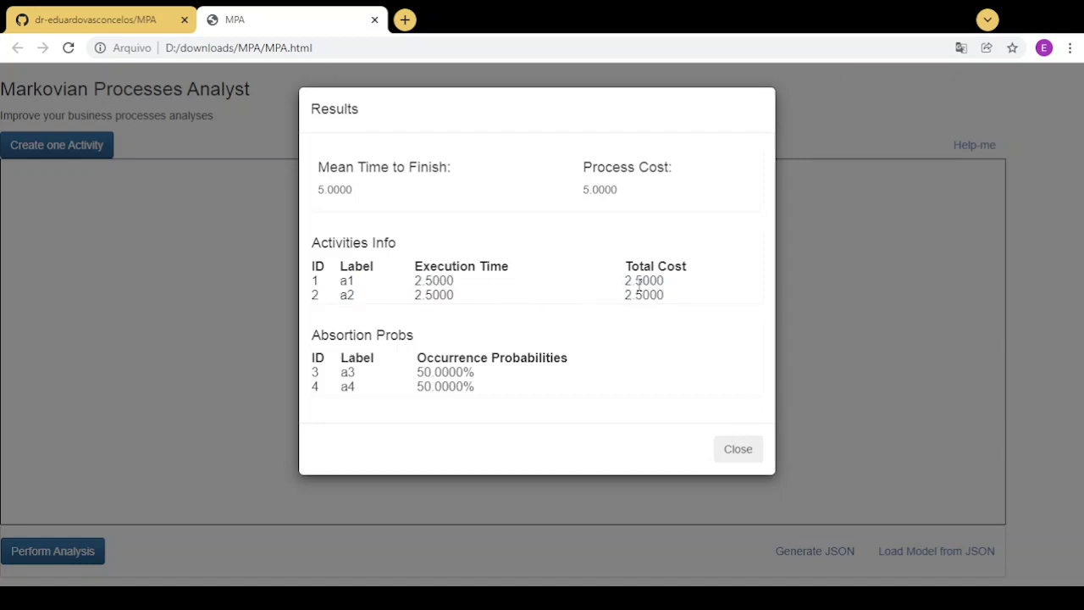
{"action": "left_click_drag", "start_coordinate": [341, 383], "coordinate": [523, 406]}
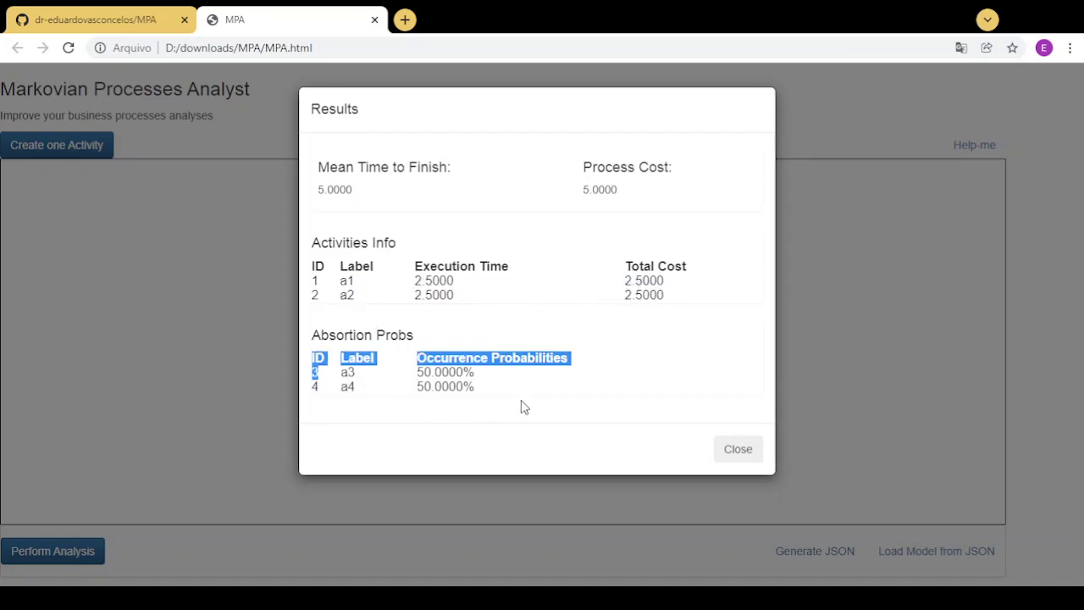
{"action": "left_click", "coordinate": [521, 407]}
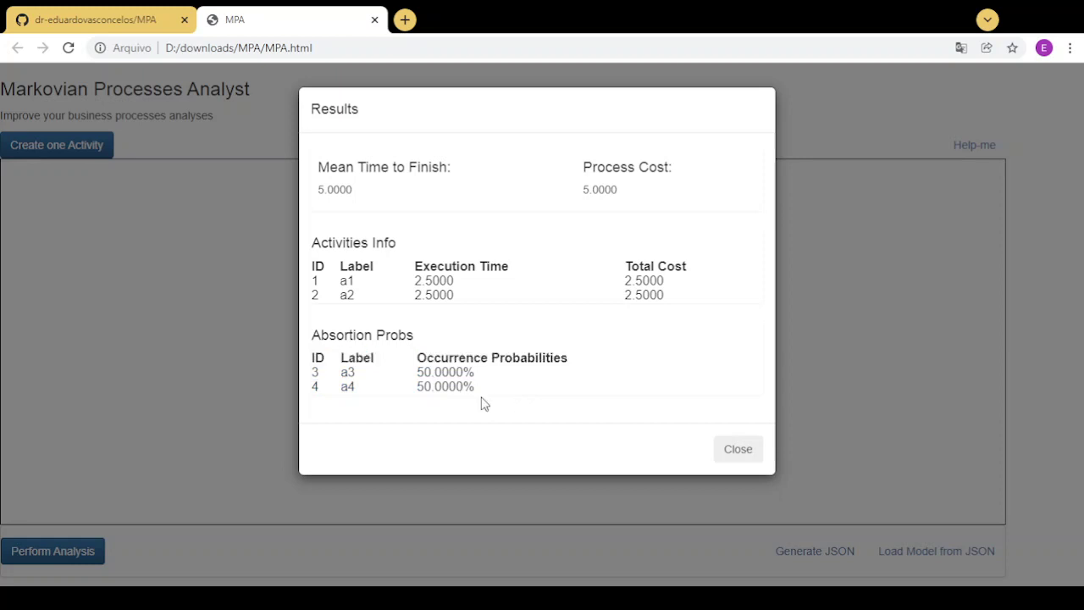
{"action": "left_click", "coordinate": [740, 450]}
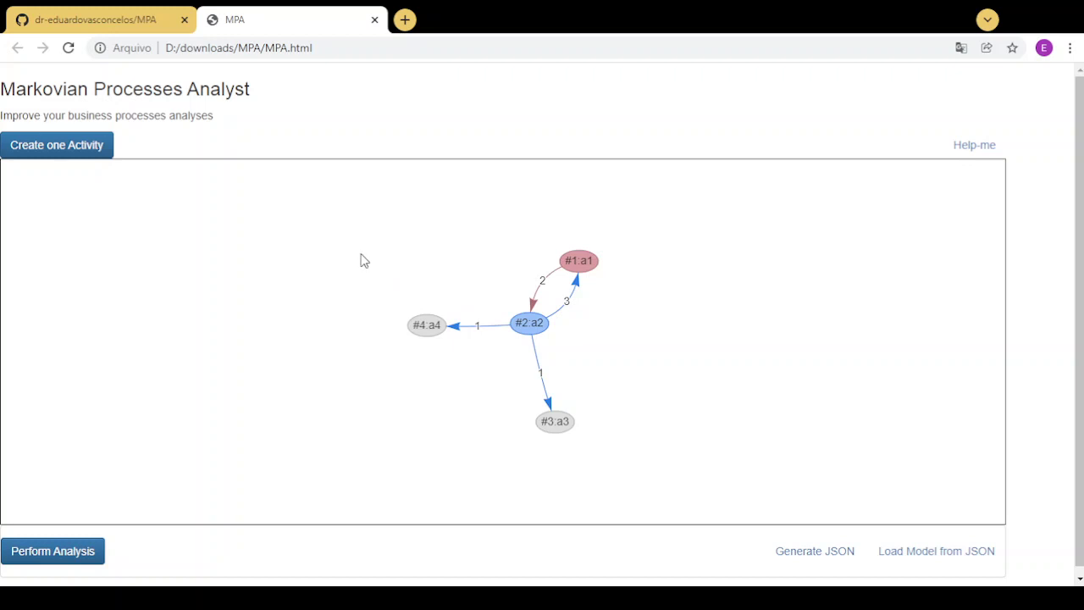
Generate the model's JSON and copy it to the clipboard
{"action": "left_click", "coordinate": [823, 550]}
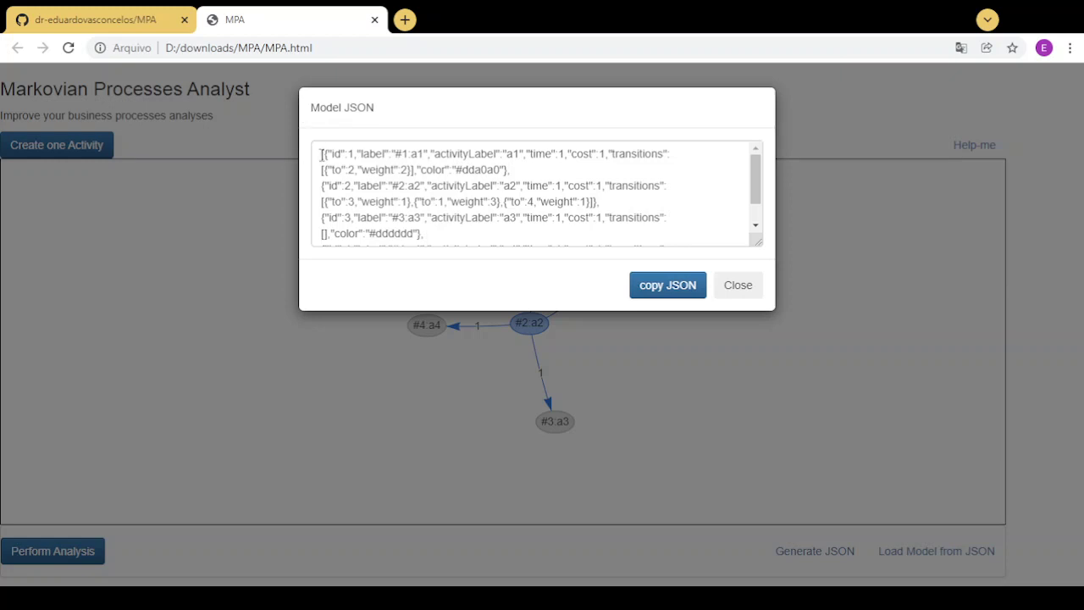
{"action": "left_click_drag", "start_coordinate": [321, 154], "coordinate": [440, 277]}
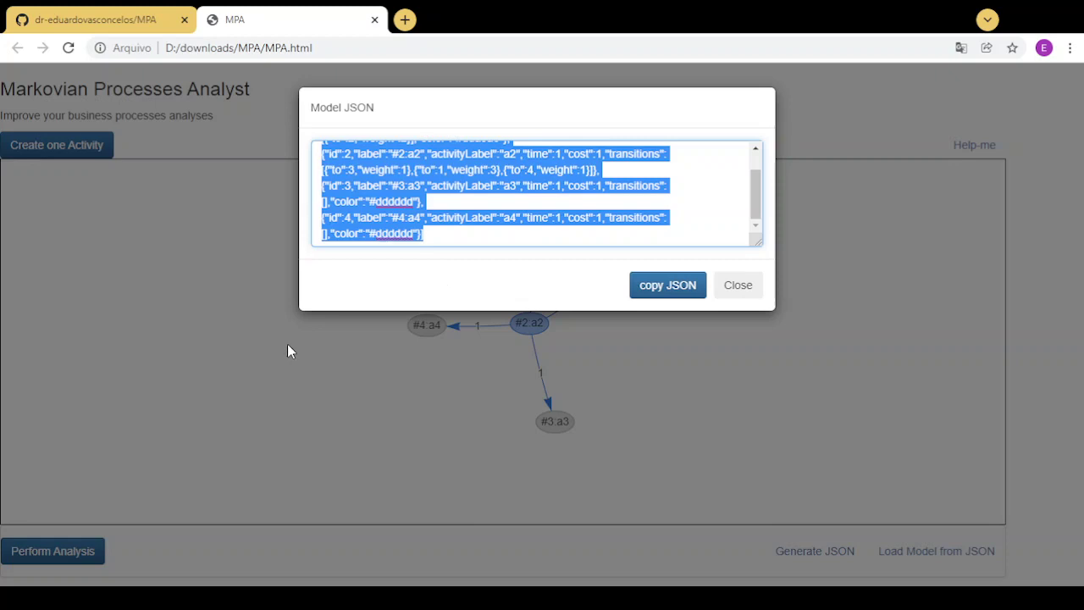
{"action": "left_click", "coordinate": [653, 292]}
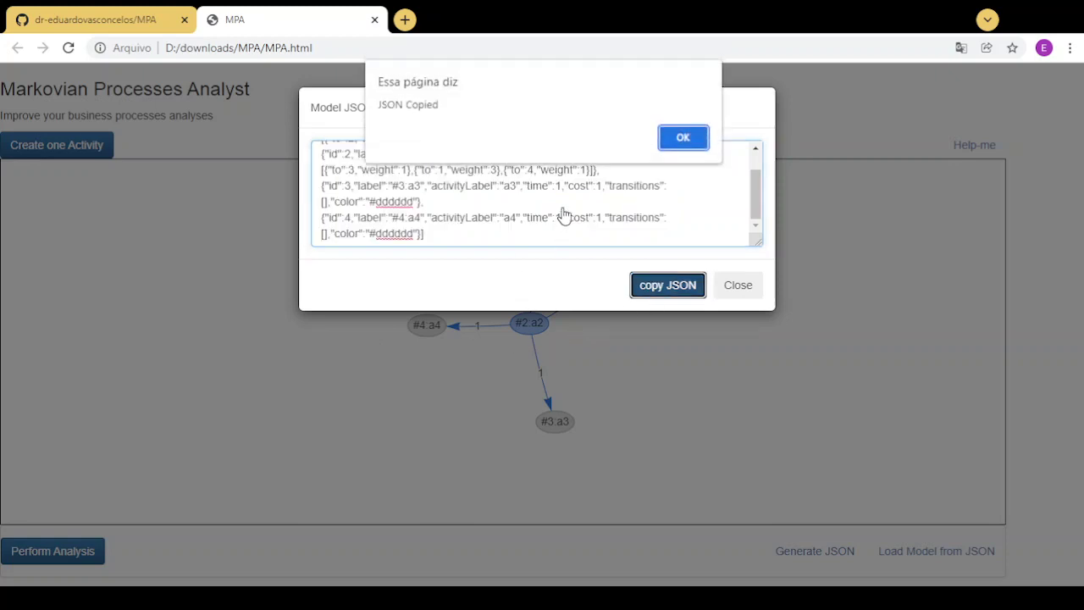
{"action": "left_click", "coordinate": [682, 136]}
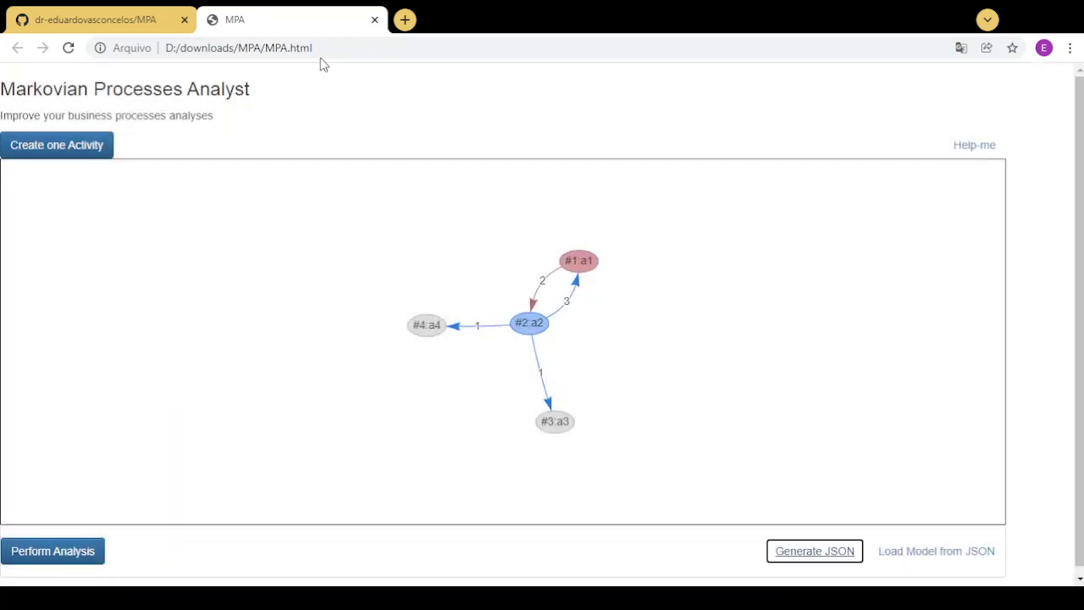
Reload the page to clear the canvas and restore the model from the copied JSON
{"action": "left_click", "coordinate": [68, 47]}
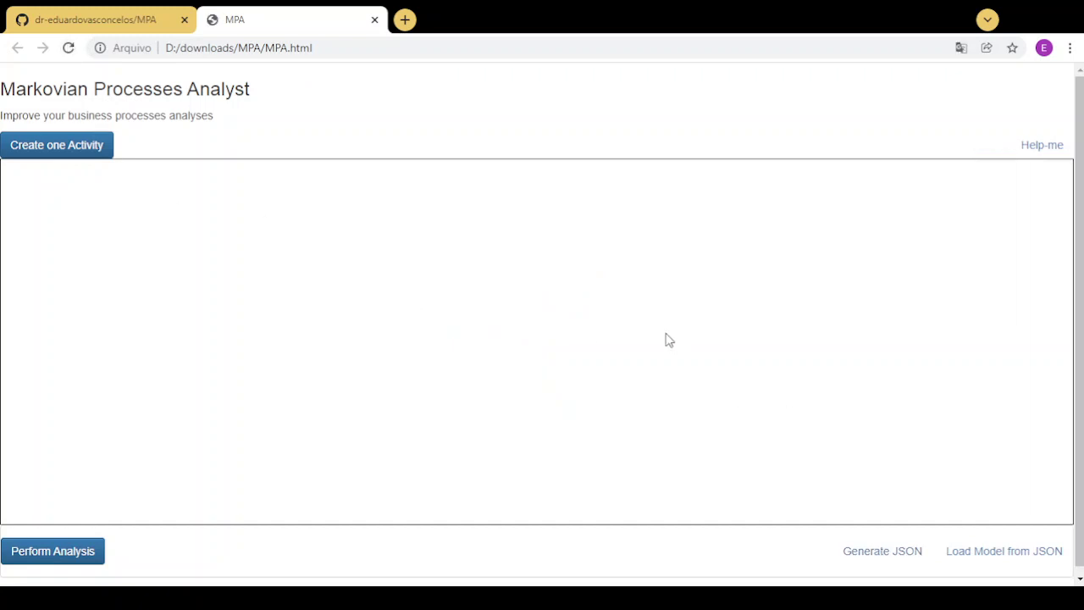
{"action": "left_click", "coordinate": [1000, 559]}
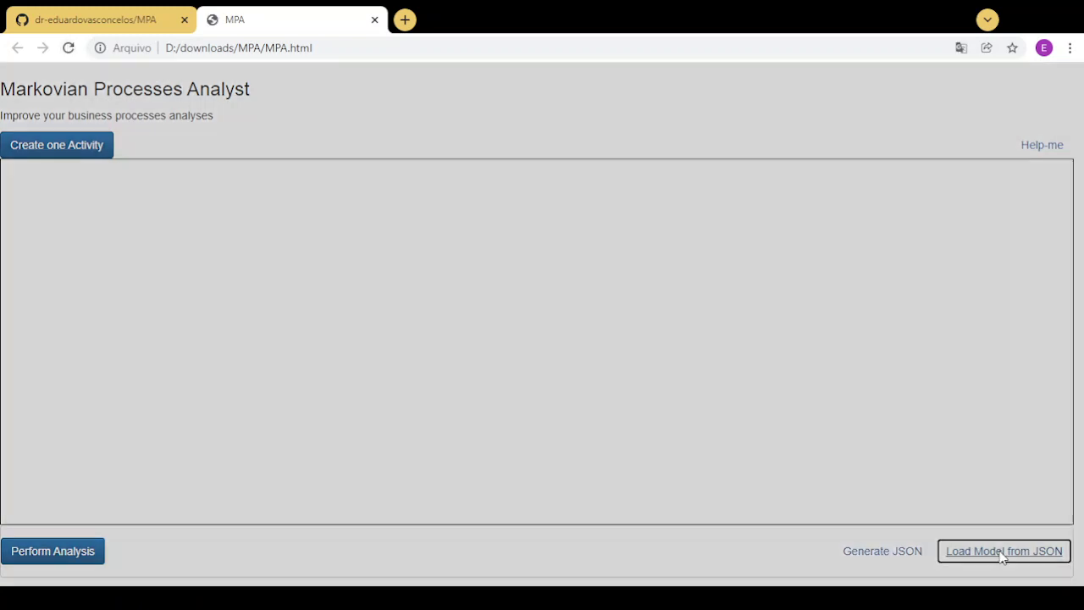
{"action": "left_click", "coordinate": [440, 204]}
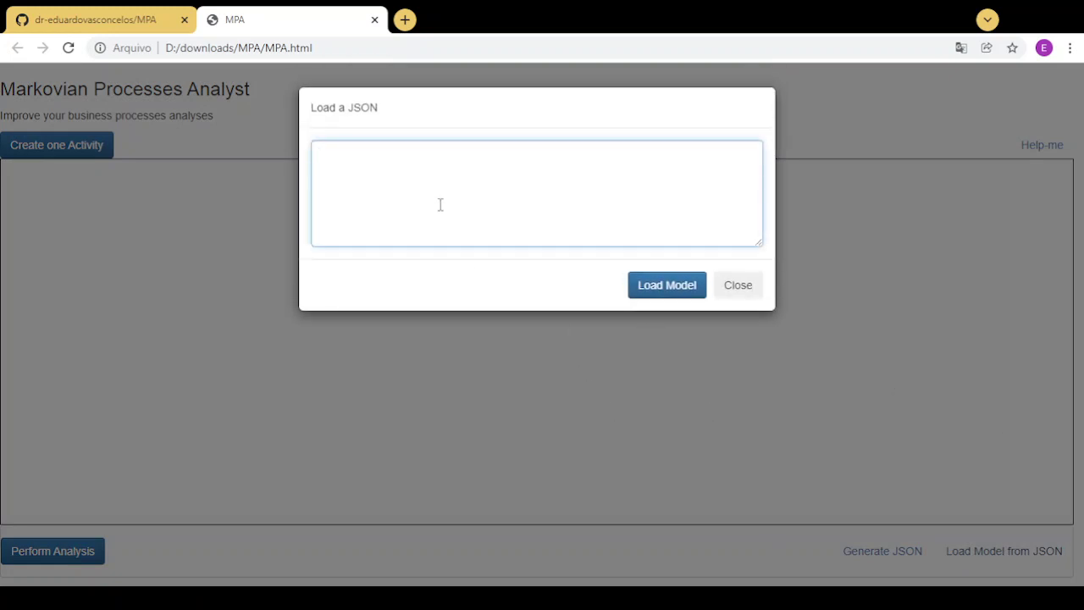
{"action": "key", "text": "ctrl+v"}
{"action": "left_click", "coordinate": [677, 288]}
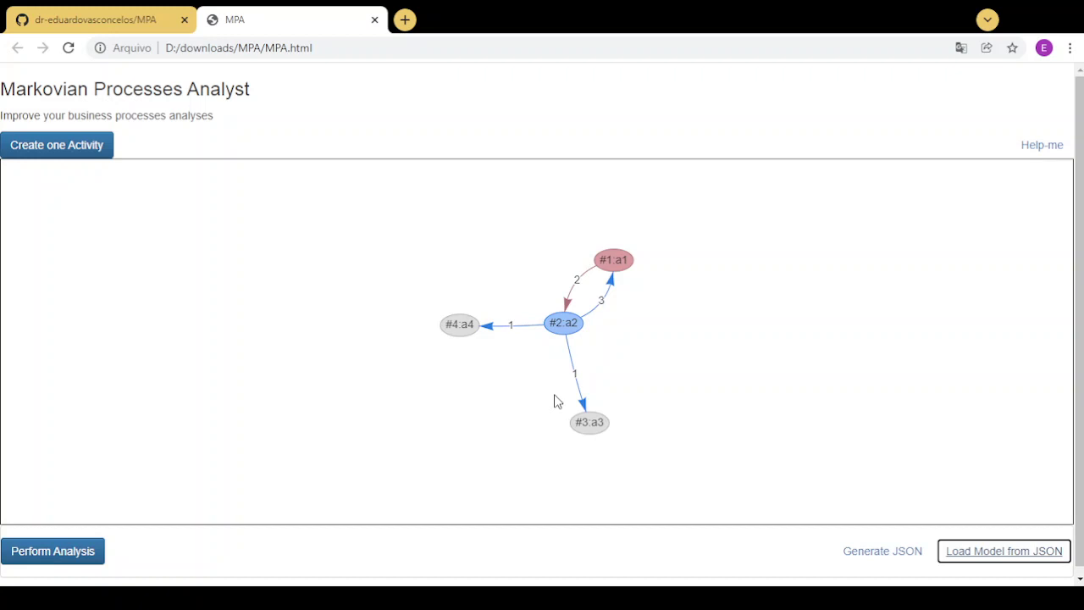
Read through the help text on activities, transitions, analysis conditions and saving models, and close it
{"action": "left_click", "coordinate": [1043, 149]}
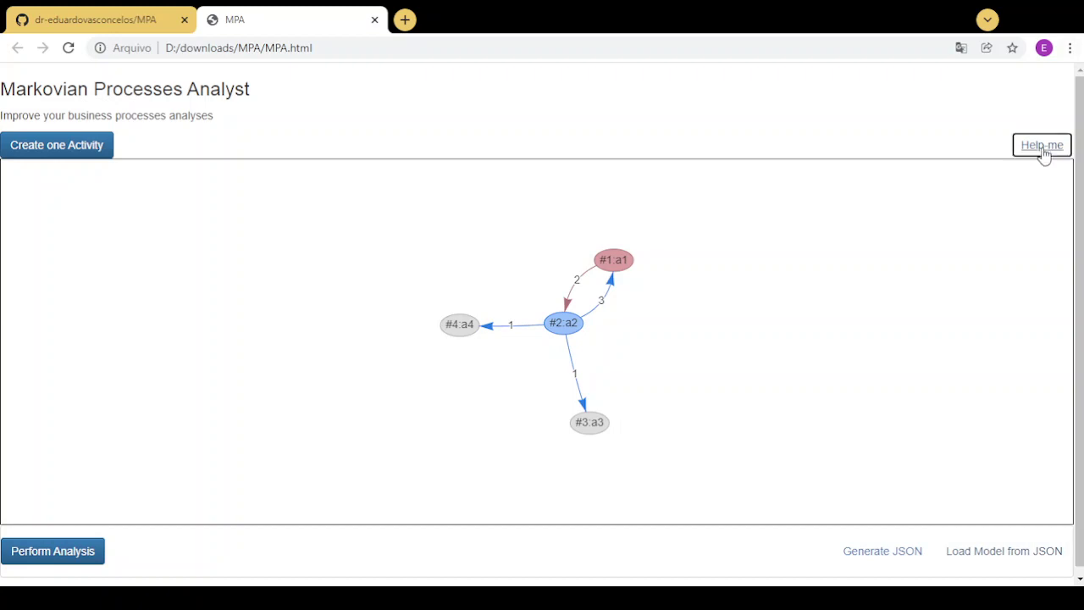
{"action": "scroll", "coordinate": [529, 203], "scroll_direction": "down", "scroll_amount": 2}
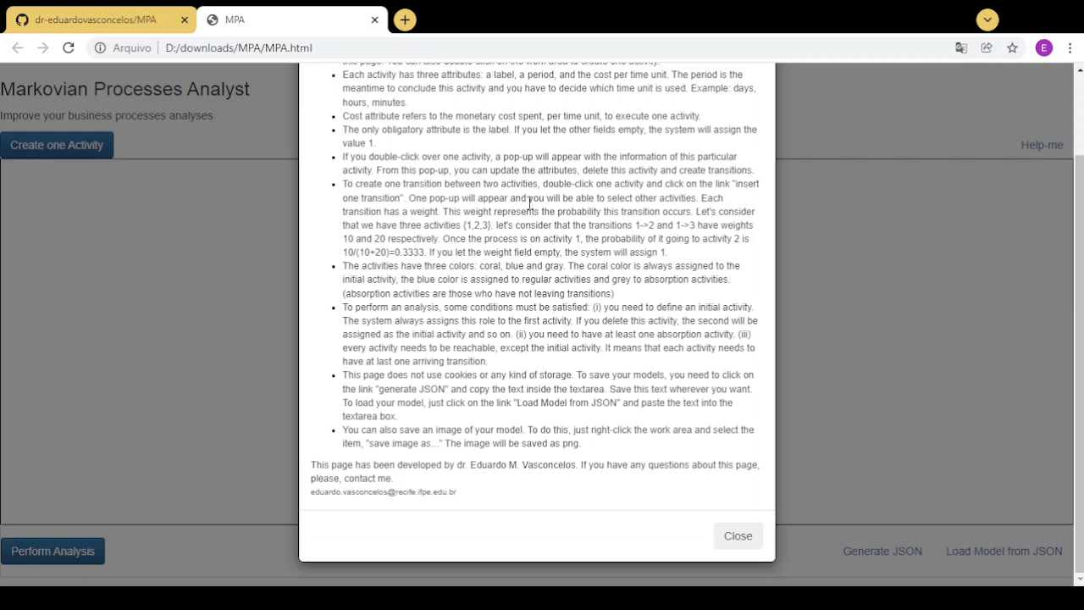
{"action": "left_click", "coordinate": [747, 540]}
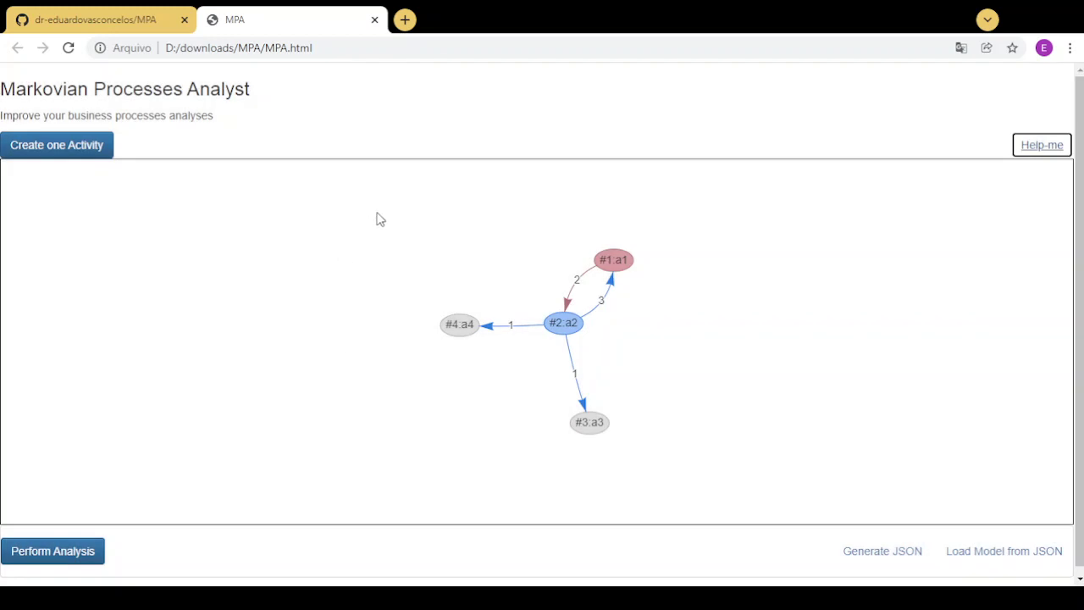
Reload the page to clear the canvas and create the activity Depositar Documento with period 0.1 and cost 100
{"action": "left_click", "coordinate": [69, 48]}
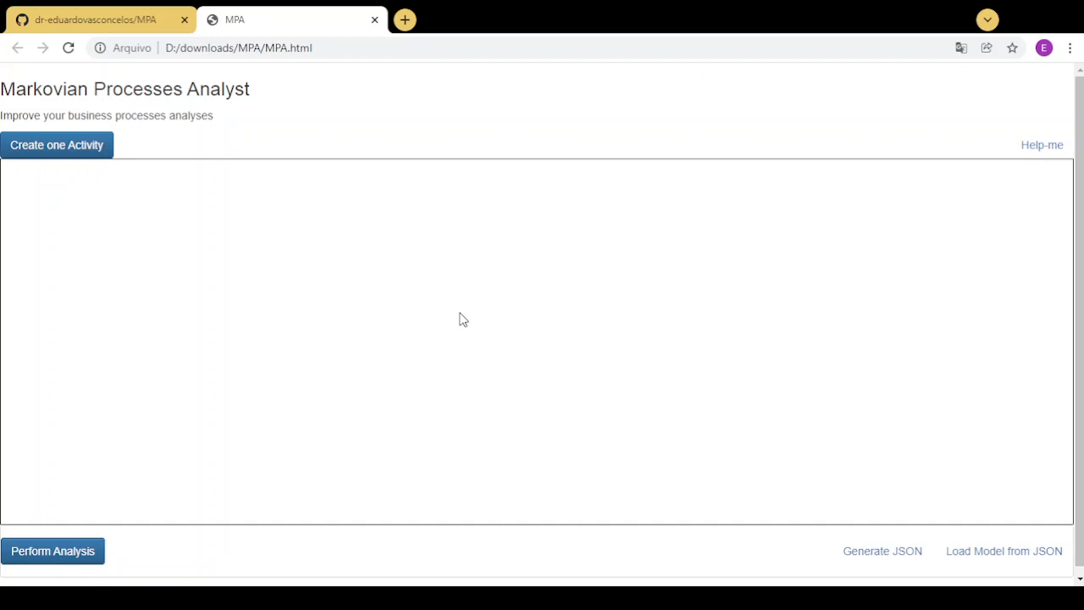
{"action": "double_click", "coordinate": [359, 300]}
{"action": "left_click", "coordinate": [374, 175]}
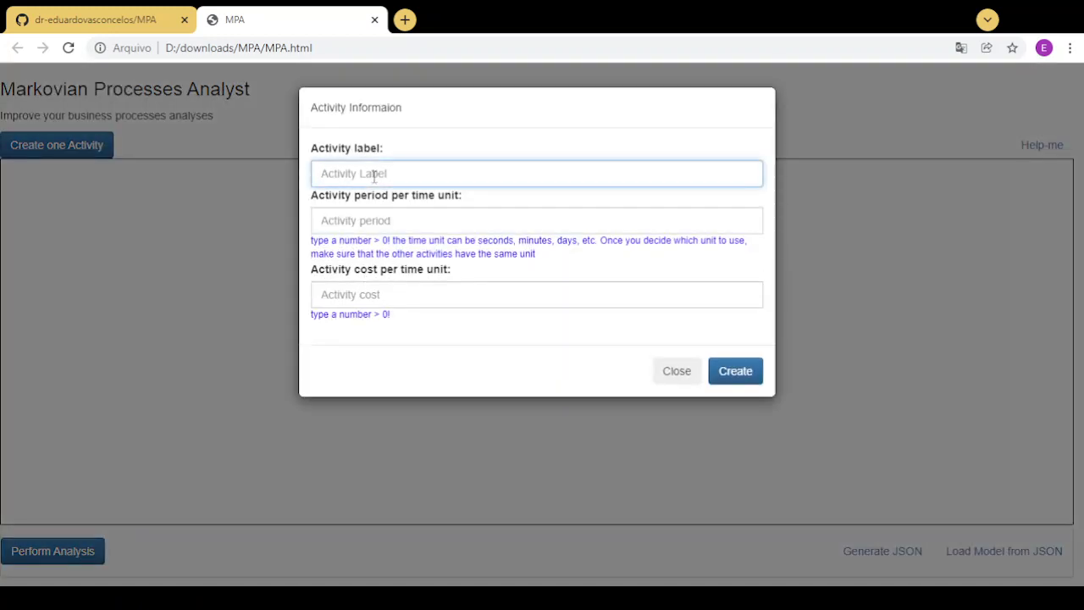
{"action": "type", "text": "Depositar Documento"}
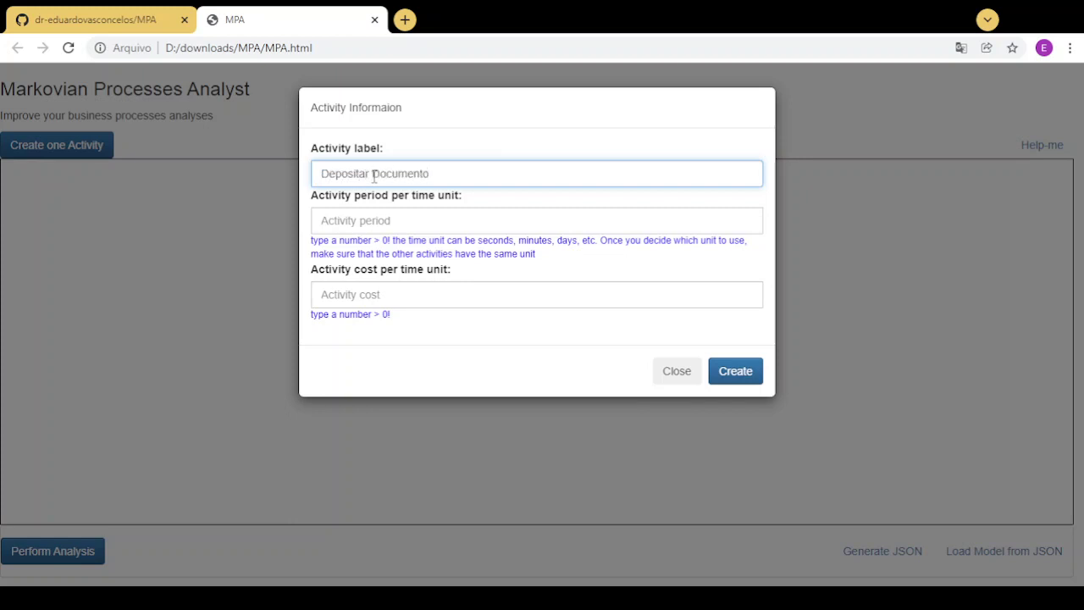
{"action": "left_click", "coordinate": [381, 227]}
{"action": "type", "text": "0."}
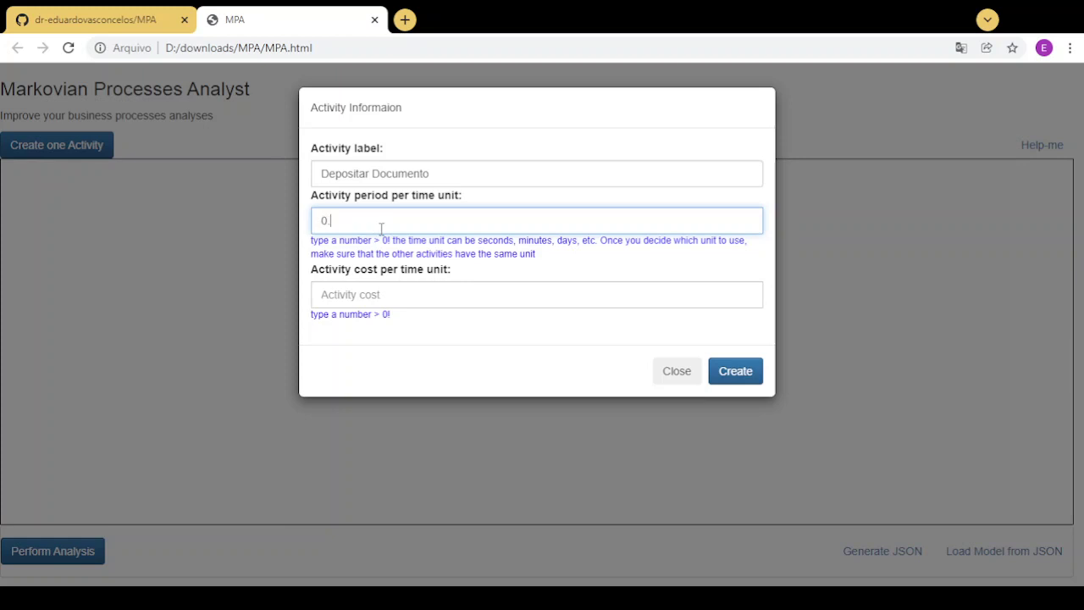
{"action": "type", "text": "1"}
{"action": "left_click", "coordinate": [340, 295]}
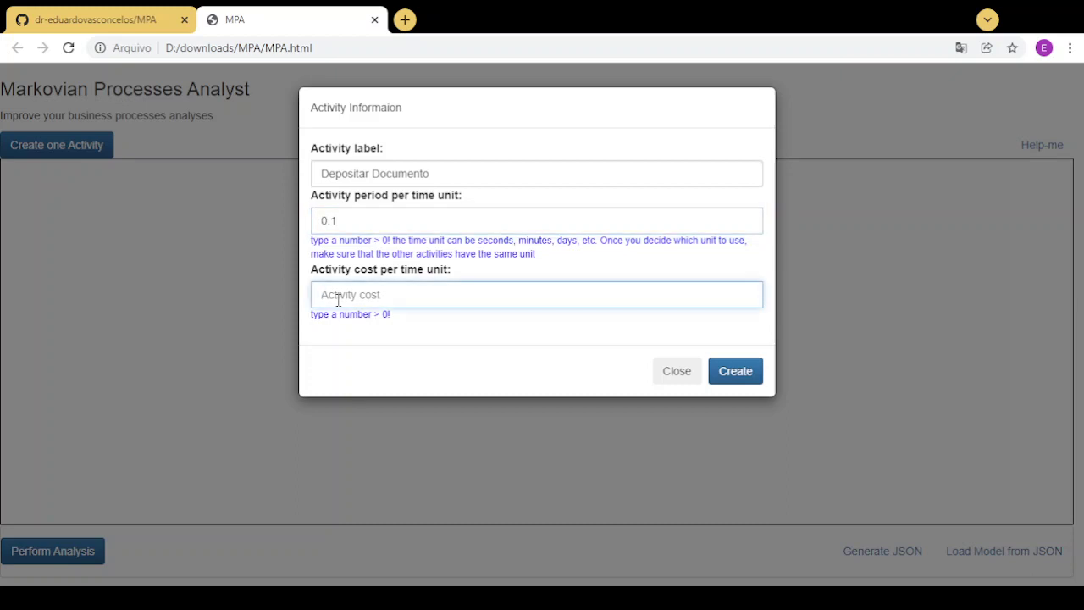
{"action": "type", "text": "100"}
{"action": "key", "text": "BackSpace"}
{"action": "key", "text": "BackSpace"}
{"action": "type", "text": "00"}
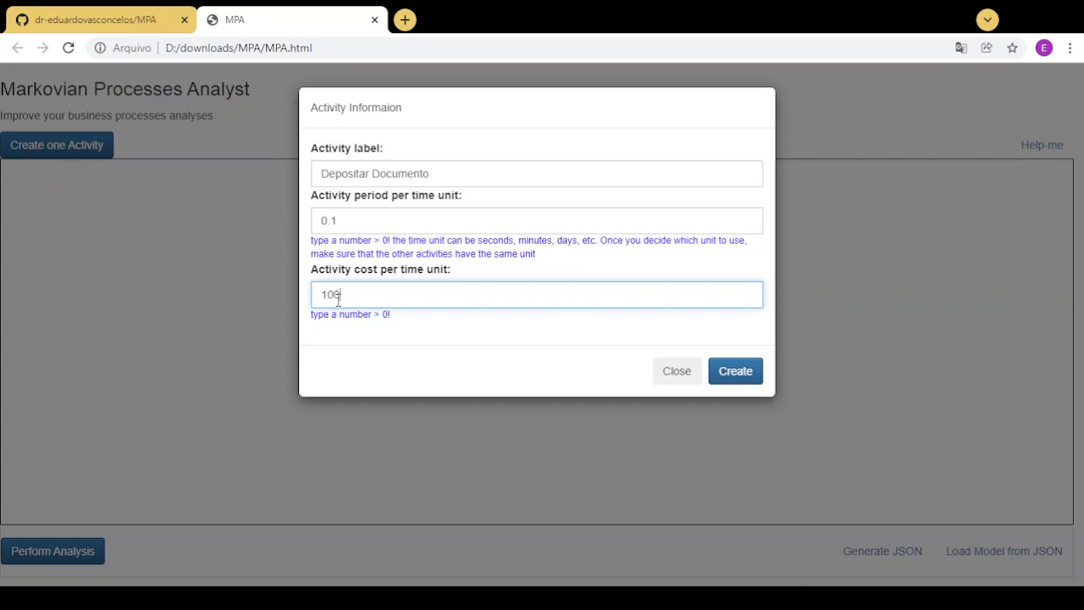
{"action": "left_click", "coordinate": [735, 373]}
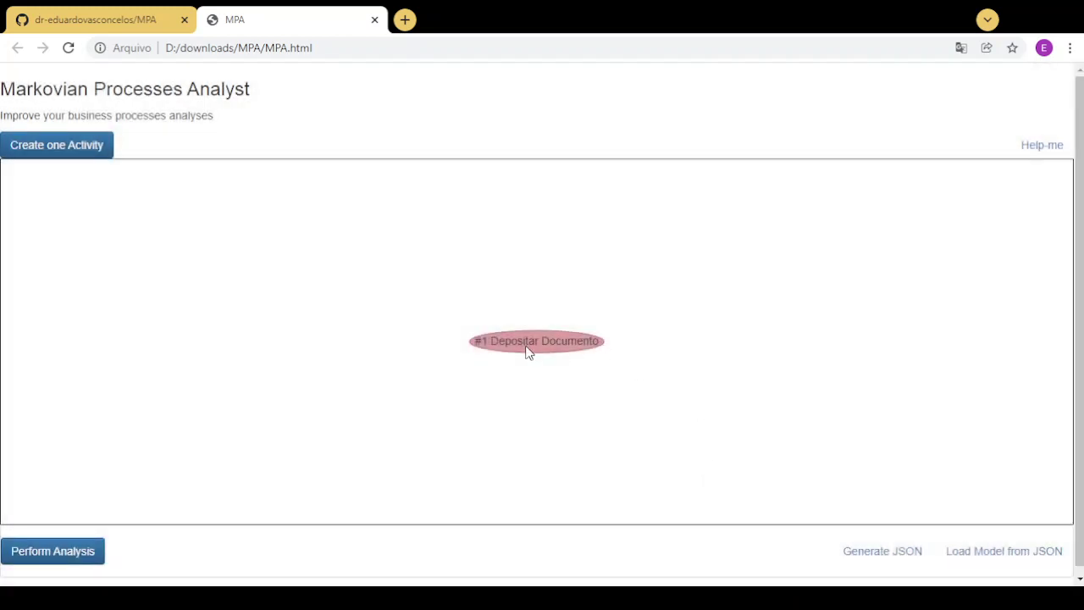
{"action": "left_click", "coordinate": [528, 351]}
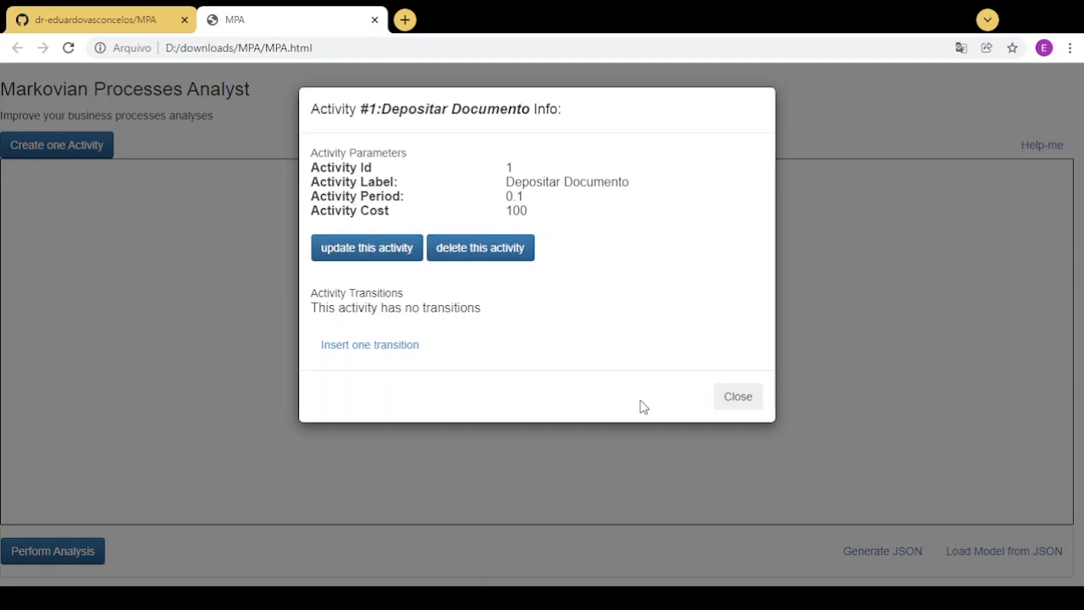
{"action": "left_click", "coordinate": [737, 398]}
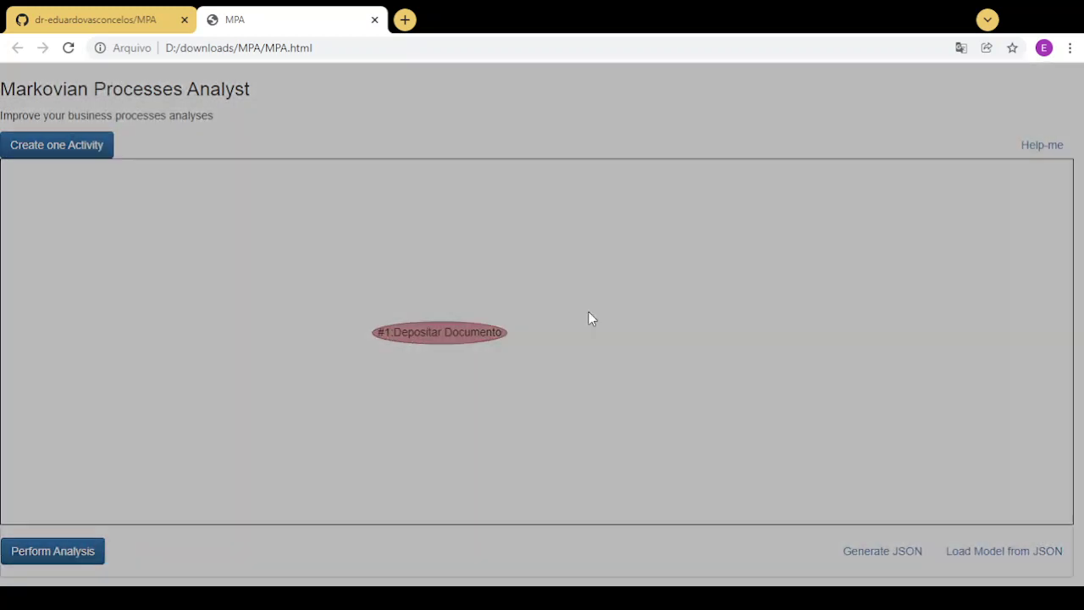
Create a second activity labelled Documento em Revisão with period 7 and cost 150
{"action": "double_click", "coordinate": [591, 318]}
{"action": "left_click", "coordinate": [367, 172]}
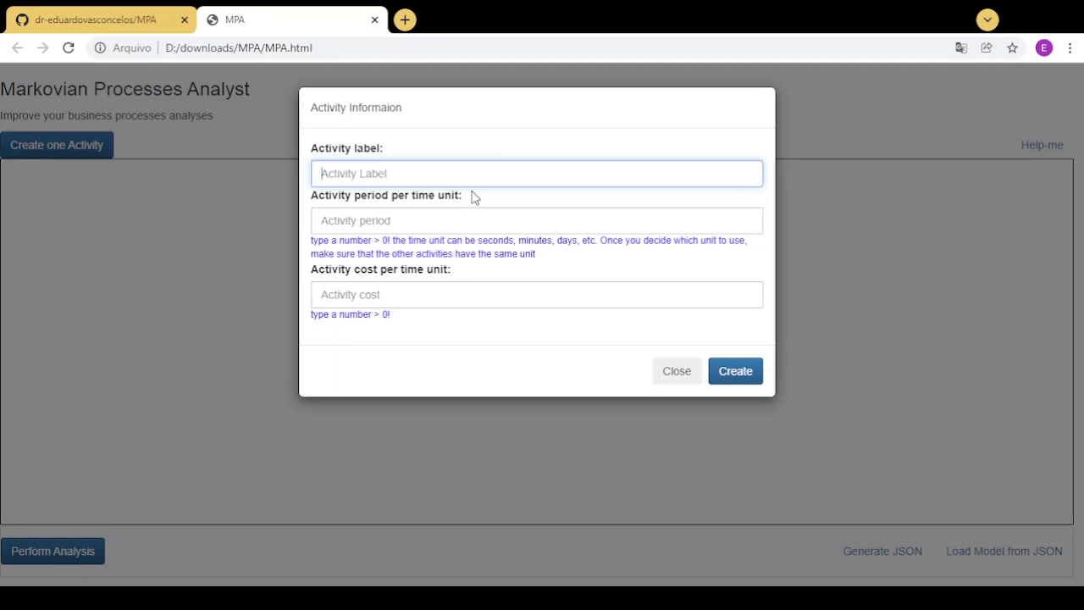
{"action": "type", "text": "Documento em Revis"}
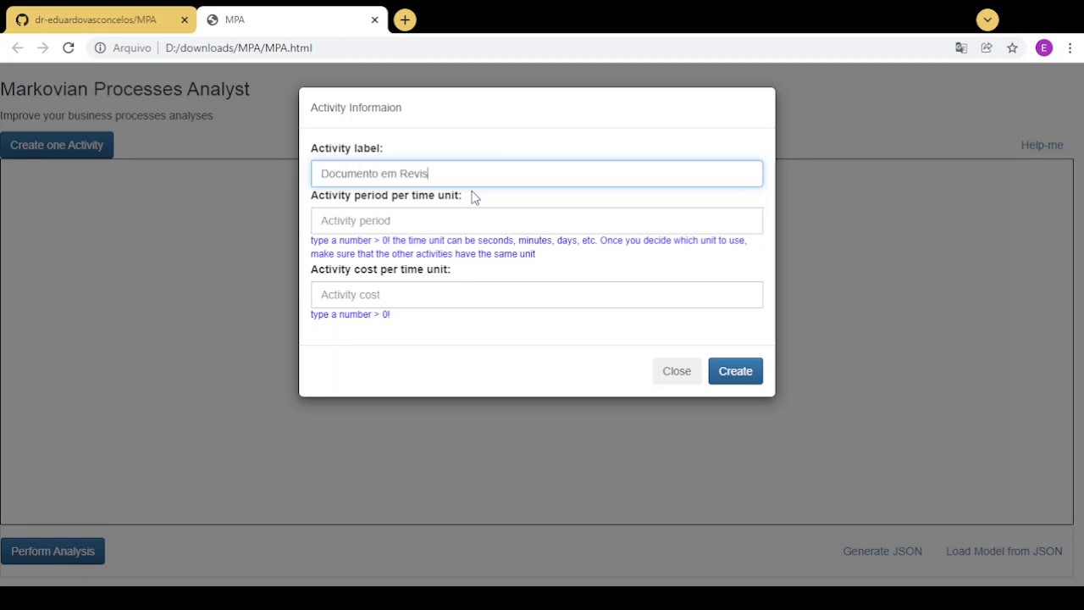
{"action": "type", "text": "ão"}
{"action": "left_click", "coordinate": [407, 222]}
{"action": "type", "text": "7"}
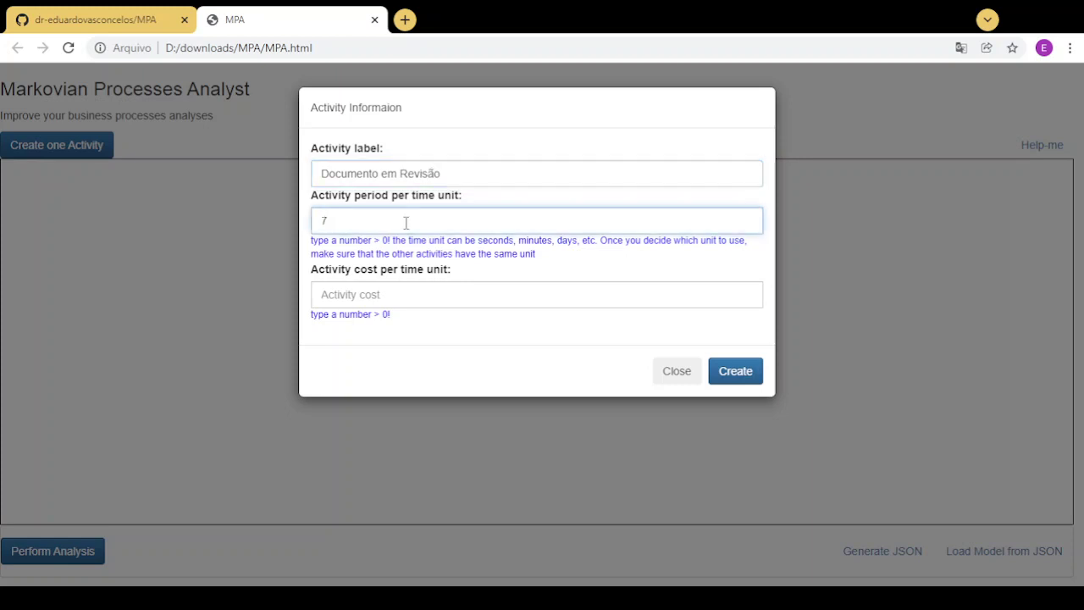
{"action": "left_click", "coordinate": [345, 295]}
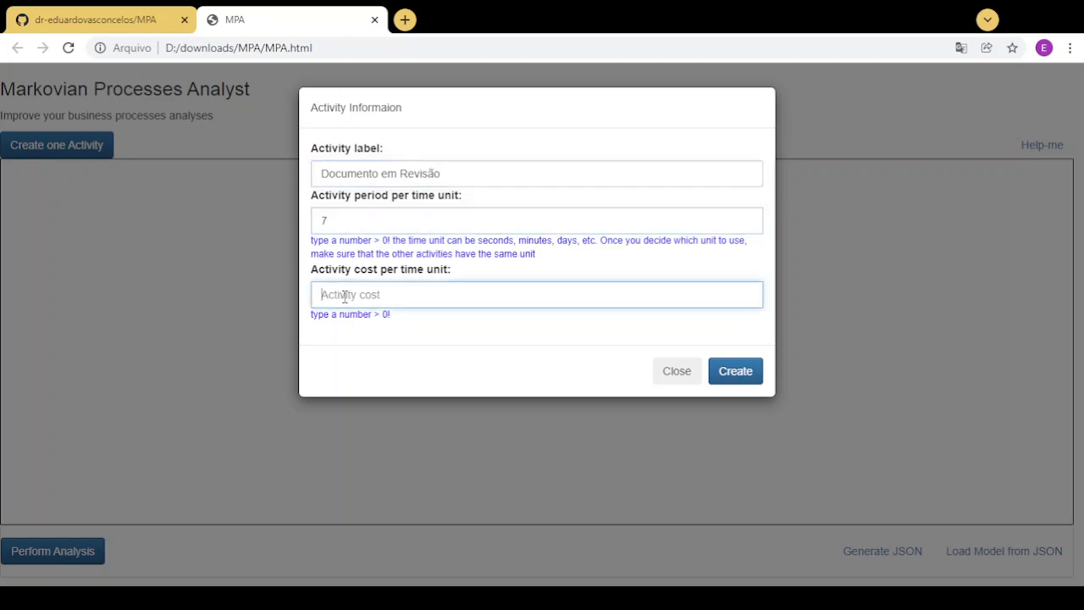
{"action": "type", "text": "100"}
{"action": "key", "text": "BackSpace"}
{"action": "key", "text": "BackSpace"}
{"action": "key", "text": "BackSpace"}
{"action": "type", "text": "150"}
{"action": "left_click", "coordinate": [741, 380]}
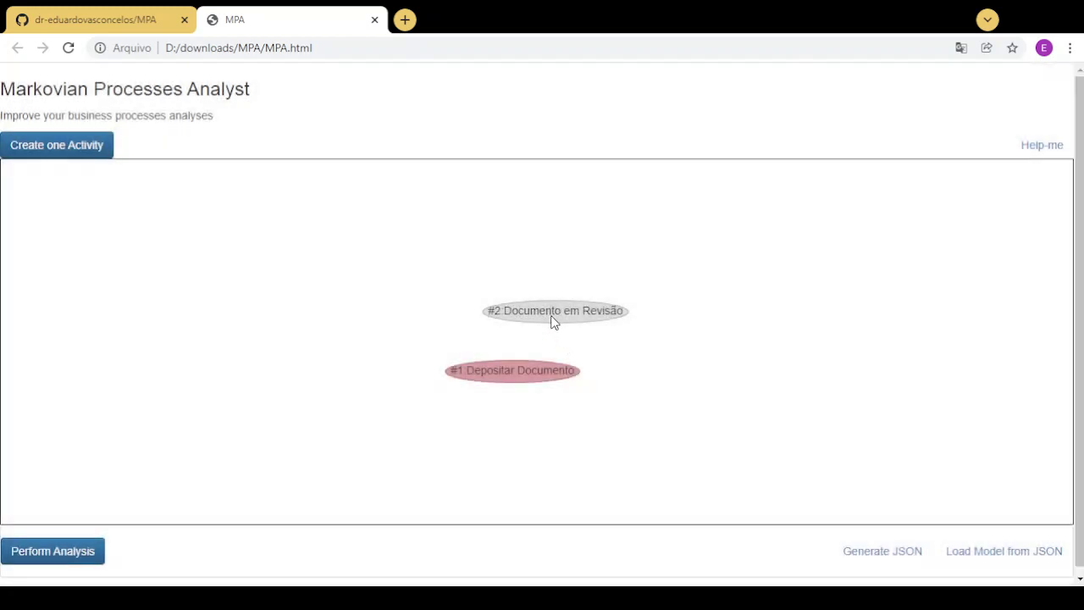
Reposition Documento em Revisão and Depositar Documento so the two activities stand apart on the canvas
{"action": "left_click_drag", "start_coordinate": [551, 317], "coordinate": [480, 284]}
{"action": "left_click_drag", "start_coordinate": [511, 376], "coordinate": [398, 349]}
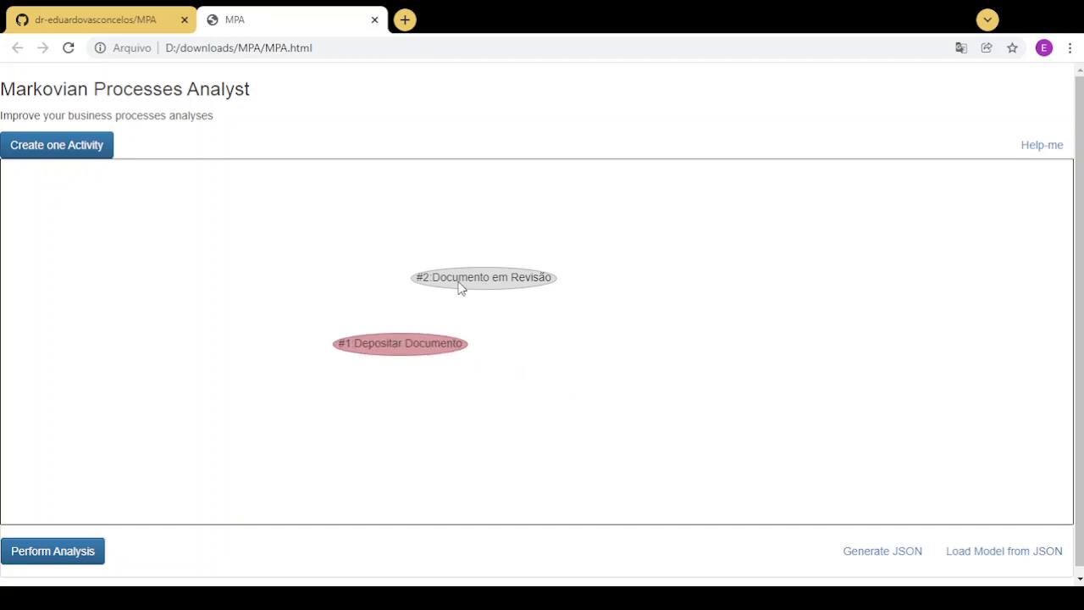
{"action": "left_click_drag", "start_coordinate": [459, 282], "coordinate": [581, 293]}
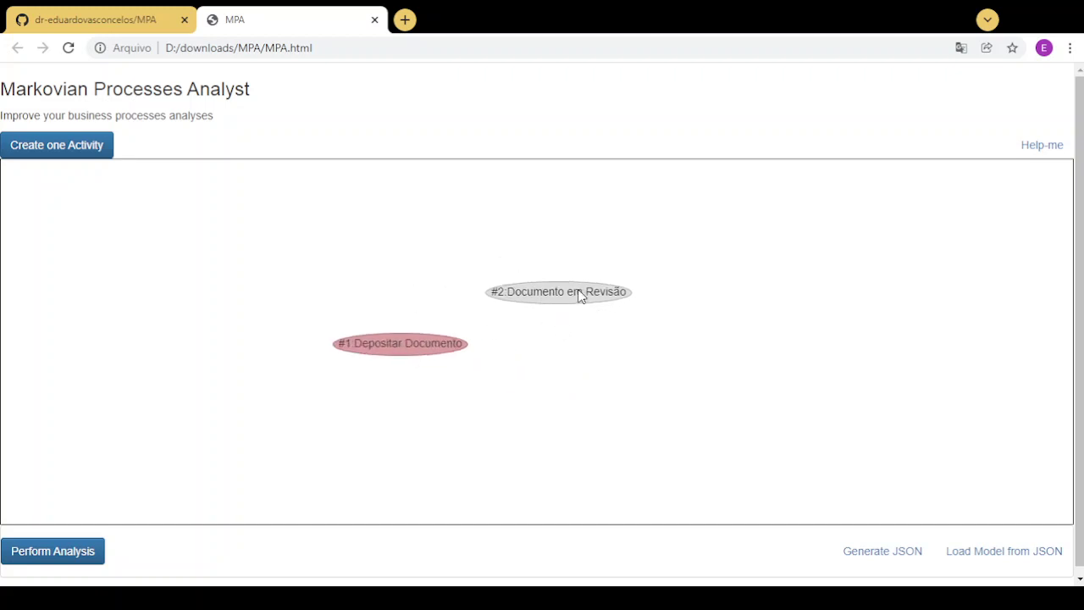
Create a third activity labelled Documento em Correção with period 4 and cost 100
{"action": "double_click", "coordinate": [560, 385]}
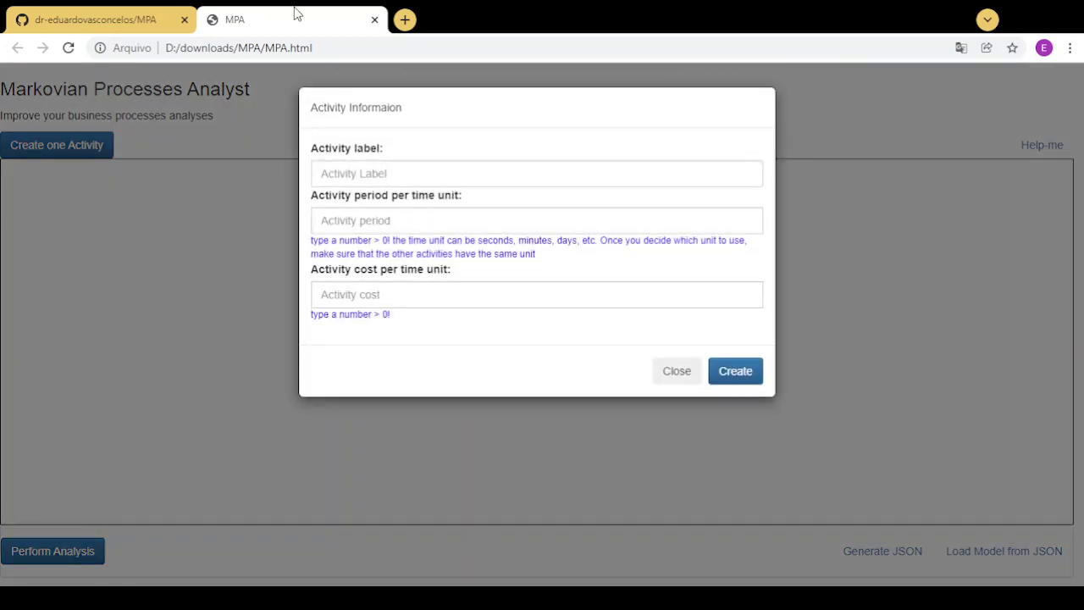
{"action": "left_click", "coordinate": [354, 171]}
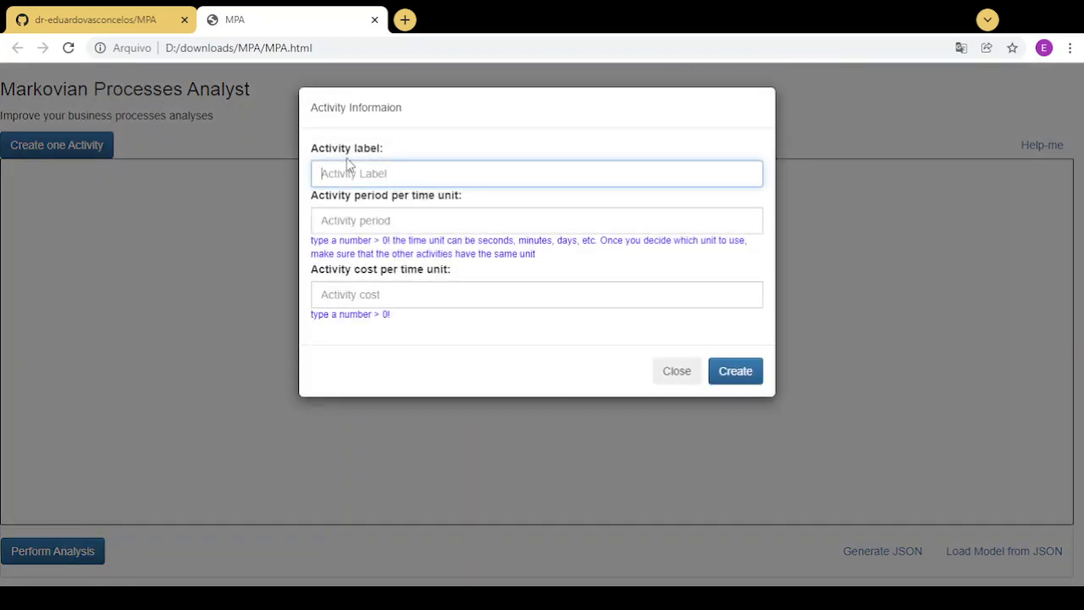
{"action": "type", "text": "Ent"}
{"action": "type", "text": "Documento em "}
{"action": "type", "text": "Correção"}
{"action": "left_click", "coordinate": [380, 227]}
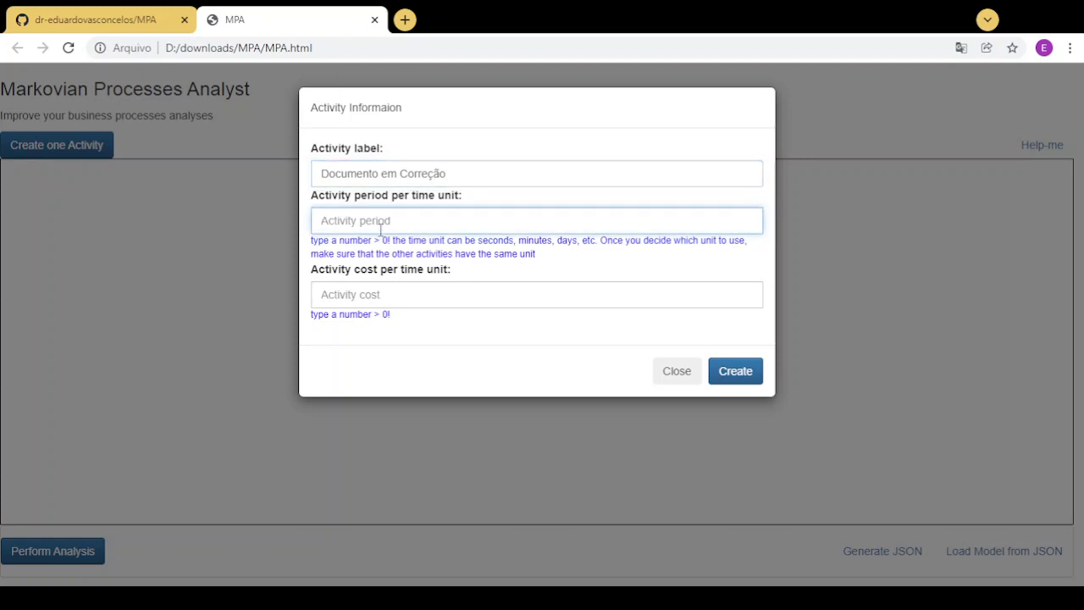
{"action": "type", "text": "4"}
{"action": "left_click", "coordinate": [347, 302]}
{"action": "type", "text": "100"}
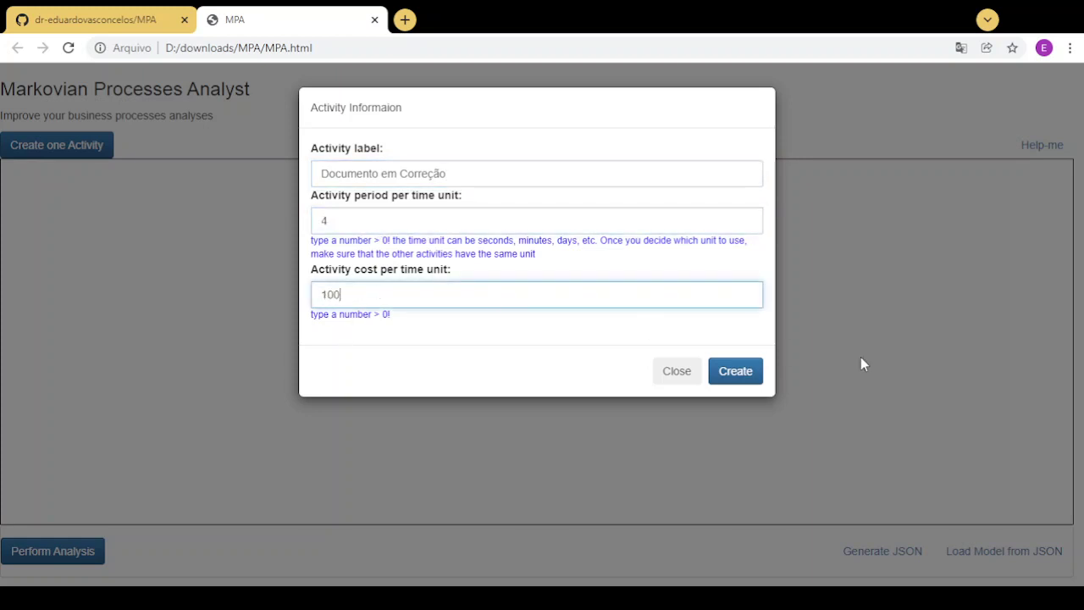
{"action": "left_click", "coordinate": [736, 371]}
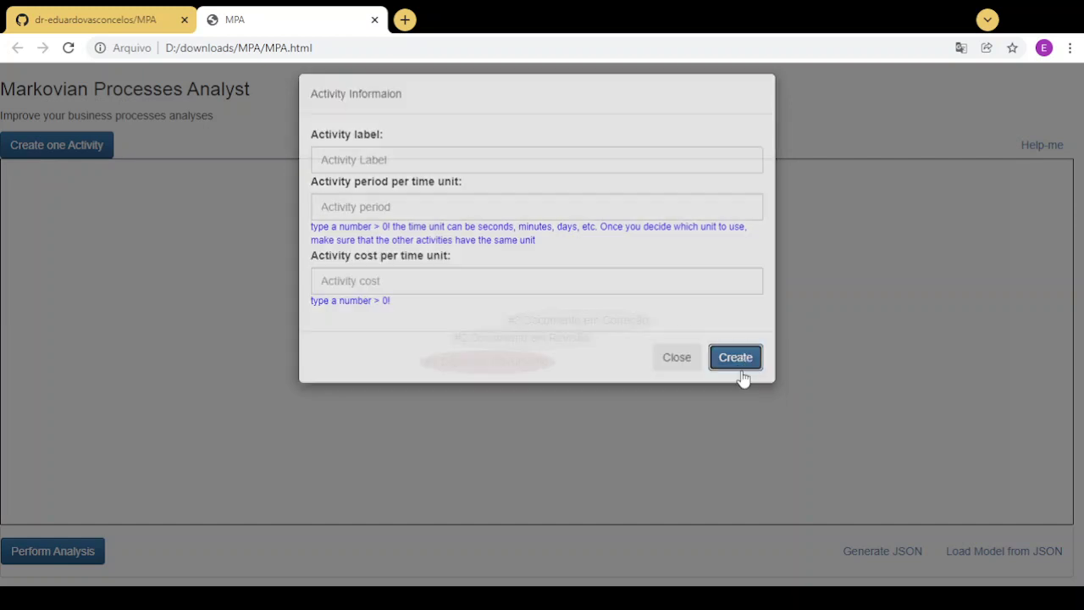
Spread the three activities diagonally, from Depositar Documento at the lower end to Documento em Correção at the upper end
{"action": "left_click_drag", "start_coordinate": [585, 326], "coordinate": [625, 264]}
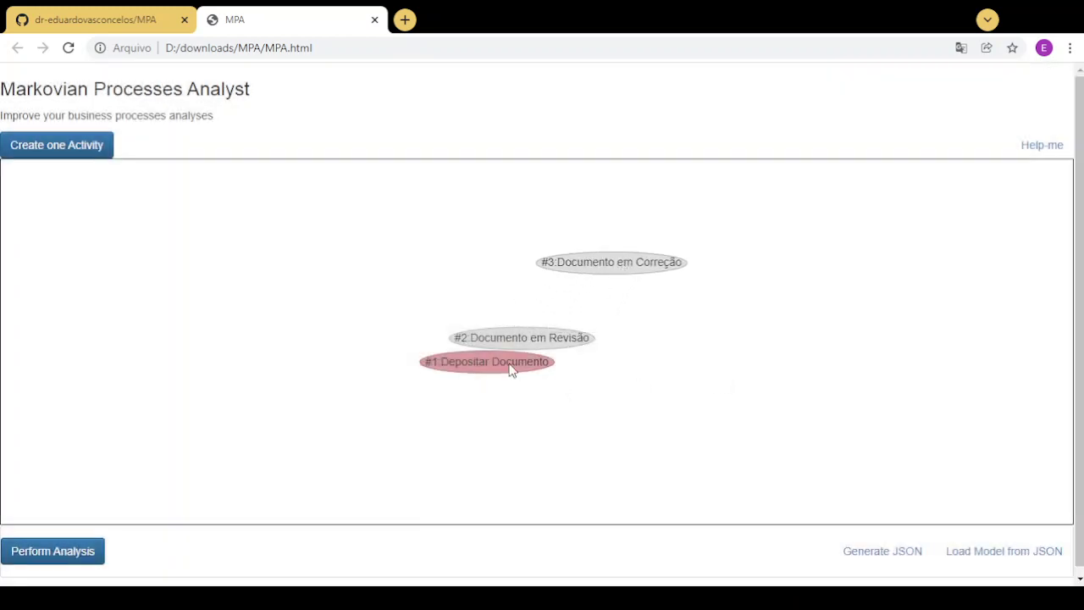
{"action": "left_click_drag", "start_coordinate": [509, 365], "coordinate": [460, 405]}
{"action": "left_click_drag", "start_coordinate": [511, 346], "coordinate": [488, 318]}
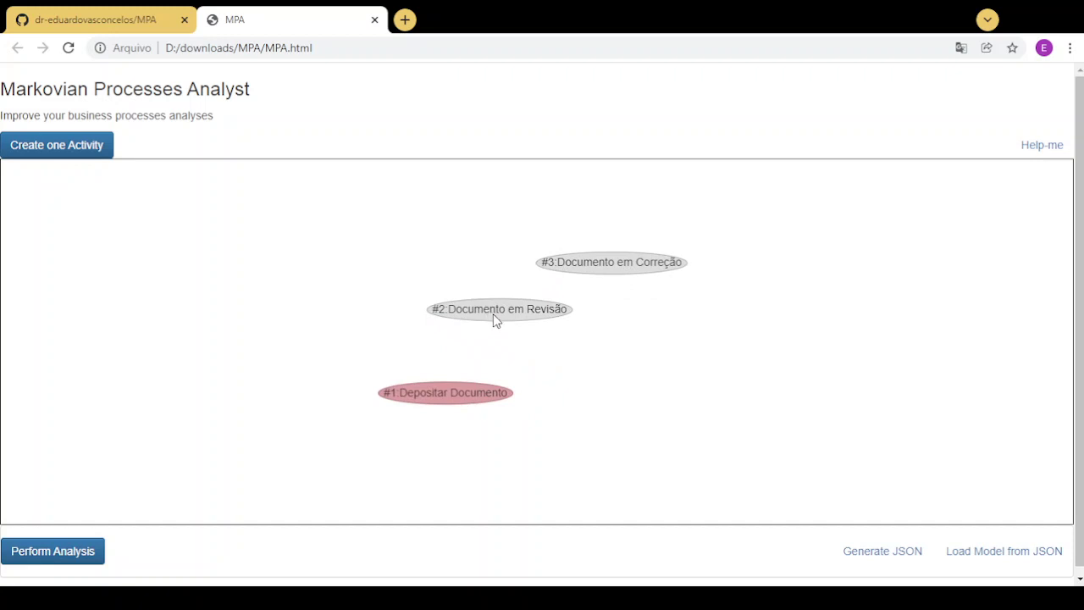
{"action": "left_click_drag", "start_coordinate": [591, 264], "coordinate": [652, 274]}
Create a fourth activity labelled Documento Aprovado
{"action": "double_click", "coordinate": [342, 222]}
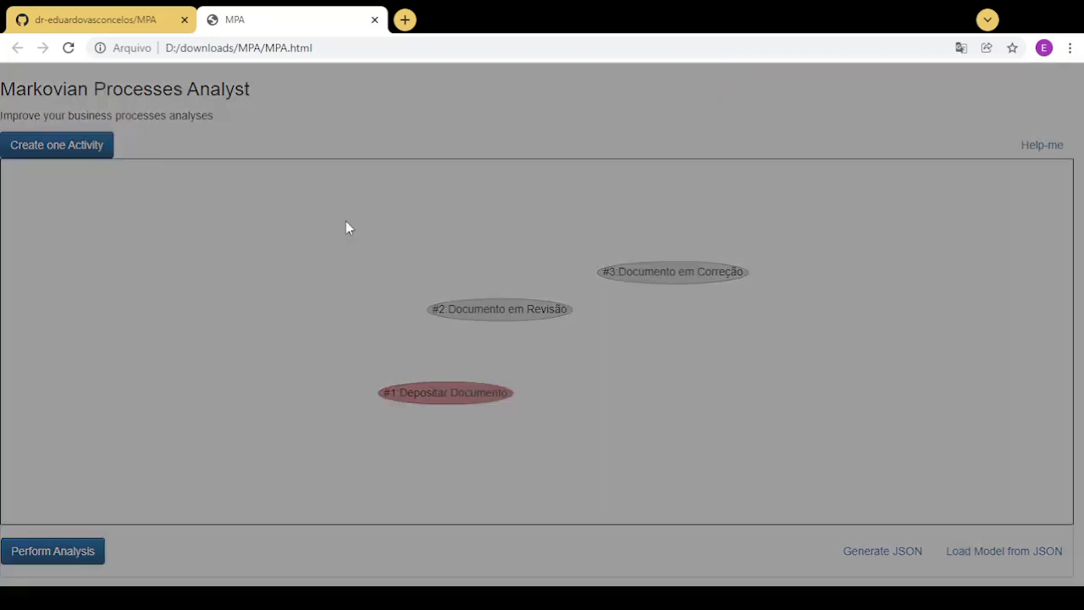
{"action": "left_click", "coordinate": [370, 173]}
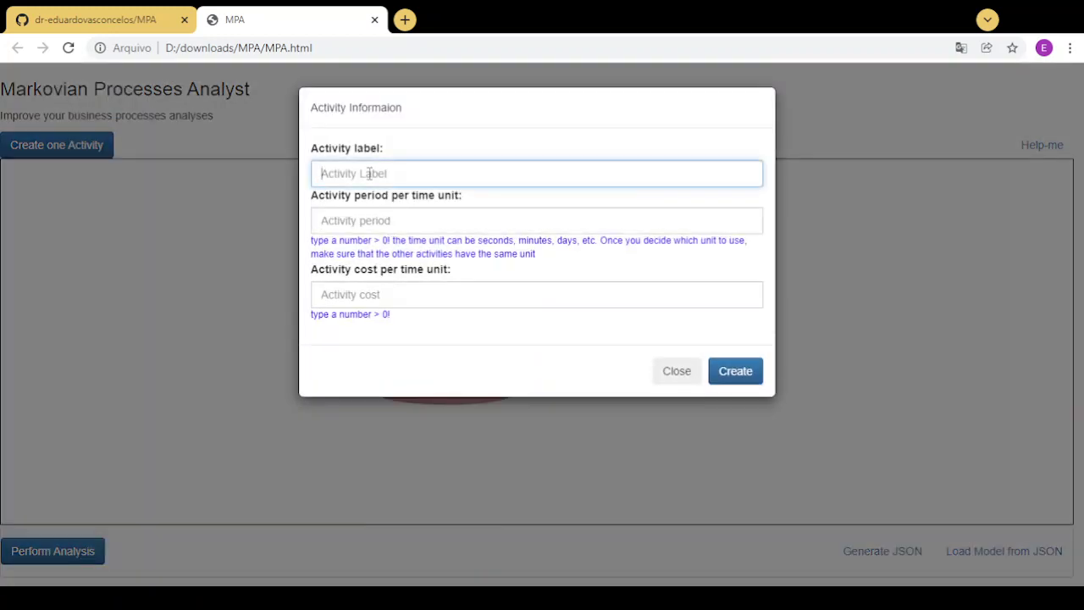
{"action": "type", "text": "Documento Aprovado"}
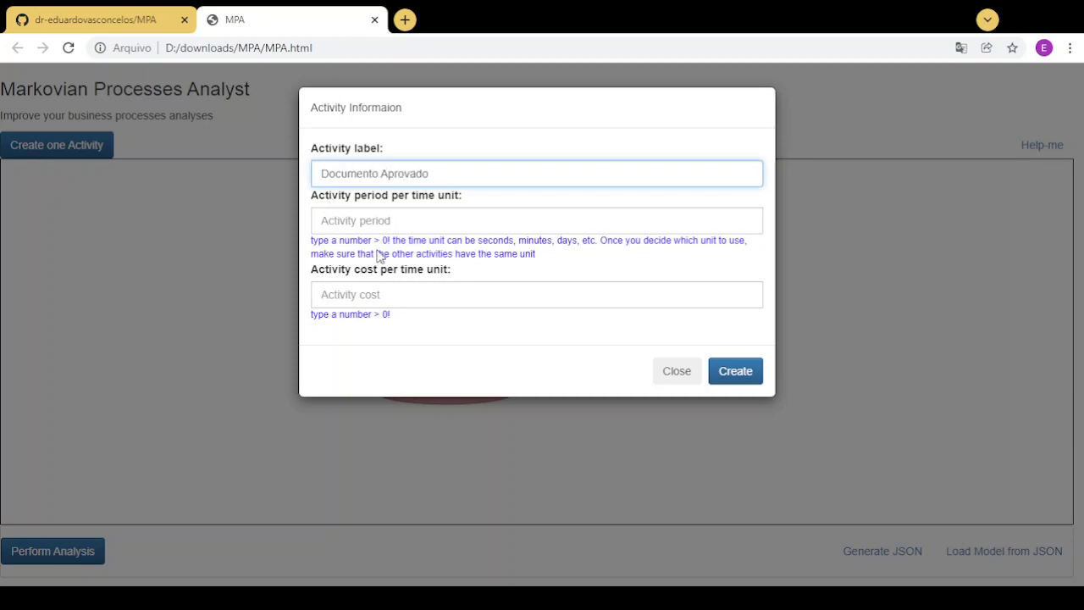
{"action": "left_click", "coordinate": [734, 371]}
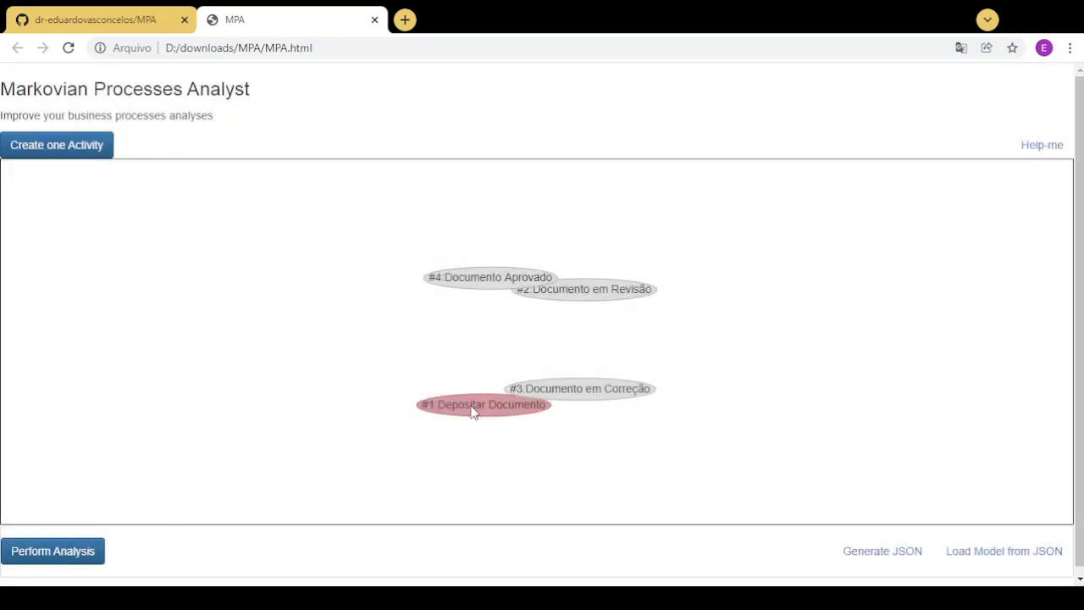
Insert a transition from Depositar Documento to Documento em Revisão with weight 1
{"action": "left_click_drag", "start_coordinate": [477, 416], "coordinate": [416, 392]}
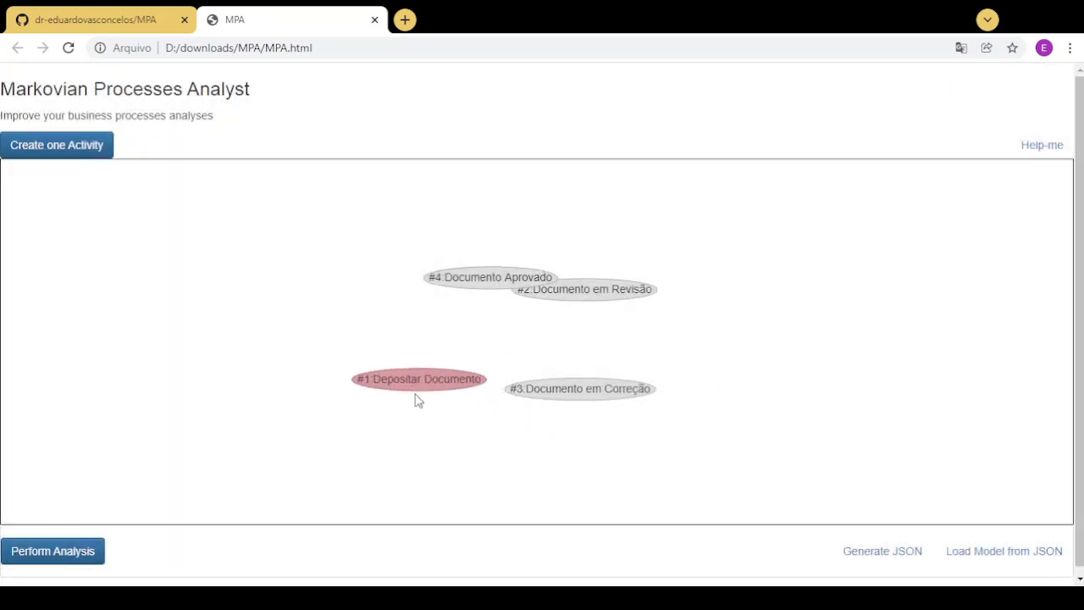
{"action": "left_click", "coordinate": [418, 381]}
{"action": "left_click", "coordinate": [376, 347]}
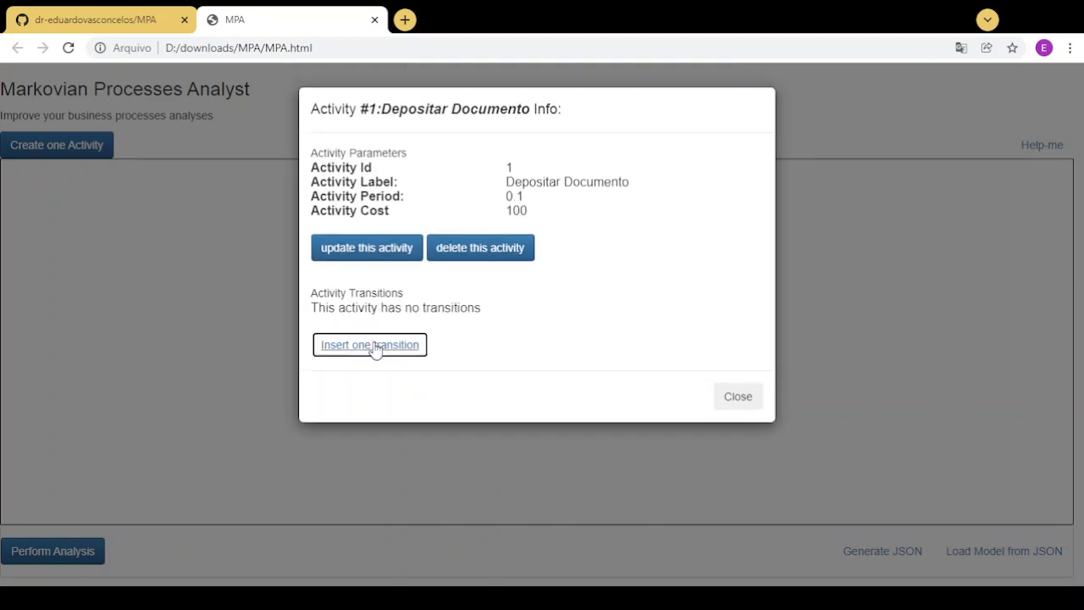
{"action": "left_click", "coordinate": [435, 174]}
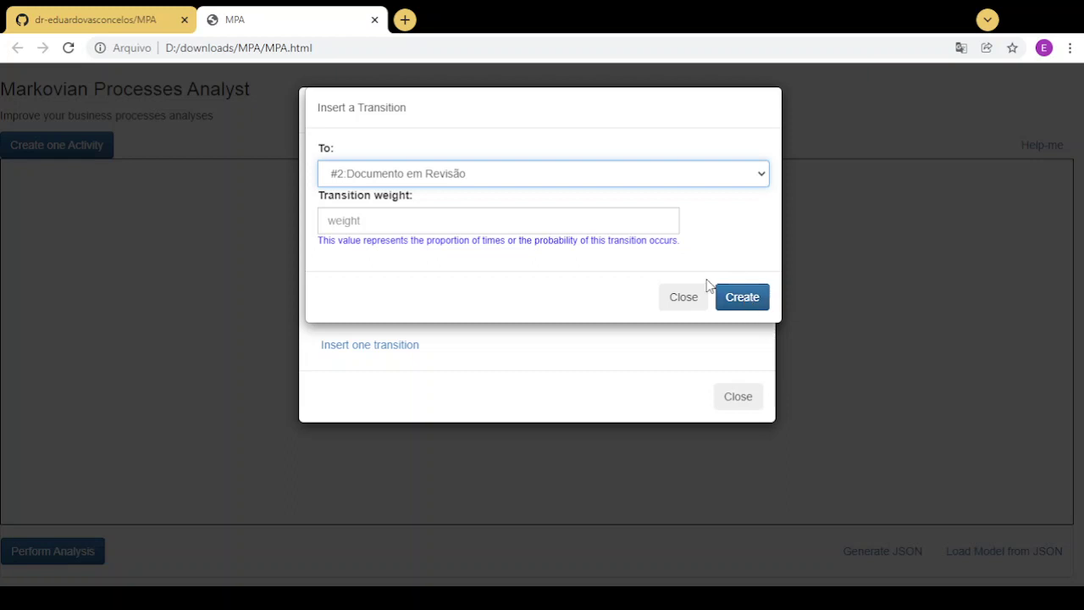
{"action": "left_click", "coordinate": [742, 298]}
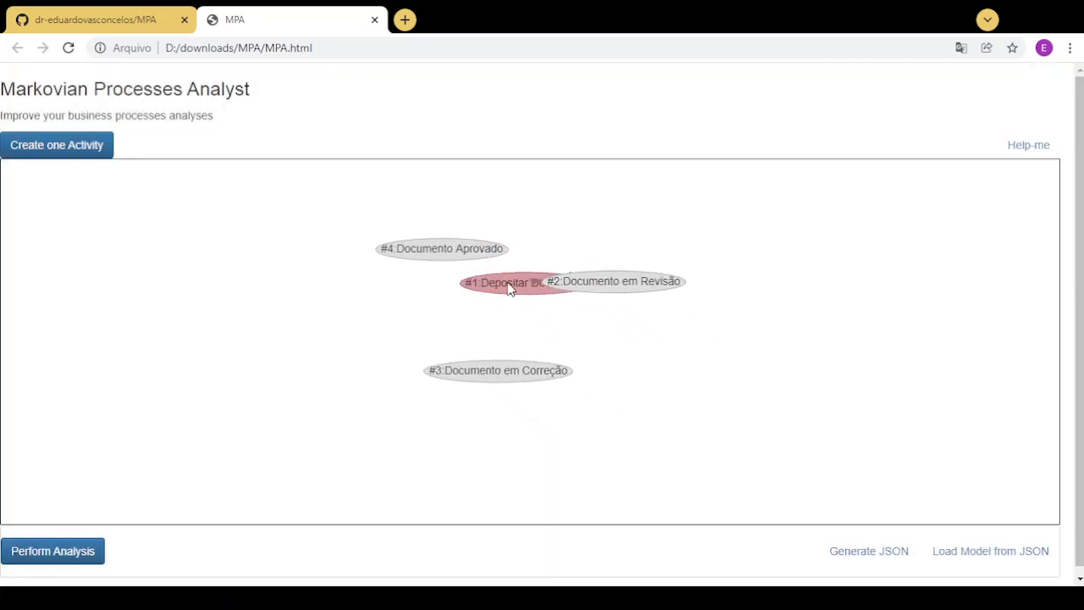
Rearrange the activities so they no longer overlap, moving Documento em Correção clear of Documento em Revisão
{"action": "left_click_drag", "start_coordinate": [508, 288], "coordinate": [394, 310]}
{"action": "left_click_drag", "start_coordinate": [559, 266], "coordinate": [339, 297]}
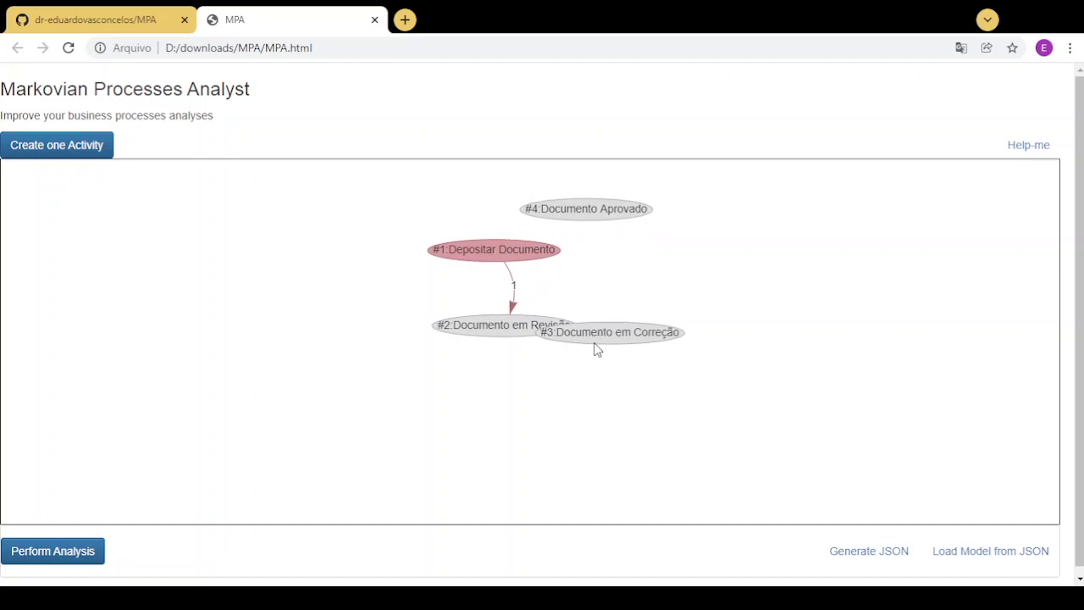
{"action": "left_click_drag", "start_coordinate": [627, 331], "coordinate": [676, 284]}
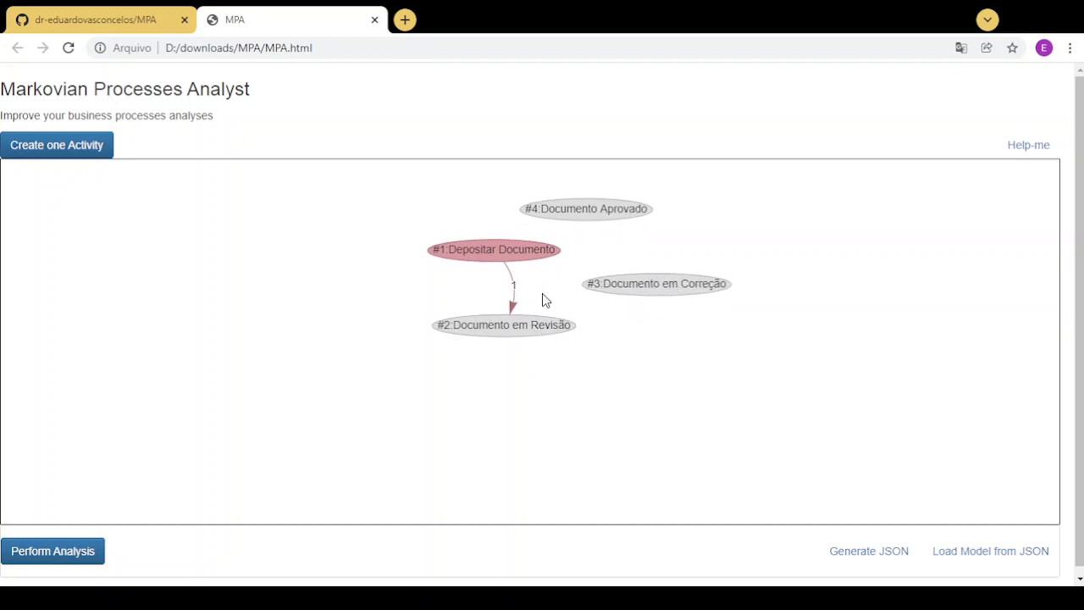
Insert a transition from Documento em Revisão to Documento em Correção with weight 3
{"action": "left_click", "coordinate": [500, 335]}
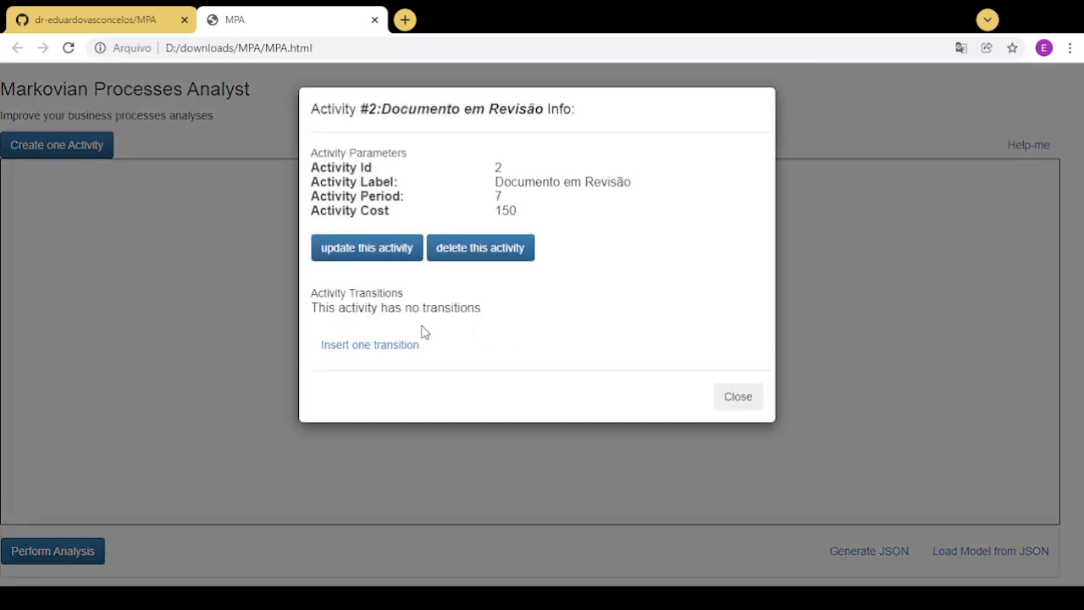
{"action": "left_click", "coordinate": [397, 351]}
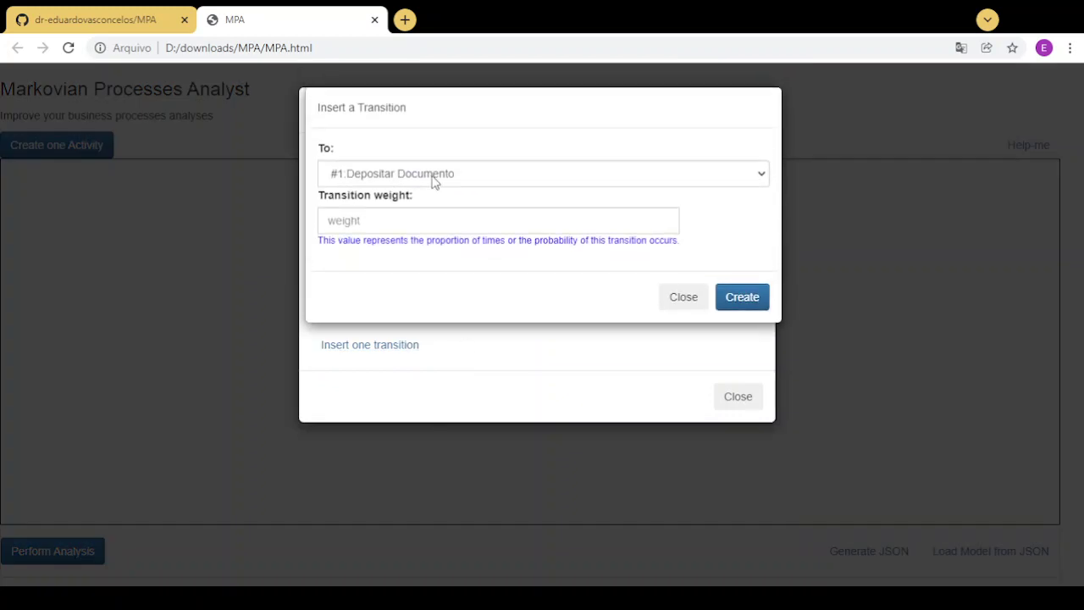
{"action": "left_click", "coordinate": [438, 174]}
{"action": "left_click", "coordinate": [402, 223]}
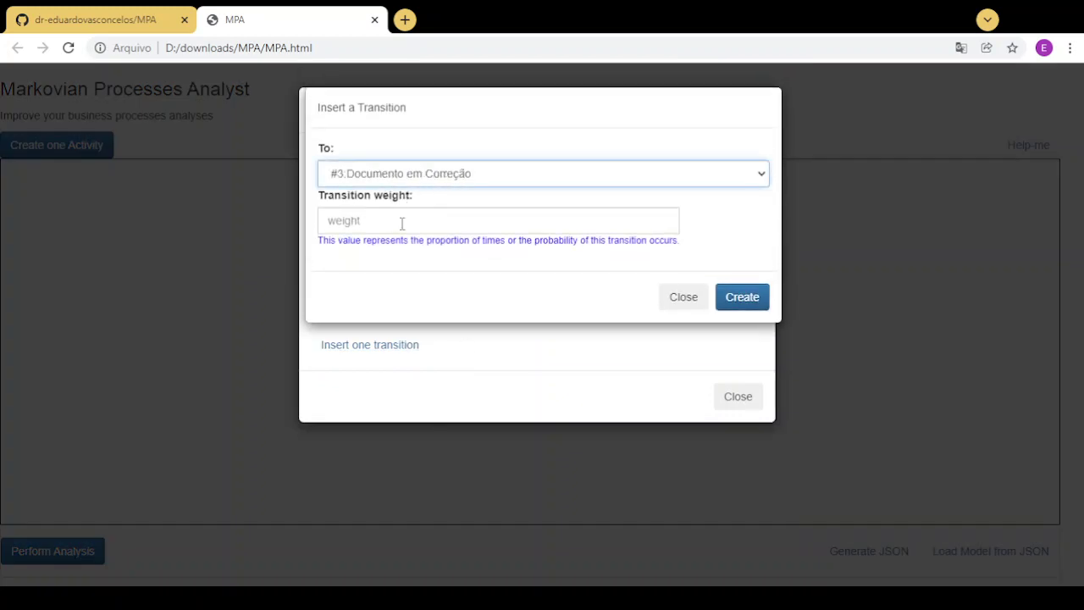
{"action": "left_click", "coordinate": [402, 223]}
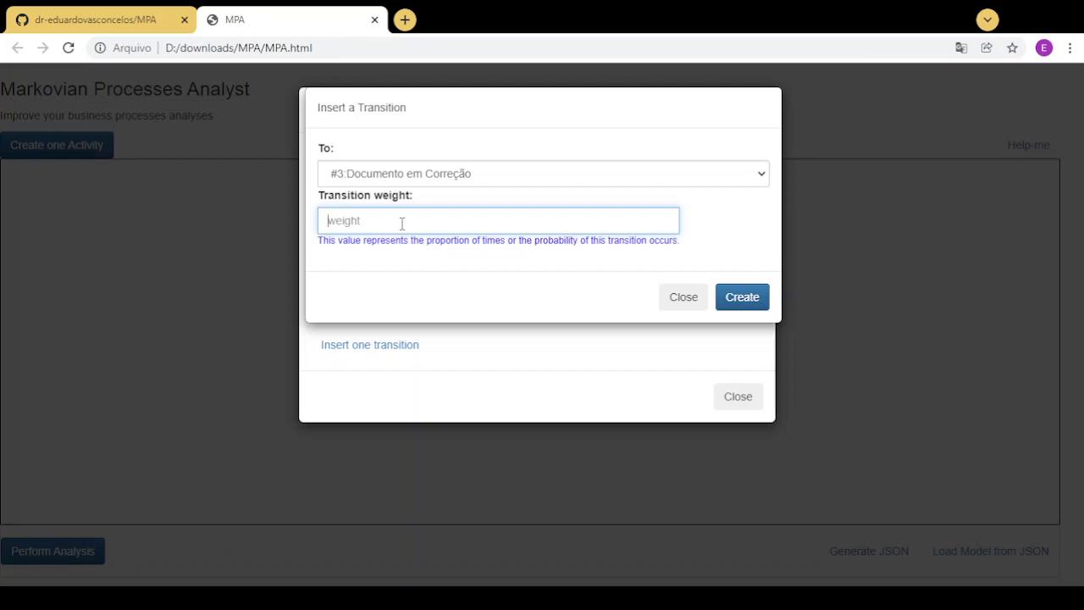
{"action": "type", "text": "3"}
{"action": "left_click", "coordinate": [738, 296]}
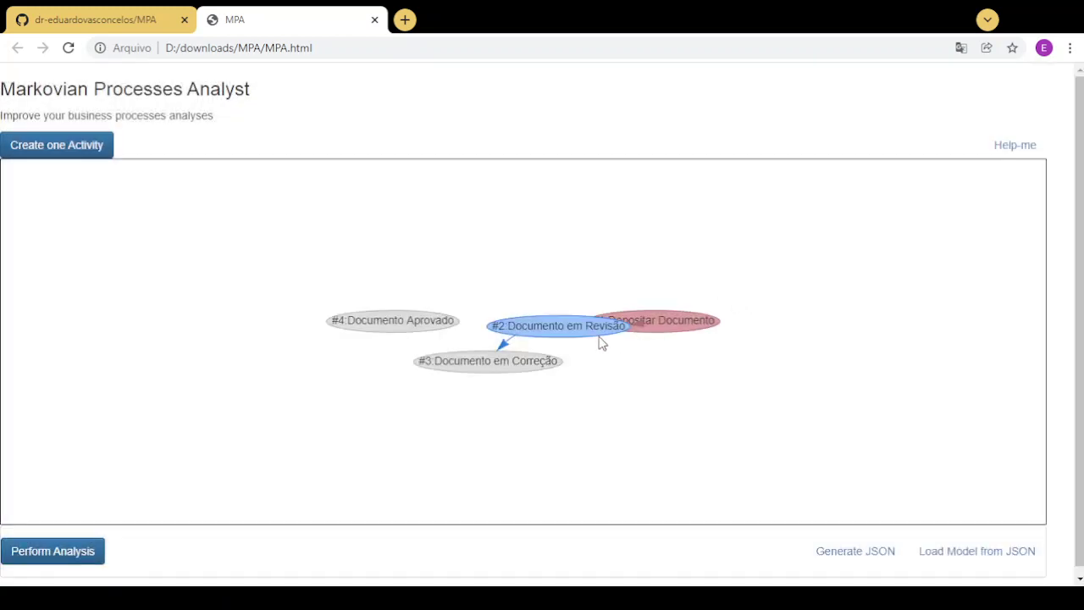
Move Depositar Documento clear of Documento em Revisão and update the weight of the Revisão to Correção transition to 7
{"action": "left_click_drag", "start_coordinate": [694, 323], "coordinate": [585, 251]}
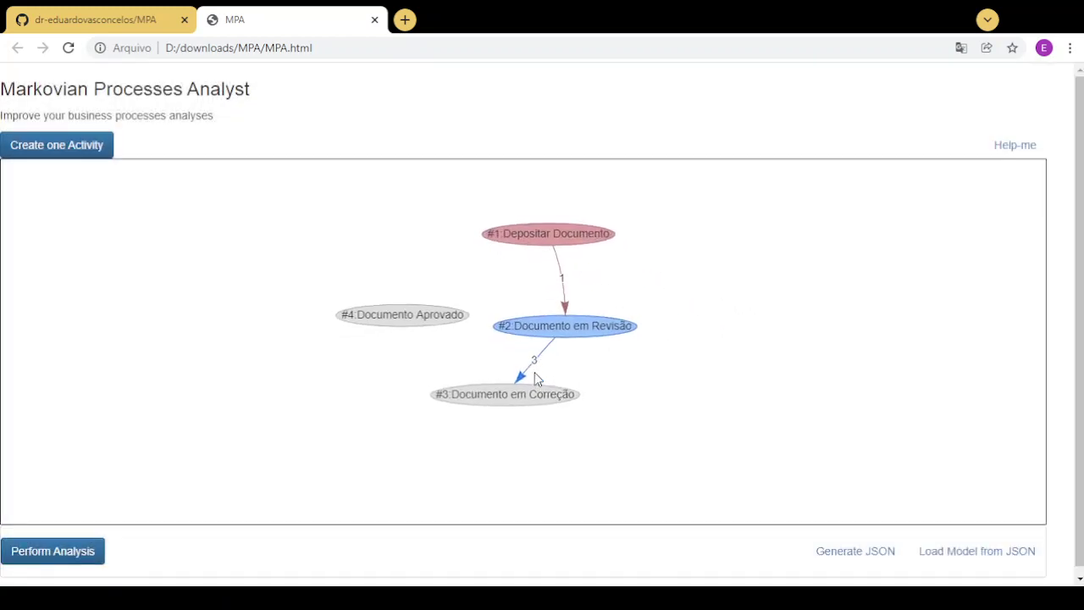
{"action": "left_click", "coordinate": [542, 362]}
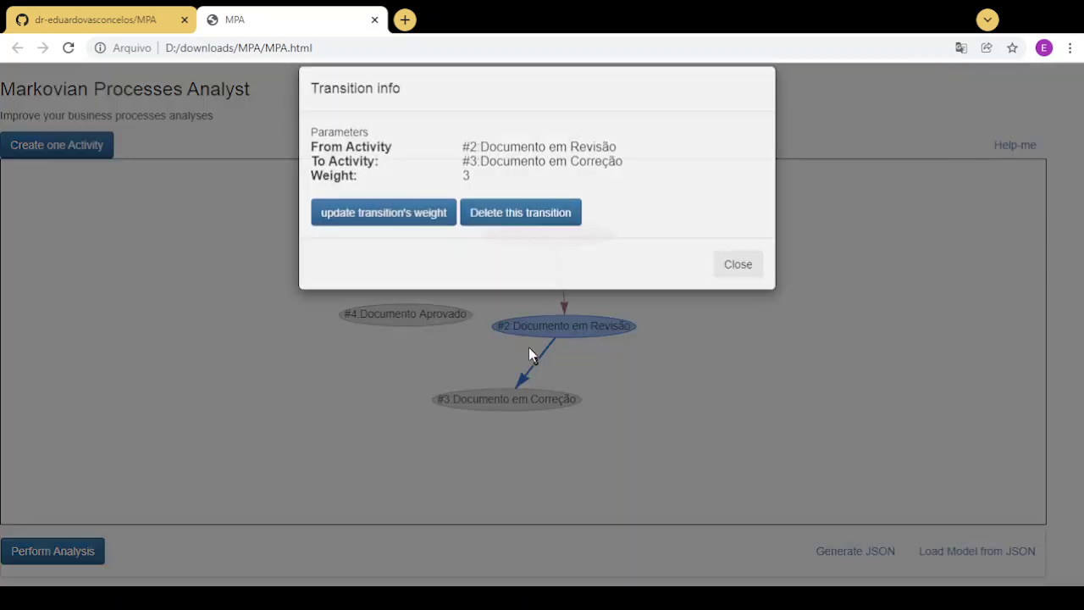
{"action": "left_click", "coordinate": [377, 235]}
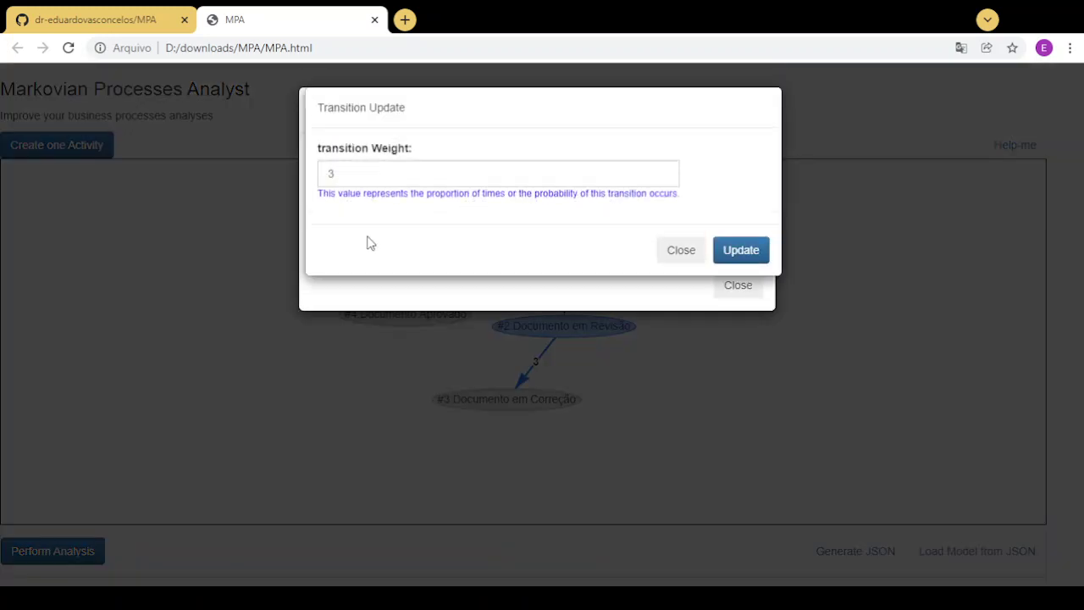
{"action": "double_click", "coordinate": [356, 170]}
{"action": "key", "text": "BackSpace"}
{"action": "type", "text": "7"}
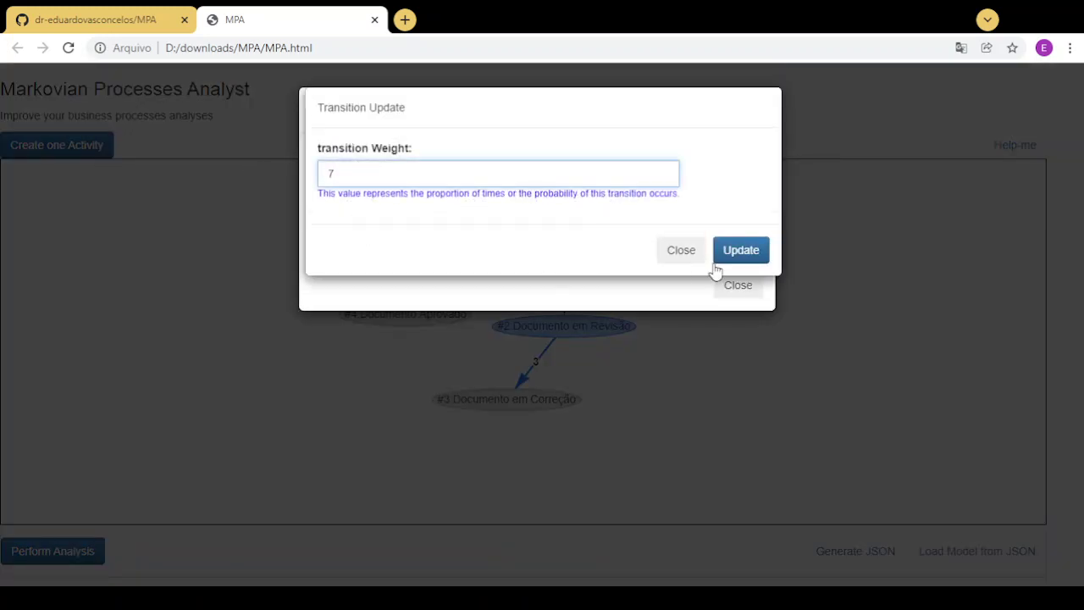
{"action": "left_click", "coordinate": [750, 250]}
{"action": "left_click", "coordinate": [614, 135]}
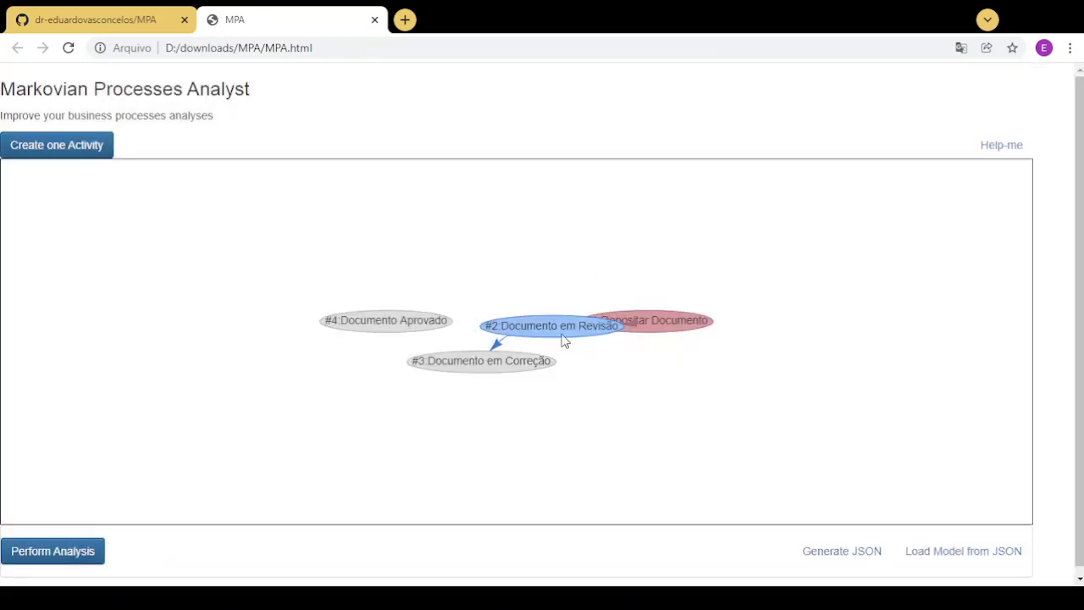
Spread out the overlapping activities and insert a transition from Documento em Correção back to Documento em Revisão with weight 1
{"action": "left_click_drag", "start_coordinate": [618, 285], "coordinate": [618, 402]}
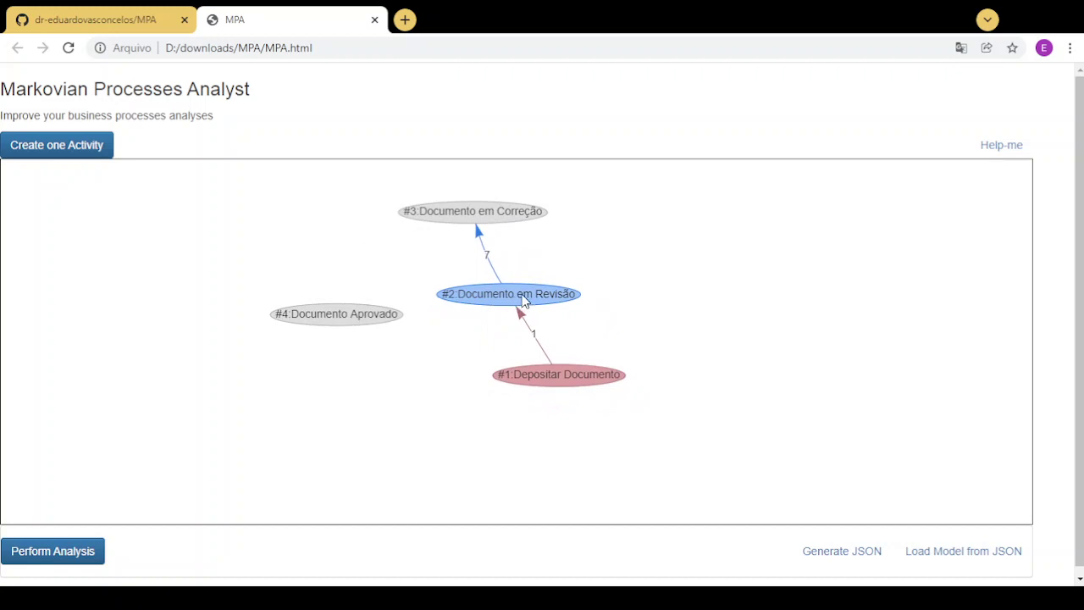
{"action": "left_click_drag", "start_coordinate": [515, 304], "coordinate": [545, 296]}
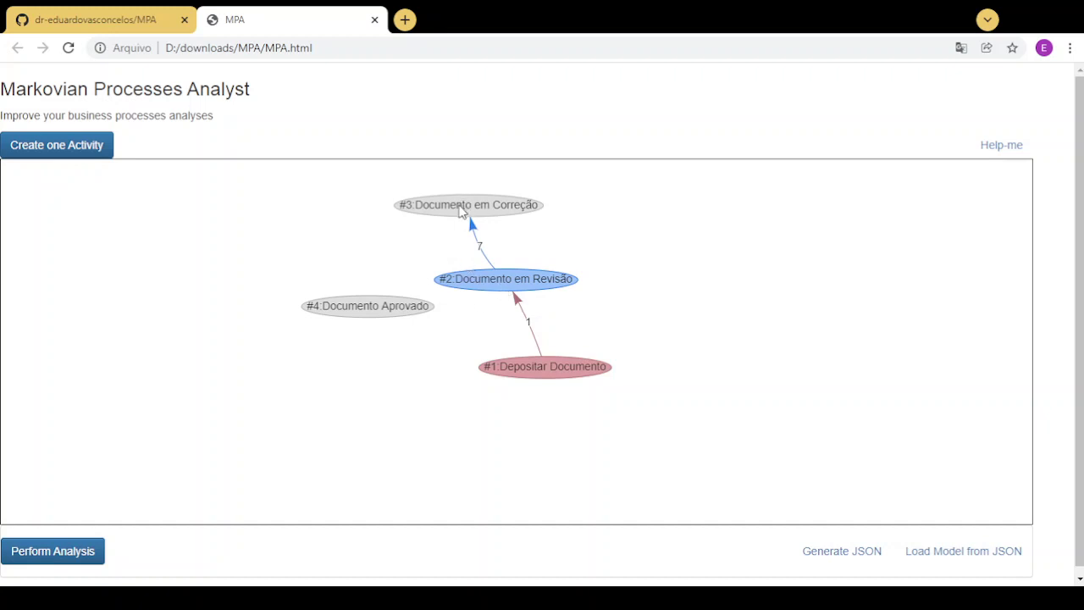
{"action": "double_click", "coordinate": [484, 205]}
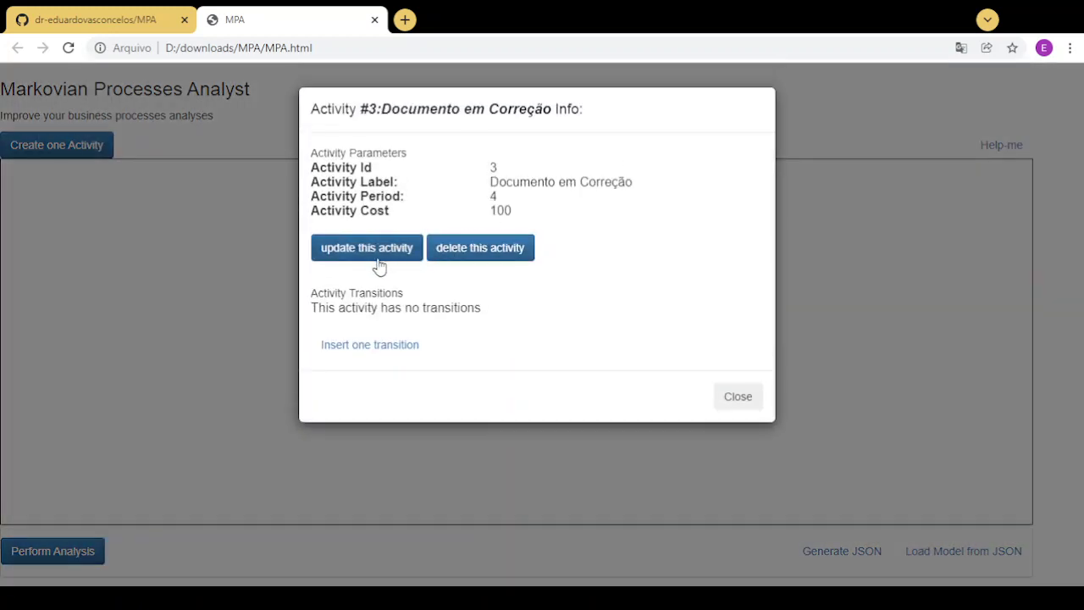
{"action": "left_click", "coordinate": [370, 347]}
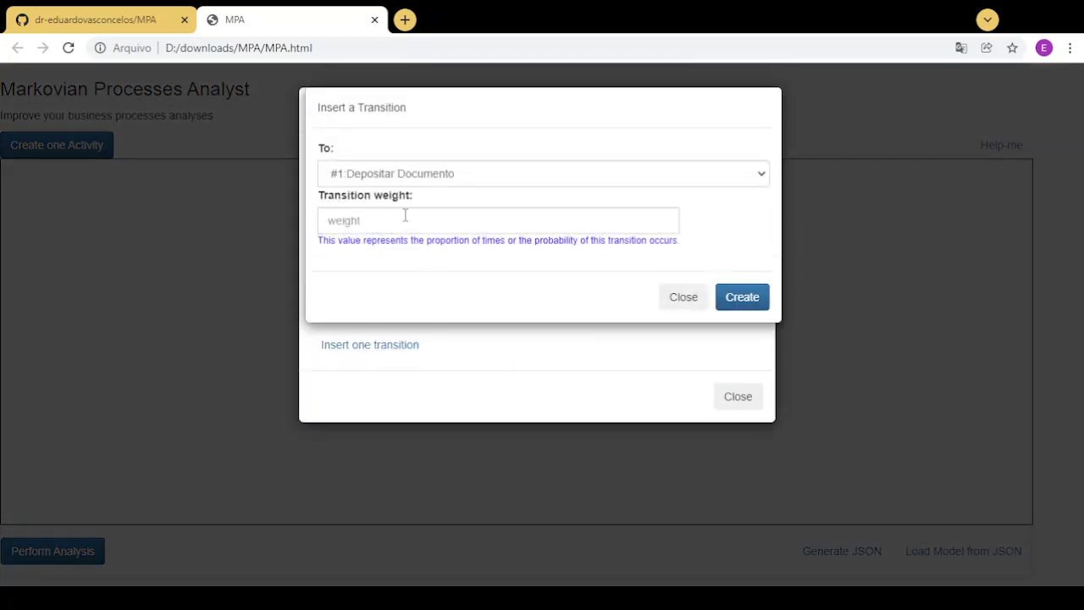
{"action": "left_click", "coordinate": [459, 179]}
{"action": "left_click", "coordinate": [416, 210]}
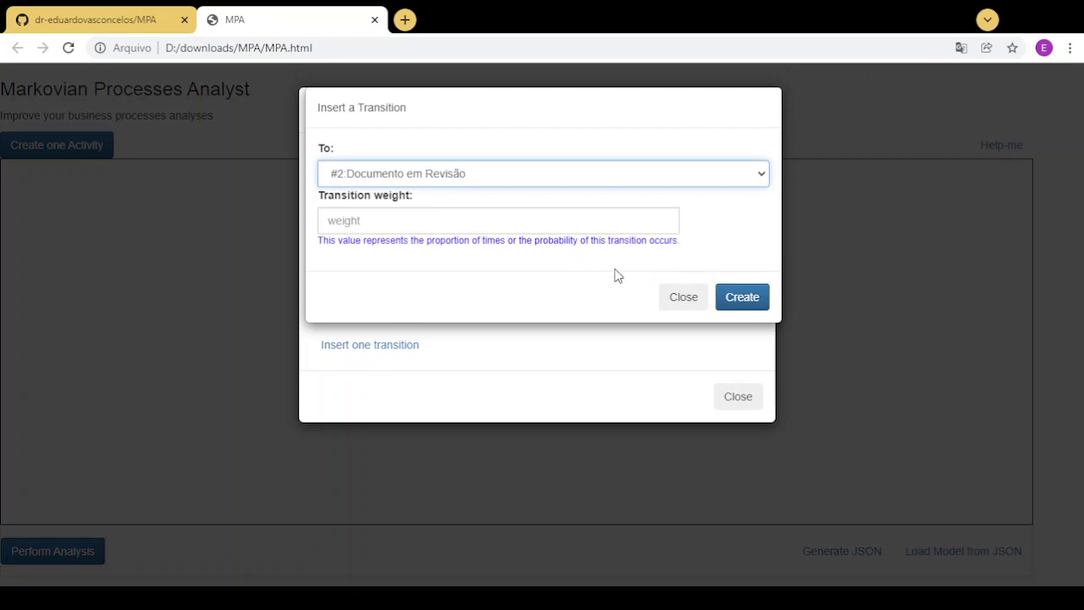
{"action": "left_click", "coordinate": [739, 302]}
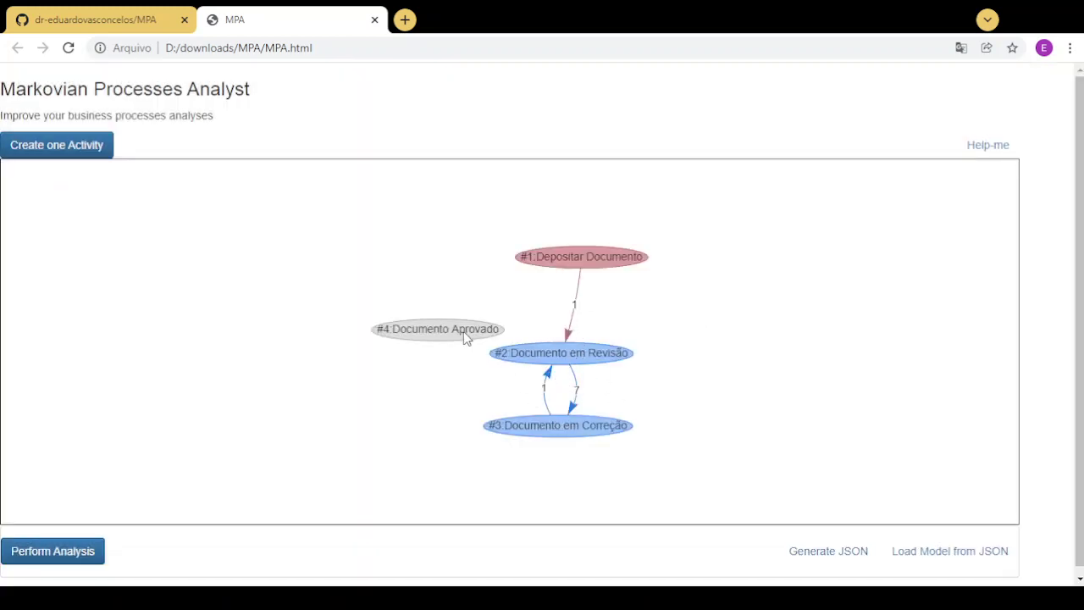
Move Documento Aprovado away from Documento em Revisão and insert a transition from Revisão to Aprovado with weight 3
{"action": "left_click_drag", "start_coordinate": [435, 339], "coordinate": [403, 333]}
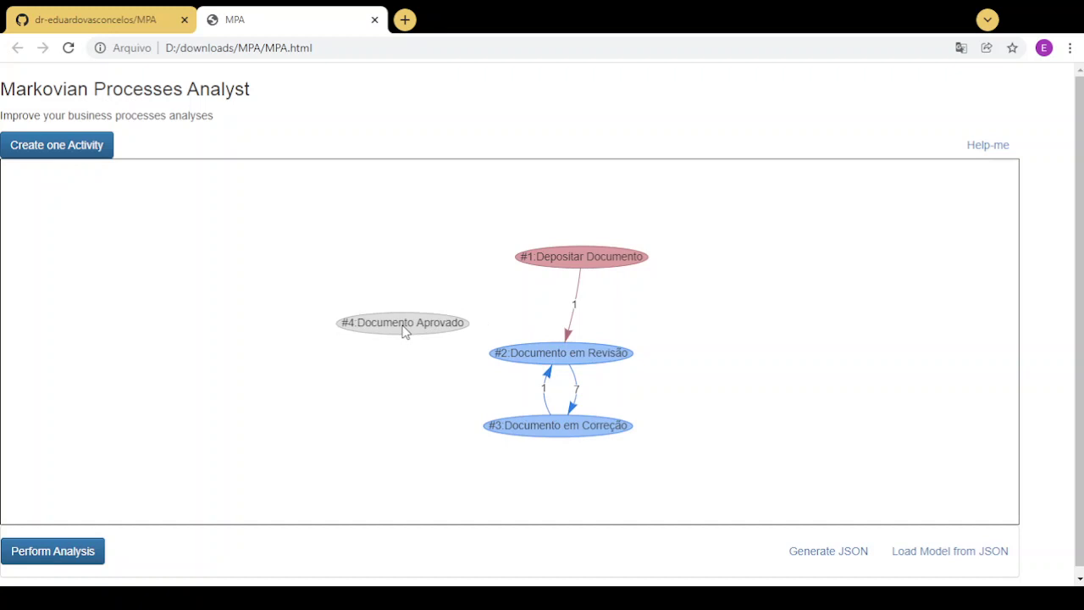
{"action": "double_click", "coordinate": [547, 359]}
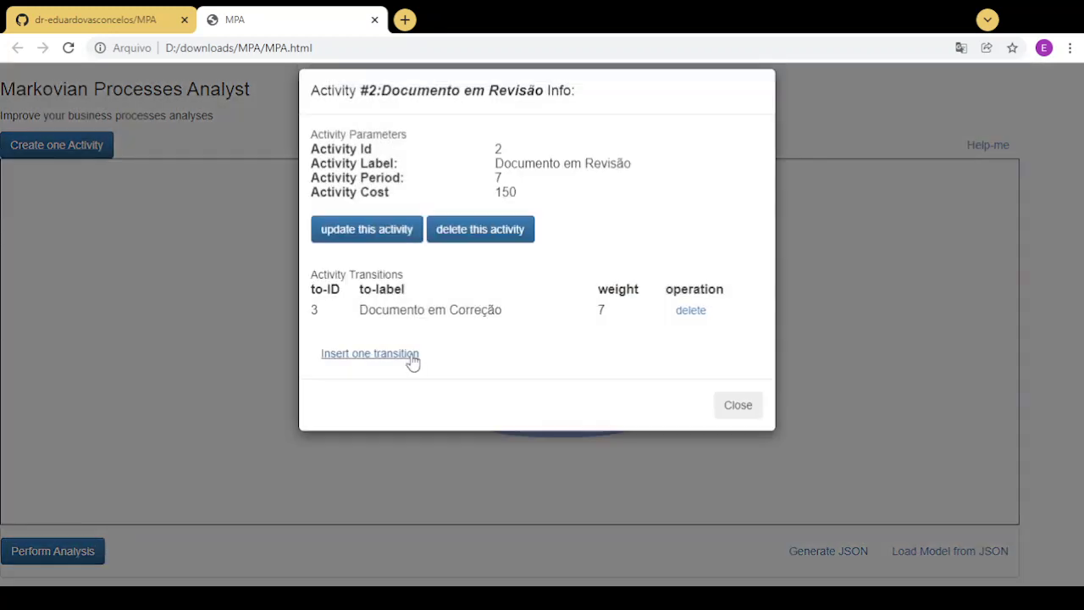
{"action": "left_click", "coordinate": [389, 374]}
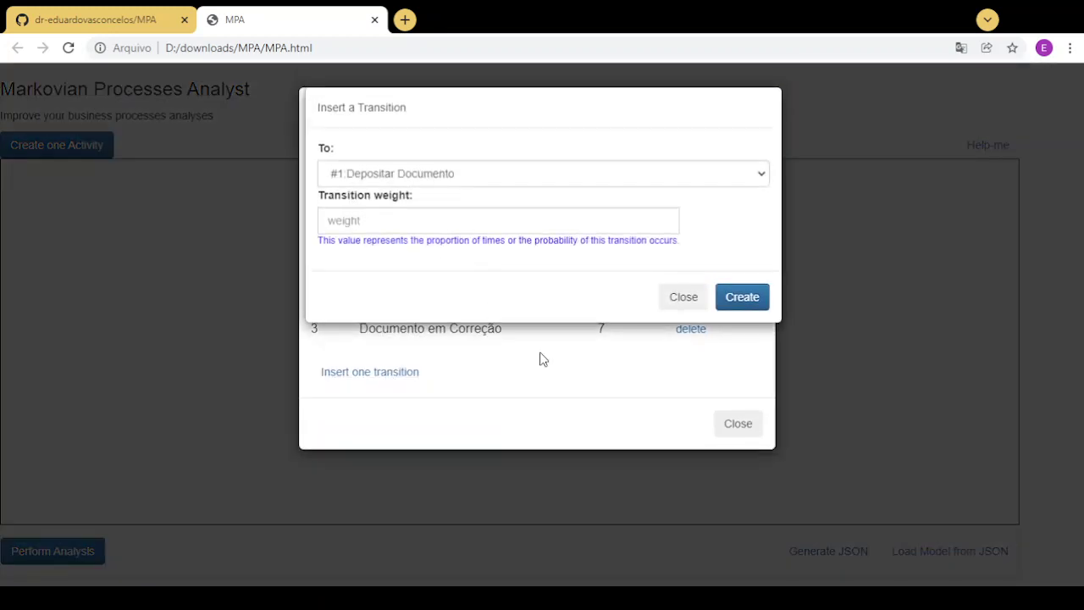
{"action": "left_click", "coordinate": [412, 169]}
{"action": "left_click", "coordinate": [408, 208]}
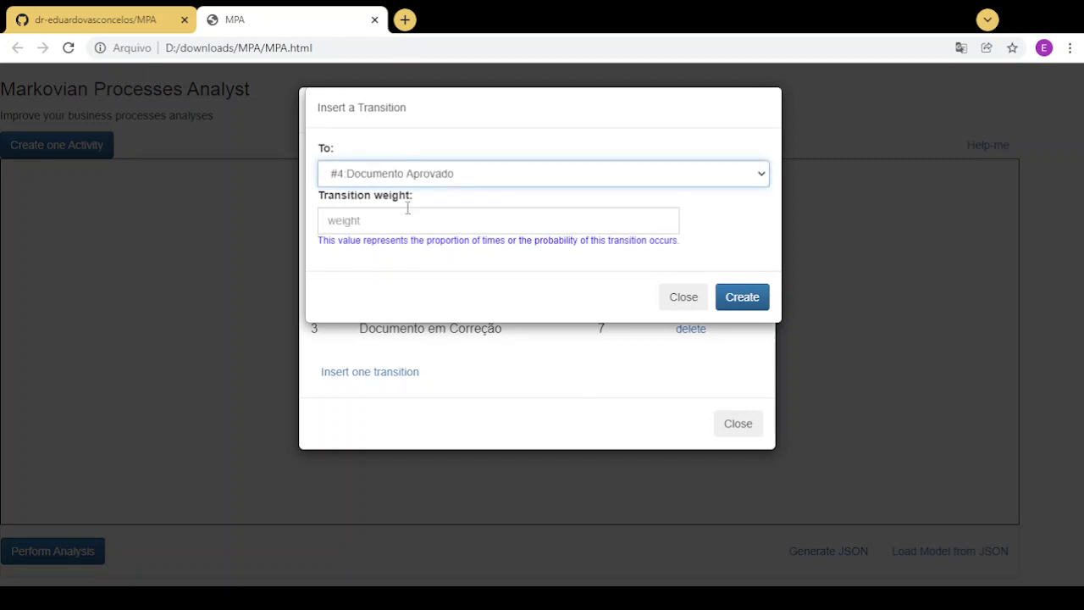
{"action": "left_click", "coordinate": [398, 222]}
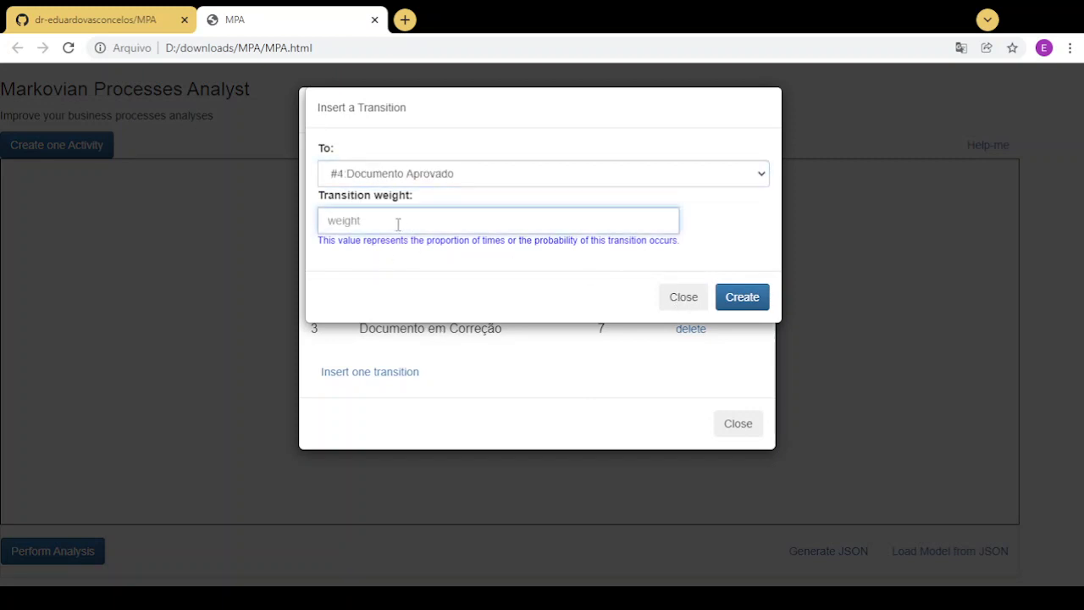
{"action": "type", "text": "3"}
{"action": "left_click", "coordinate": [742, 300]}
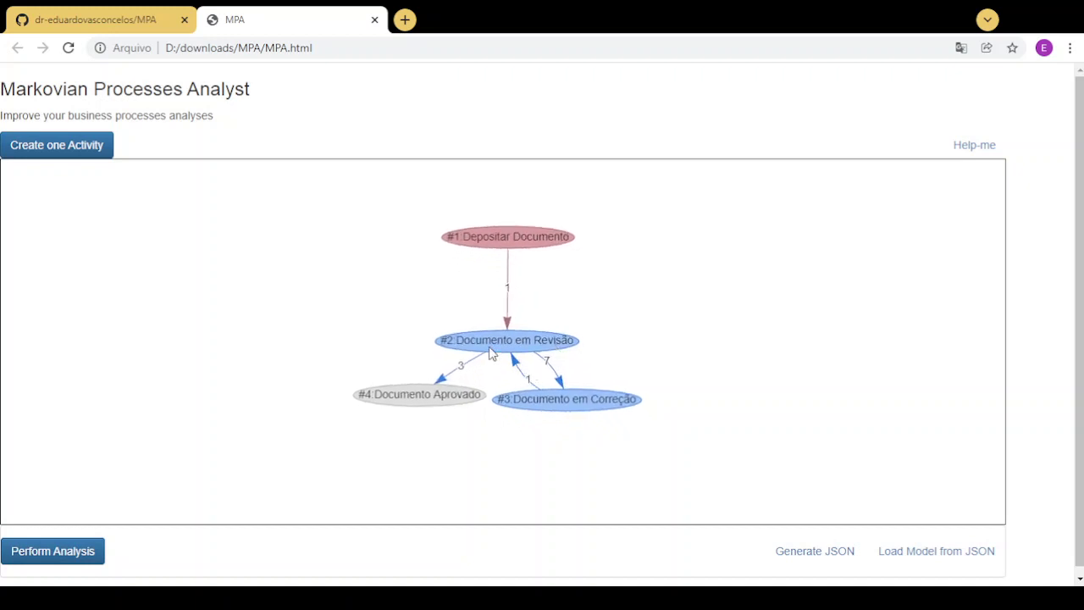
Rearrange the diagram so Documento Aprovado sits above and clear of Documento em Revisão
{"action": "left_click", "coordinate": [489, 347]}
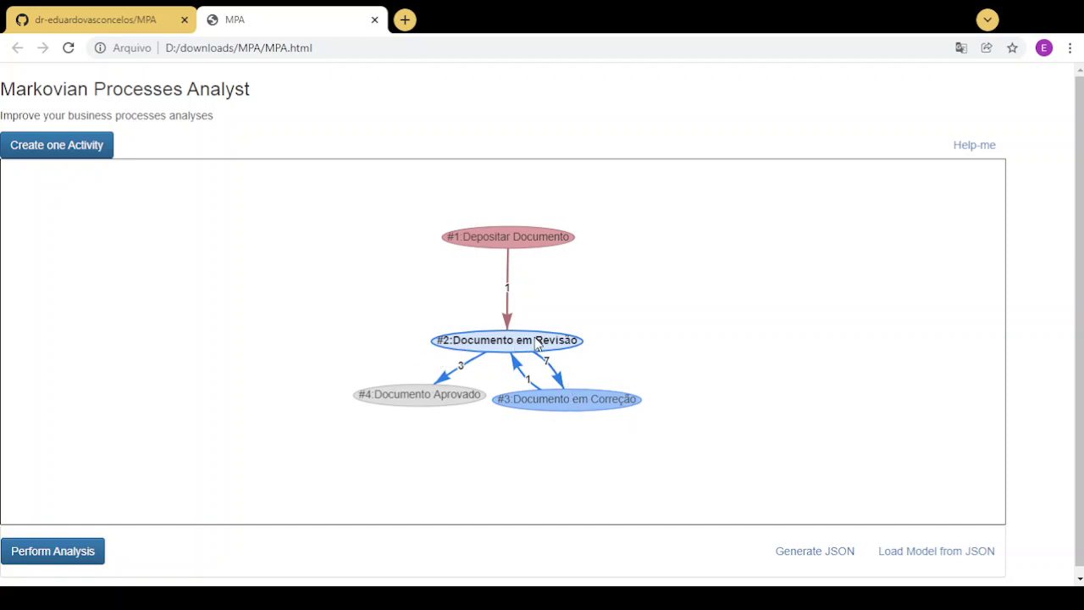
{"action": "left_click_drag", "start_coordinate": [401, 405], "coordinate": [314, 382]}
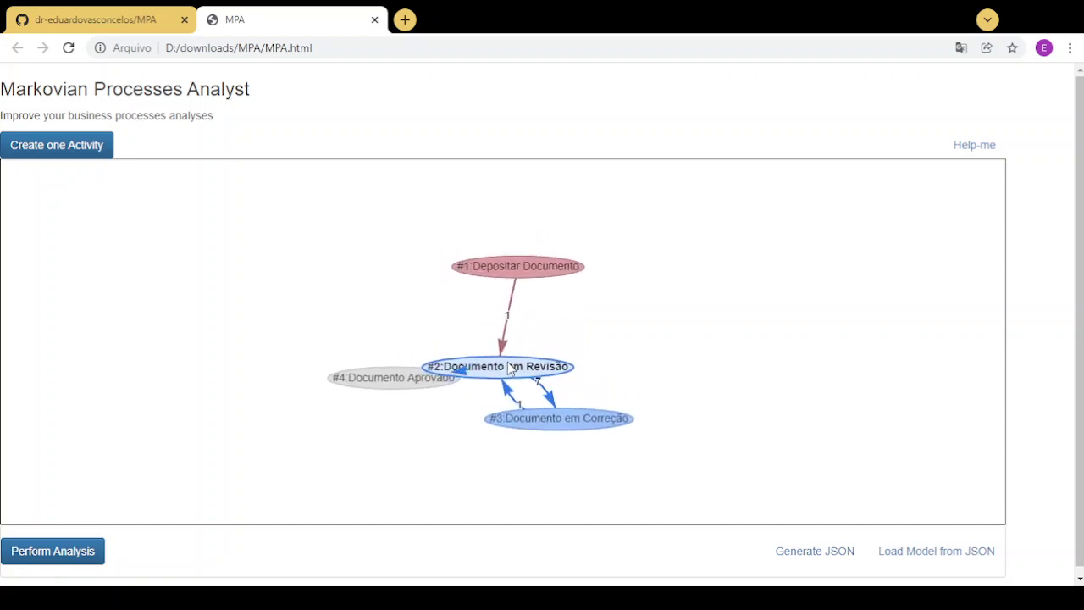
{"action": "left_click_drag", "start_coordinate": [442, 355], "coordinate": [460, 312]}
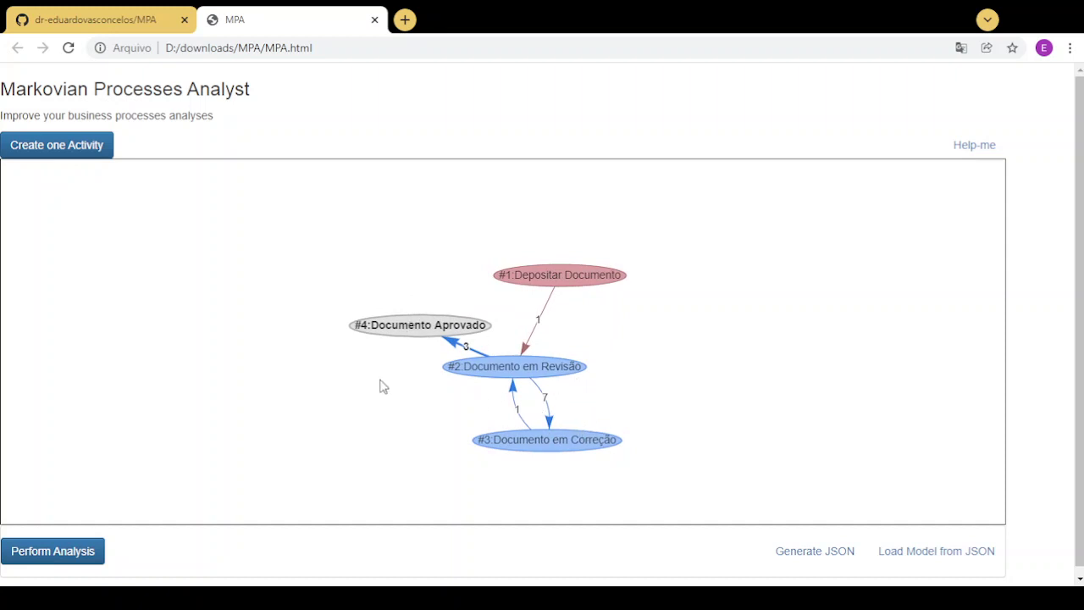
Perform the analysis of the process and examine its mean time to finish and process cost
{"action": "left_click", "coordinate": [75, 556]}
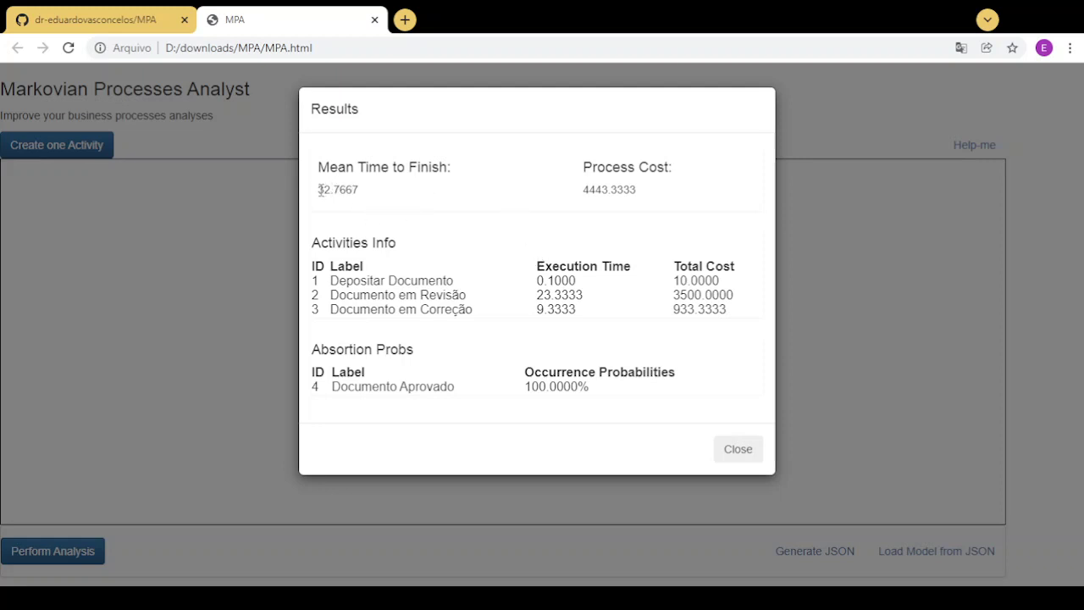
{"action": "left_click_drag", "start_coordinate": [320, 190], "coordinate": [358, 189]}
{"action": "left_click", "coordinate": [358, 188]}
{"action": "left_click_drag", "start_coordinate": [585, 189], "coordinate": [605, 190]}
{"action": "left_click", "coordinate": [620, 186]}
Examine the execution time and total cost of each activity in the analysis results
{"action": "left_click_drag", "start_coordinate": [331, 282], "coordinate": [652, 306]}
{"action": "left_click", "coordinate": [644, 298]}
{"action": "left_click_drag", "start_coordinate": [367, 282], "coordinate": [596, 288]}
{"action": "left_click", "coordinate": [605, 283]}
{"action": "left_click_drag", "start_coordinate": [537, 293], "coordinate": [581, 296]}
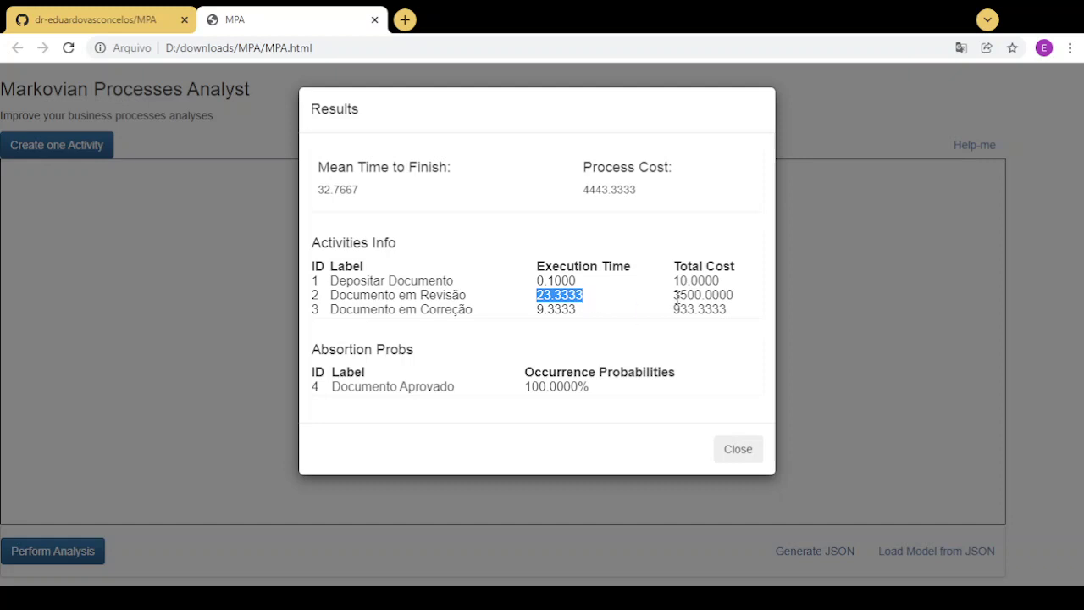
{"action": "left_click_drag", "start_coordinate": [676, 296], "coordinate": [716, 331]}
Check the absorption probability of Documento Aprovado and close the results
{"action": "left_click", "coordinate": [545, 388]}
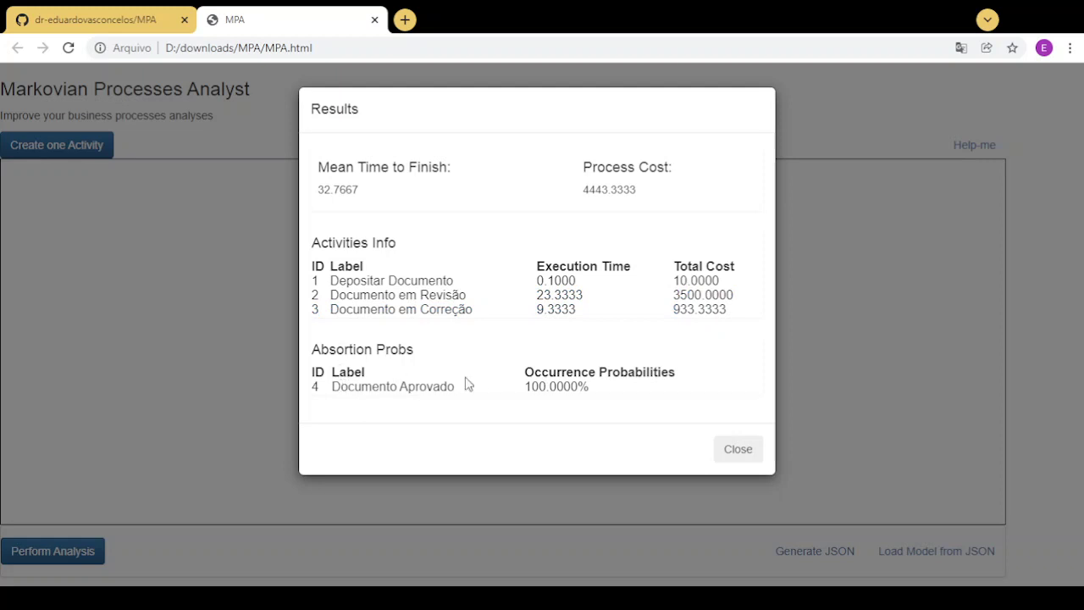
{"action": "left_click_drag", "start_coordinate": [340, 386], "coordinate": [612, 386]}
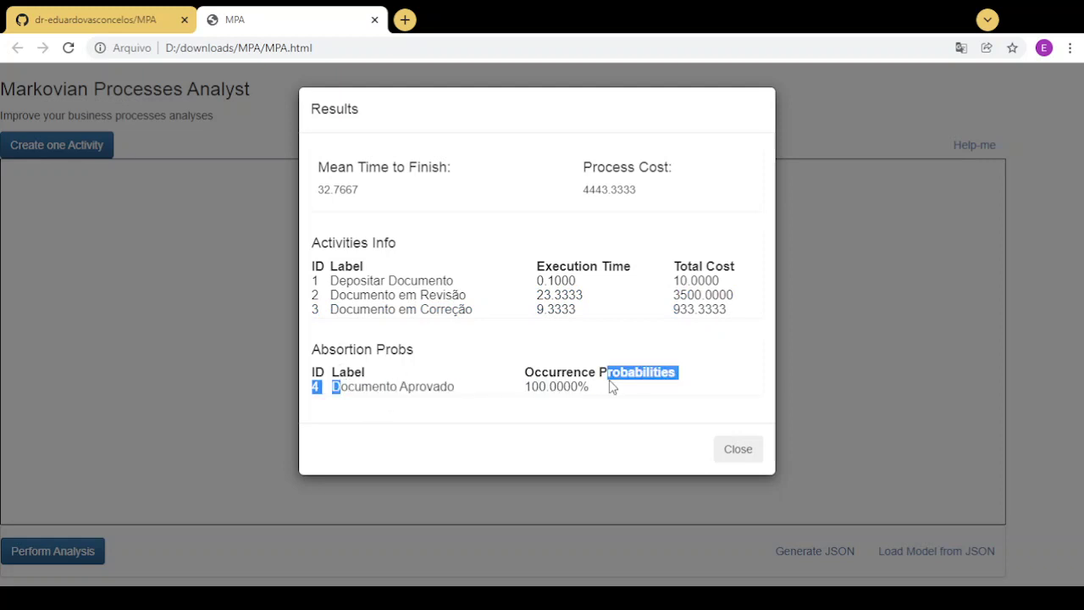
{"action": "left_click", "coordinate": [735, 449]}
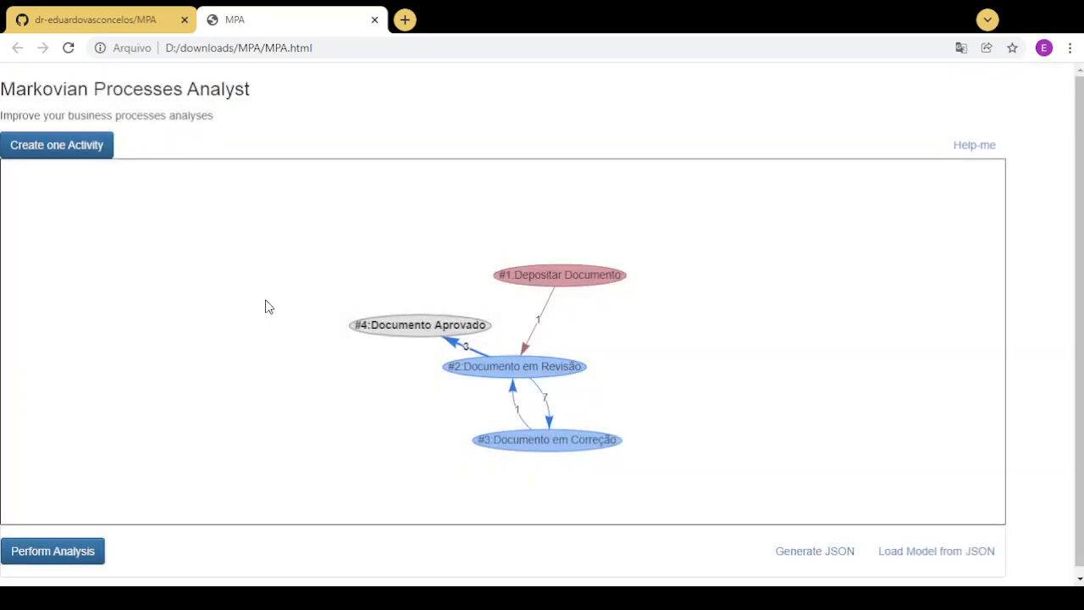
Create a fifth activity labelled Documento Rejeitado, leaving its period and cost empty
{"action": "left_click", "coordinate": [632, 347]}
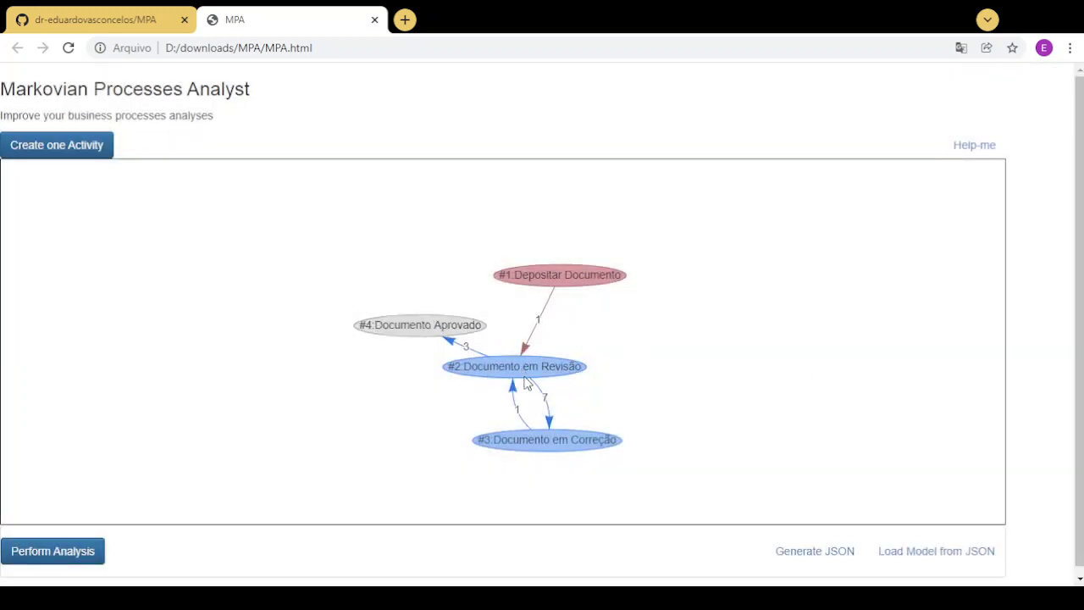
{"action": "double_click", "coordinate": [654, 327]}
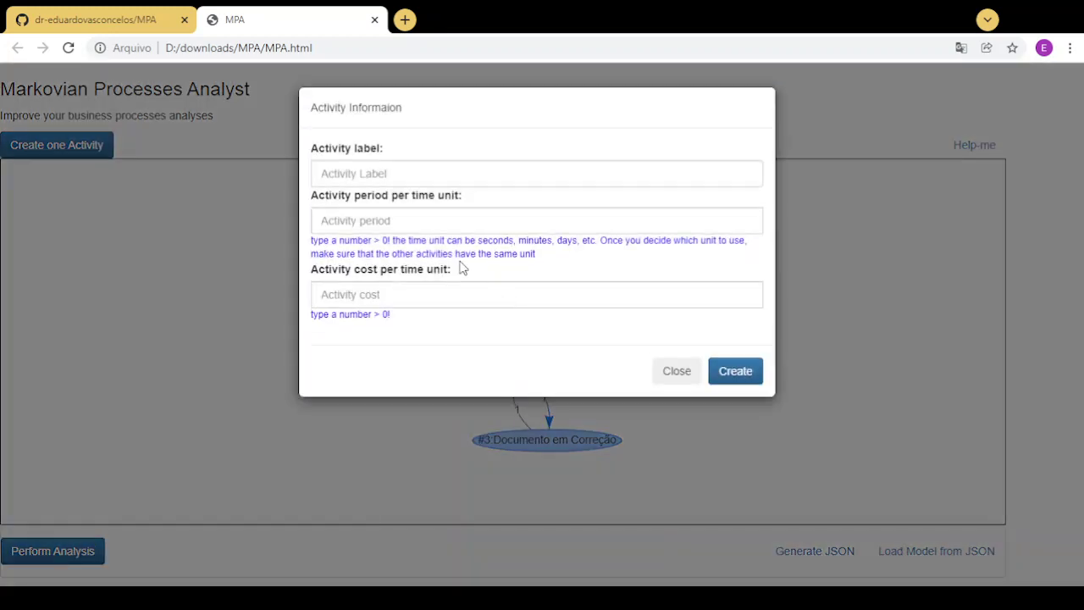
{"action": "left_click", "coordinate": [358, 173]}
{"action": "type", "text": "Documento Rejeitado"}
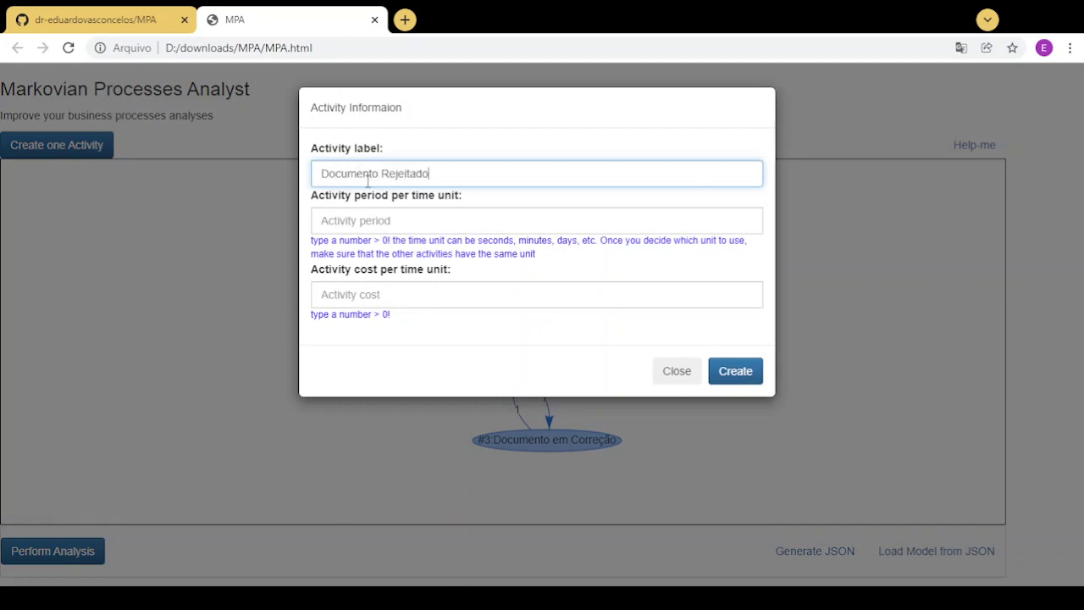
{"action": "left_click", "coordinate": [738, 375]}
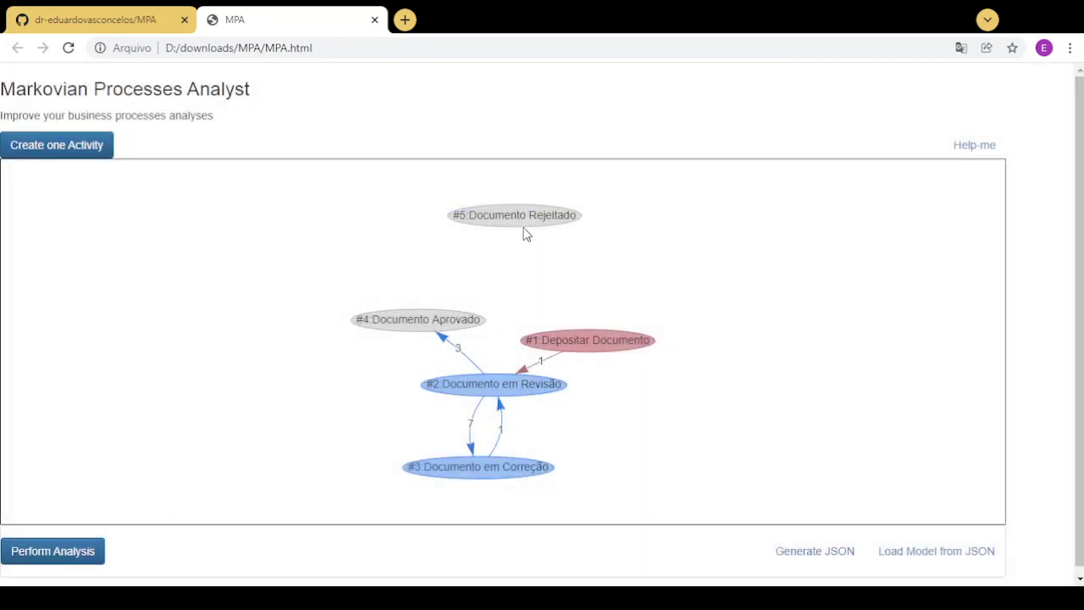
Insert a transition from Documento em Revisão to Documento Rejeitado with a weight of 0.001
{"action": "left_click", "coordinate": [492, 390]}
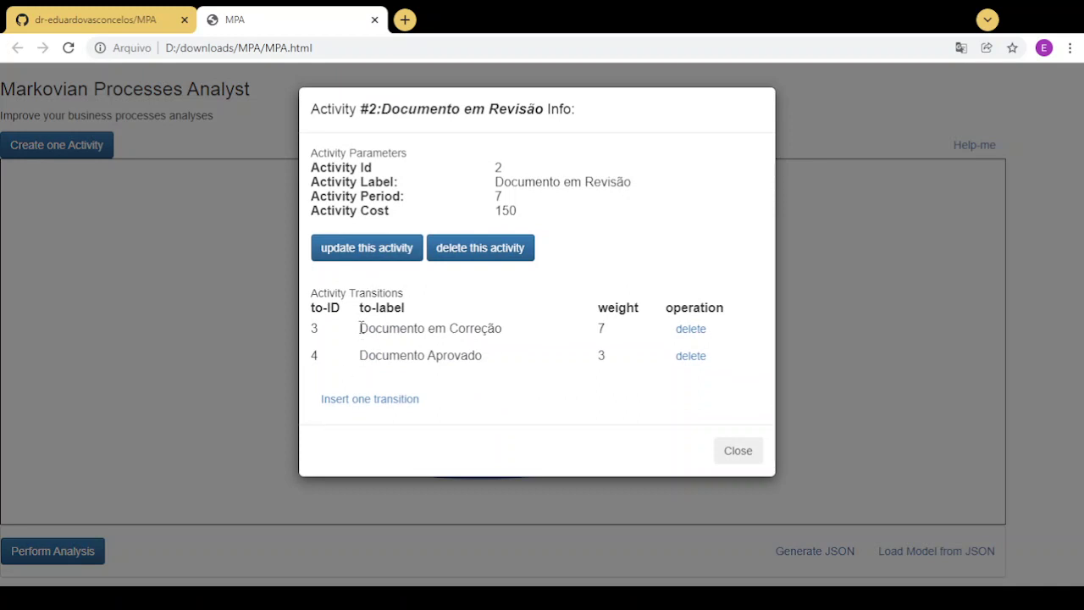
{"action": "left_click_drag", "start_coordinate": [361, 327], "coordinate": [693, 363]}
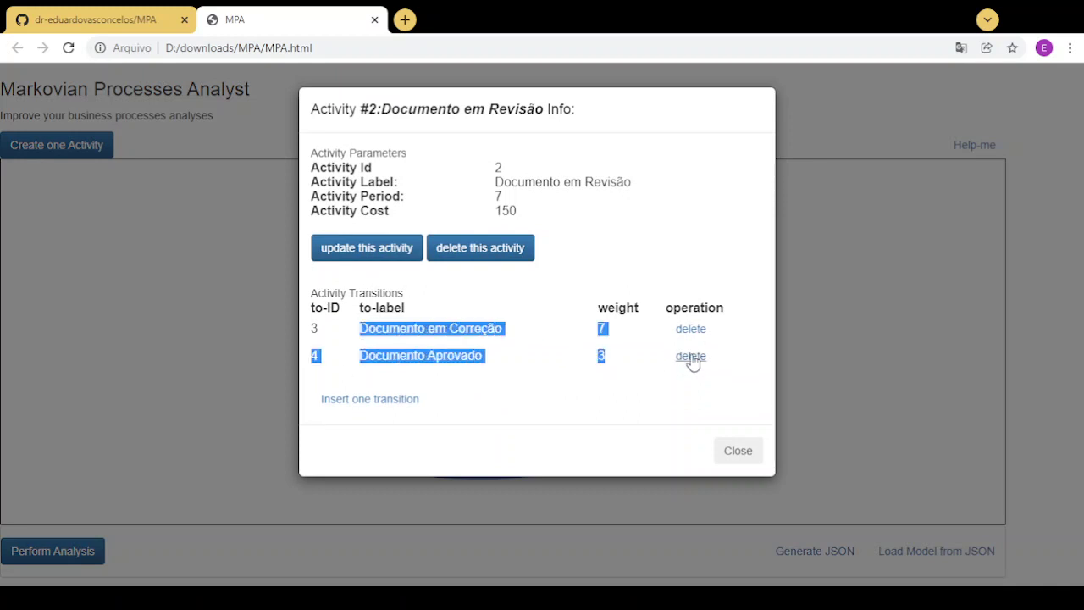
{"action": "left_click", "coordinate": [559, 407]}
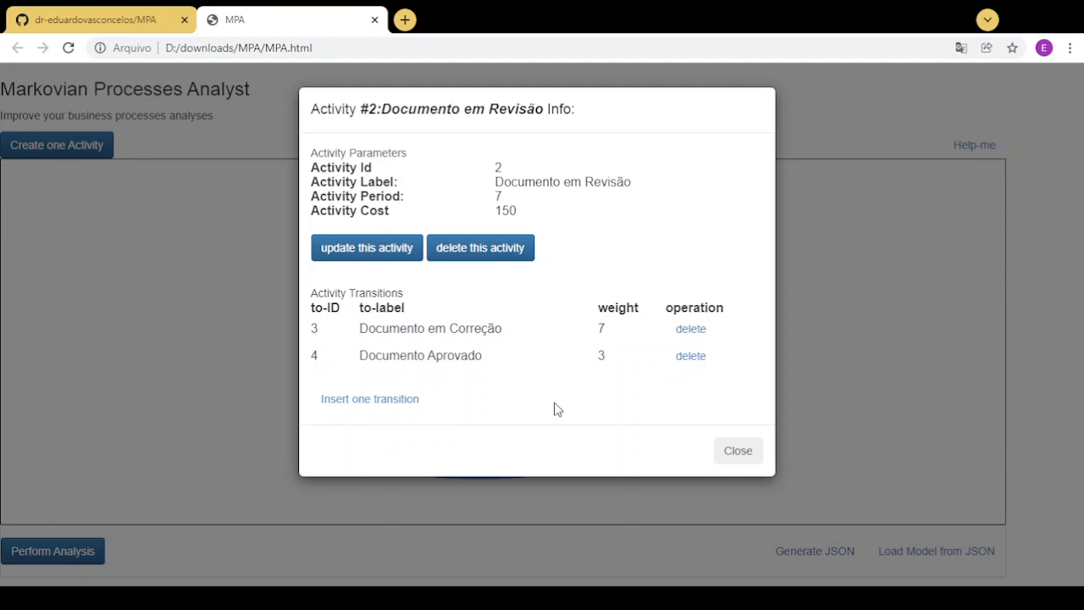
{"action": "left_click", "coordinate": [387, 400]}
{"action": "left_click", "coordinate": [368, 178]}
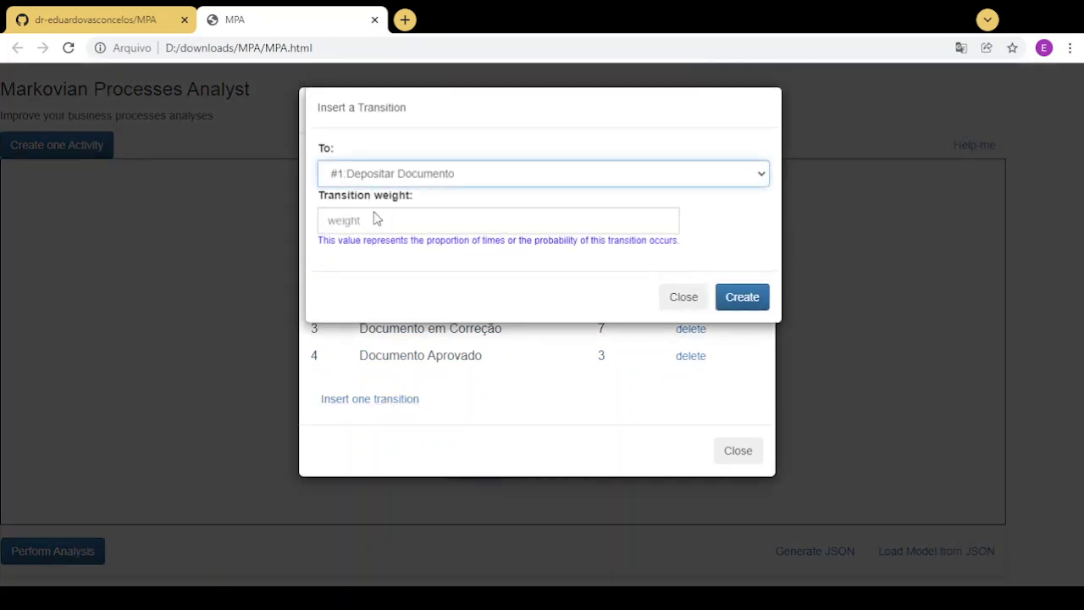
{"action": "left_click", "coordinate": [375, 215]}
{"action": "left_click", "coordinate": [376, 222]}
{"action": "type", "text": "0.001"}
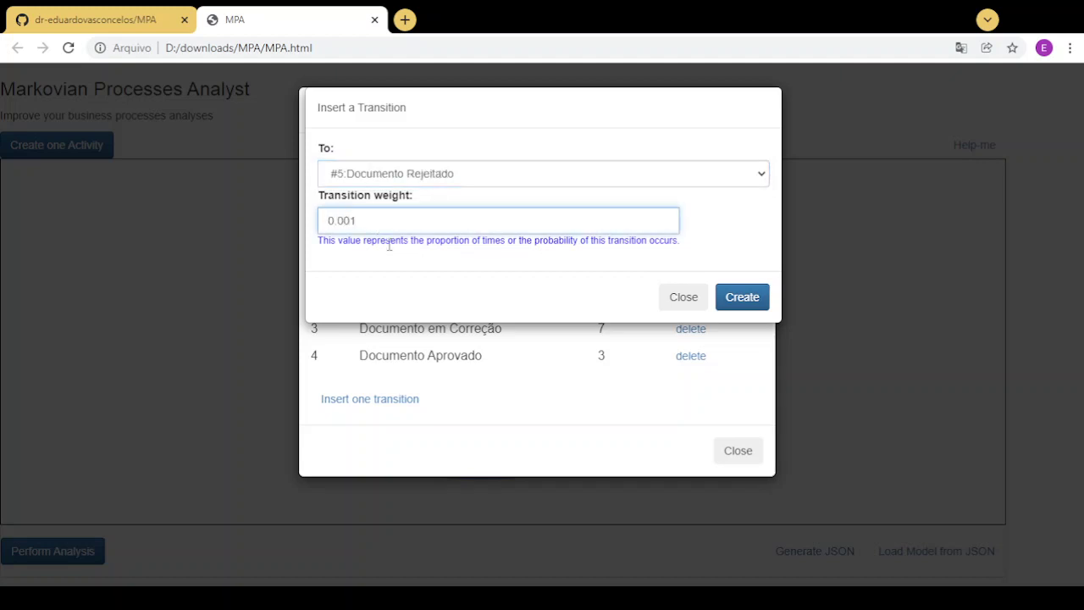
{"action": "left_click", "coordinate": [734, 302]}
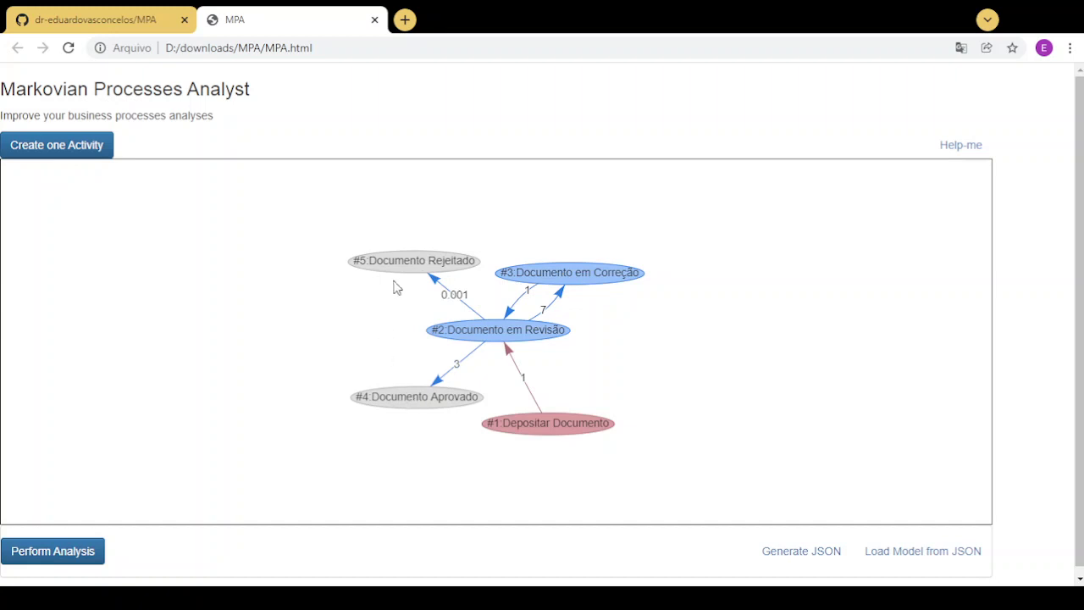
Rename the Documento Rejeitado activity as Documento Perdido, keeping its period and cost at 1
{"action": "left_click", "coordinate": [447, 265]}
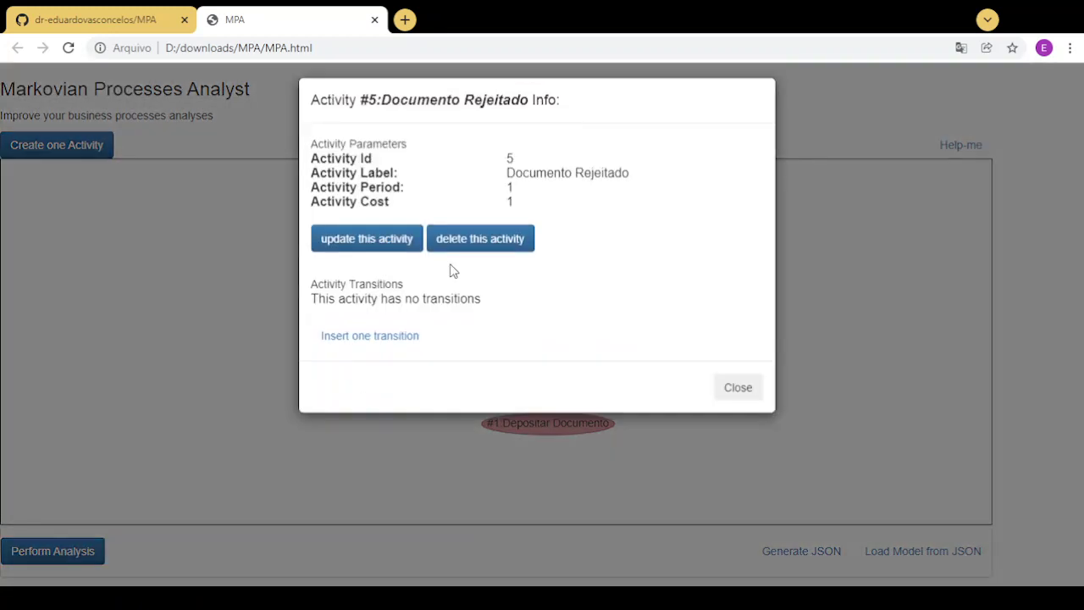
{"action": "left_click", "coordinate": [373, 240]}
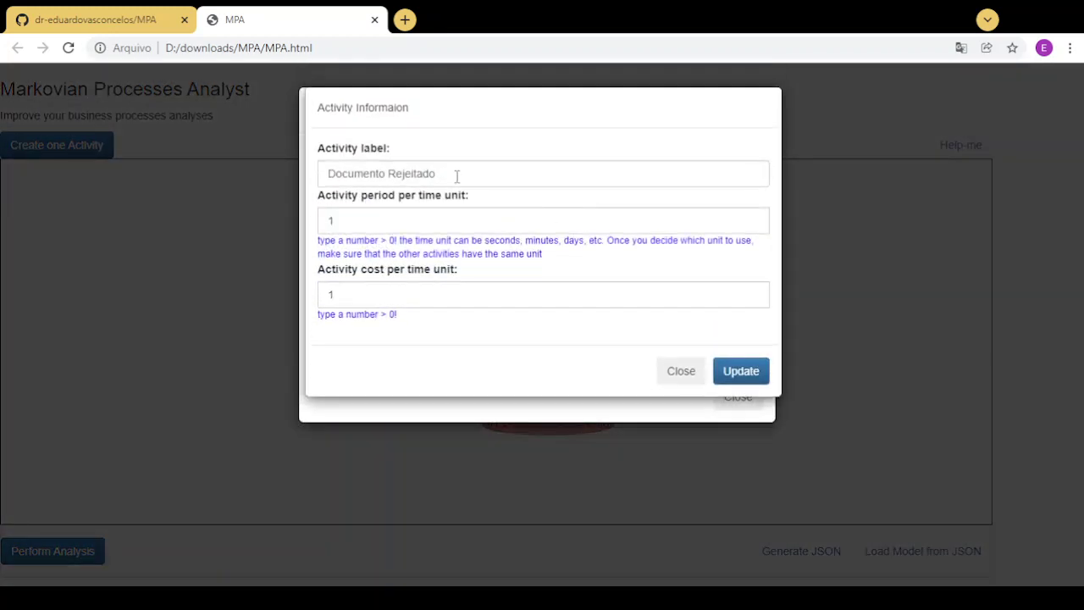
{"action": "left_click_drag", "start_coordinate": [456, 175], "coordinate": [388, 173]}
{"action": "key", "text": "BackSpace"}
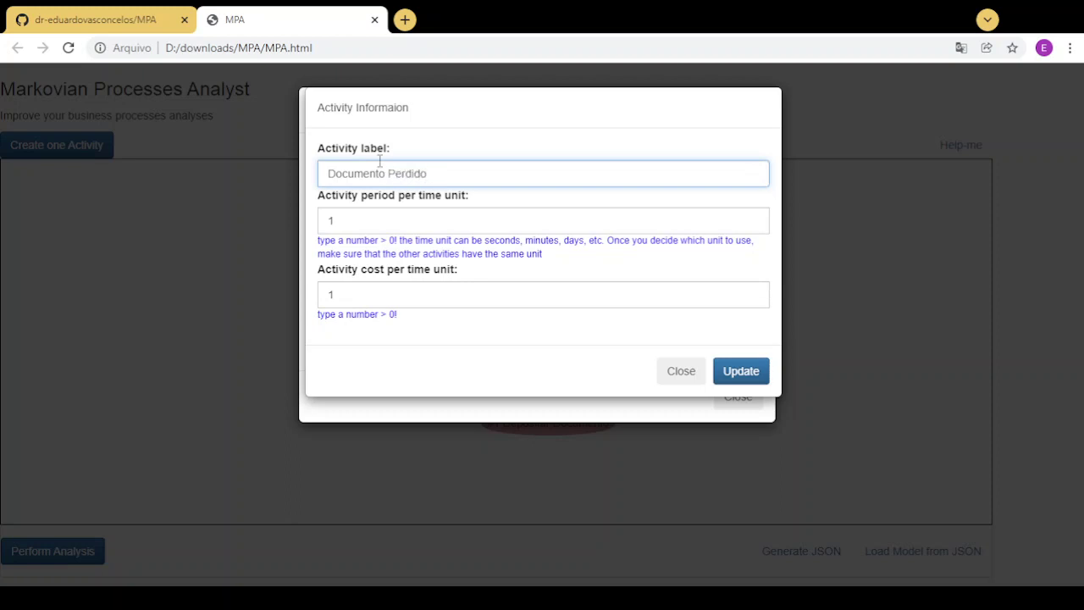
{"action": "left_click", "coordinate": [733, 373]}
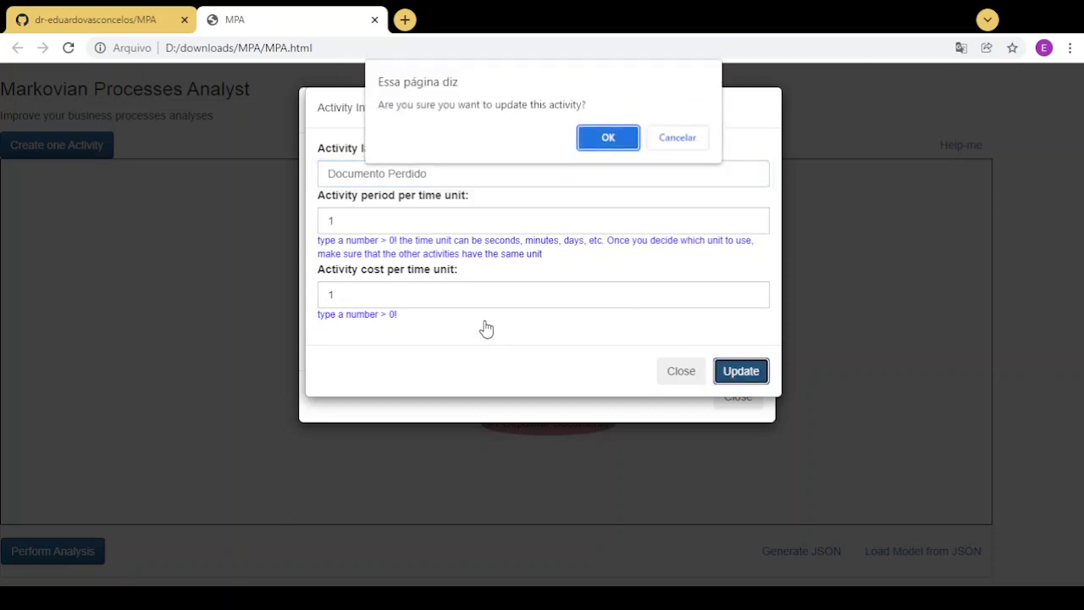
{"action": "left_click", "coordinate": [619, 138]}
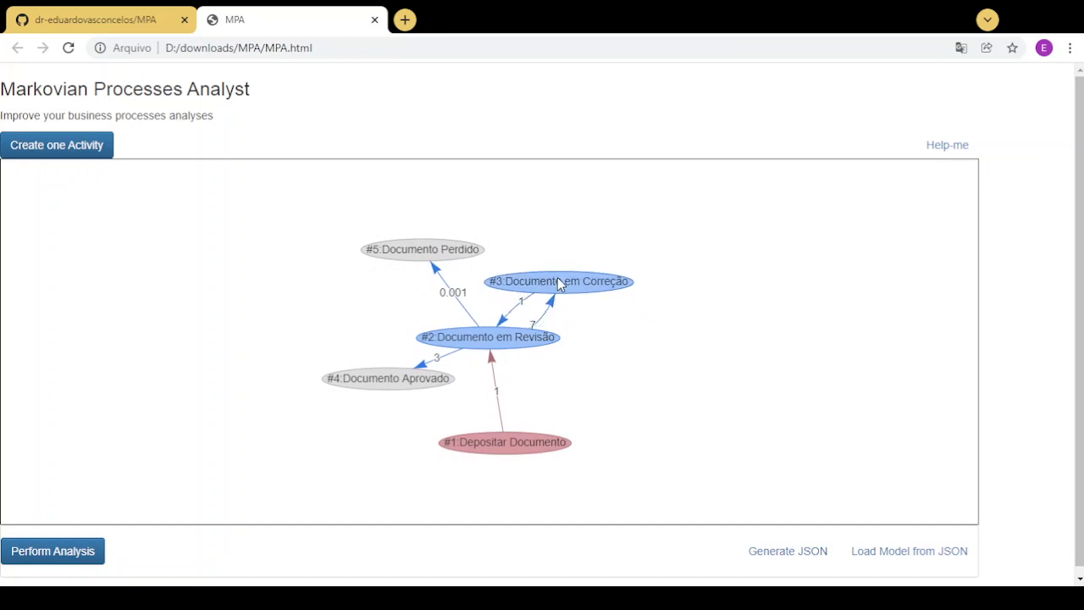
{"action": "left_click_drag", "start_coordinate": [557, 277], "coordinate": [552, 269]}
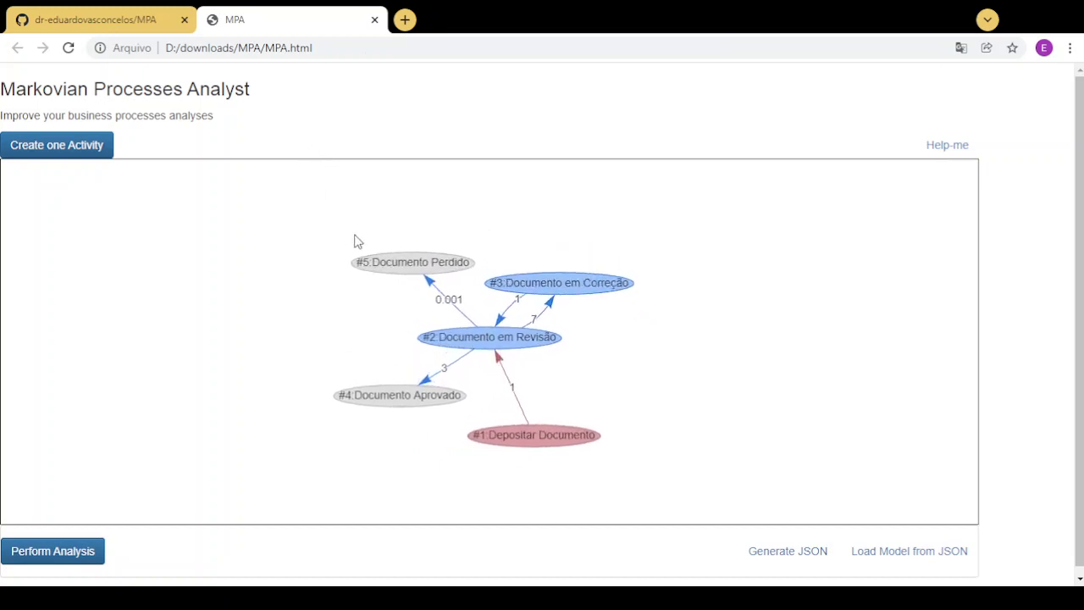
{"action": "left_click", "coordinate": [585, 288]}
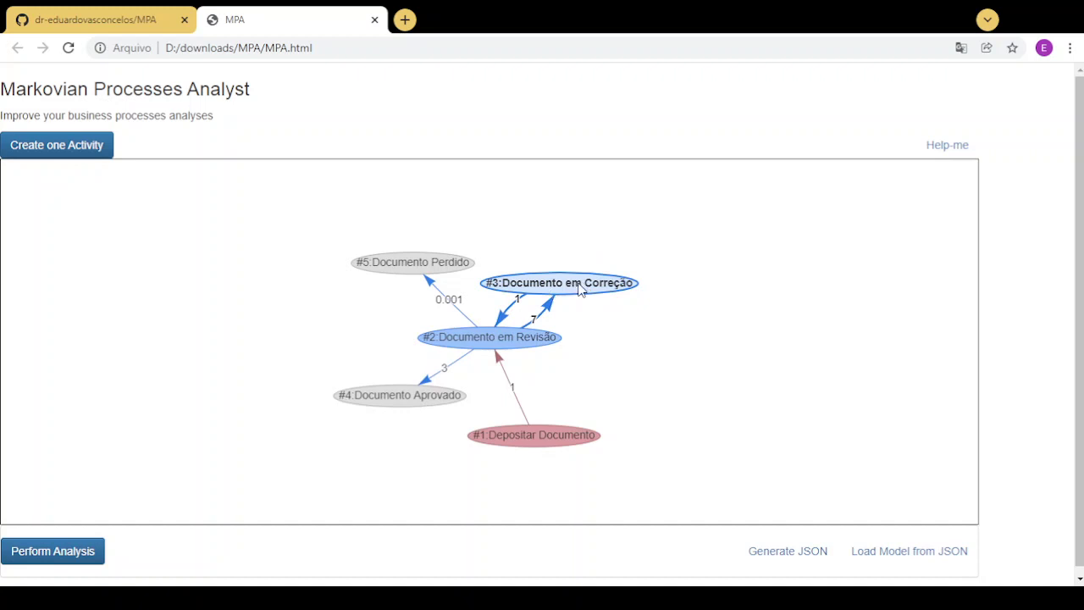
{"action": "double_click", "coordinate": [581, 289]}
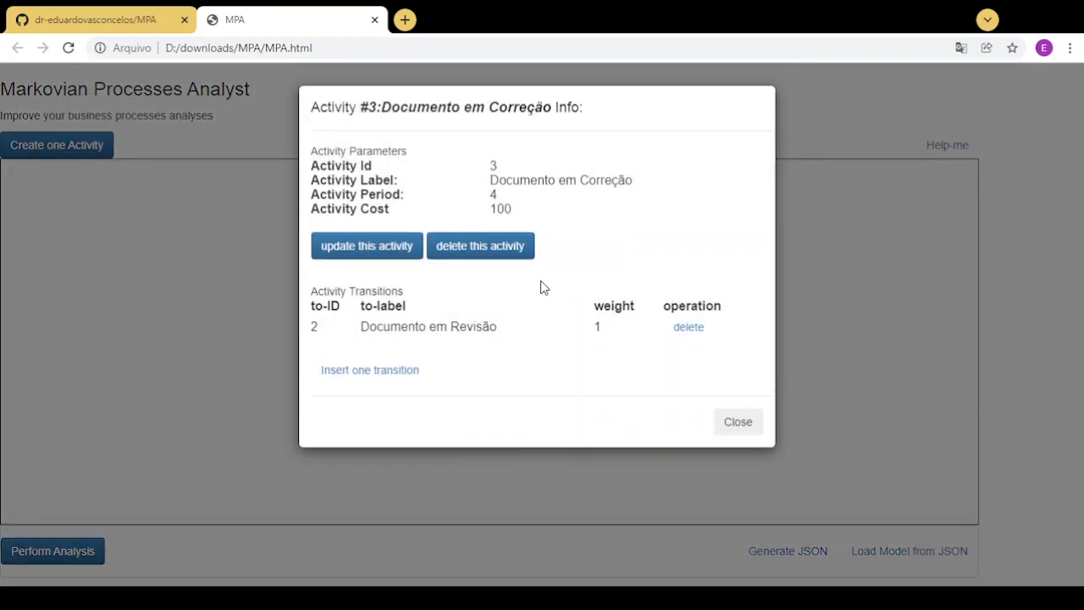
{"action": "left_click", "coordinate": [399, 373]}
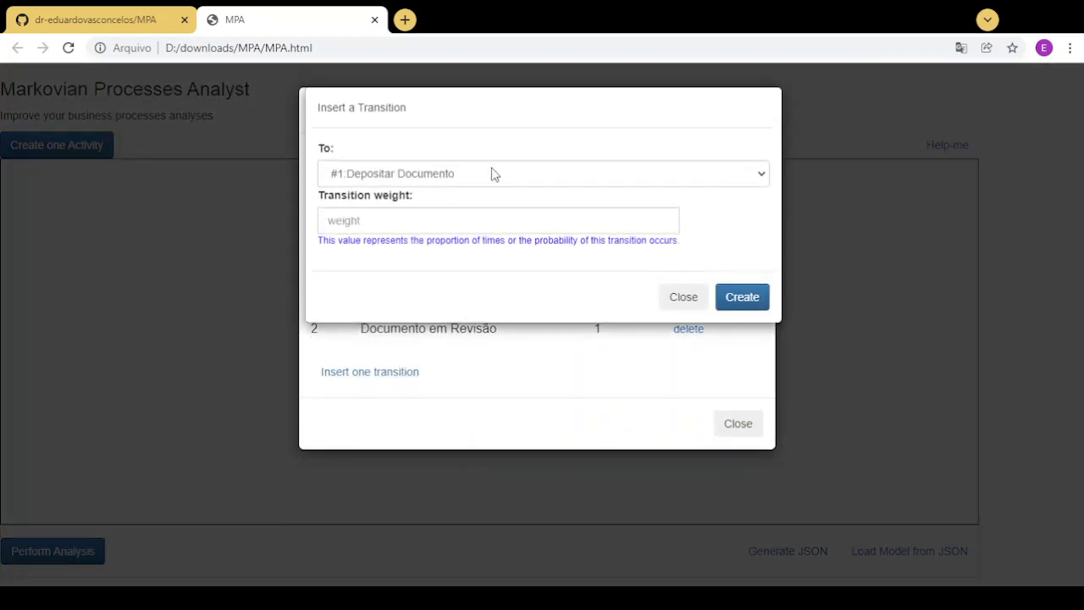
{"action": "left_click", "coordinate": [734, 315]}
{"action": "left_click", "coordinate": [727, 428]}
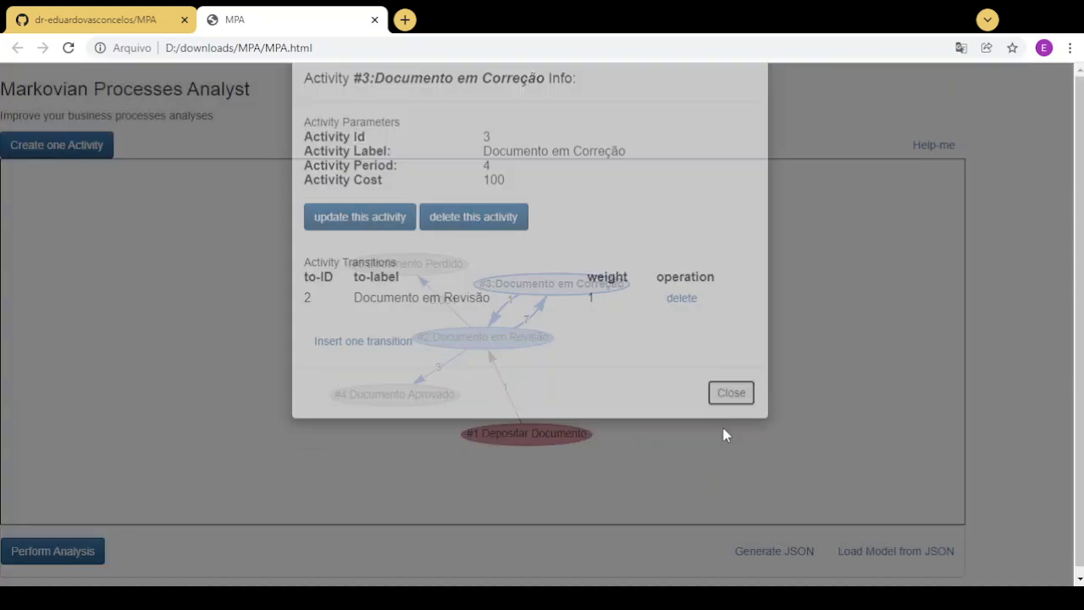
Create a sixth activity labelled Desitencia do documento, leaving its period and cost empty
{"action": "double_click", "coordinate": [702, 337]}
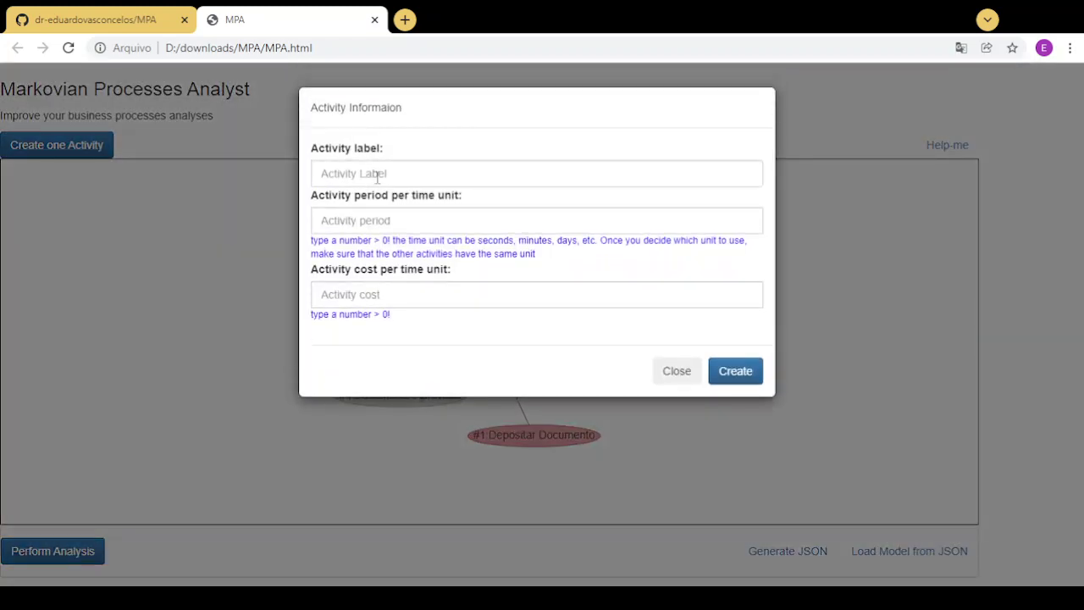
{"action": "left_click", "coordinate": [378, 176]}
{"action": "type", "text": "Desi"}
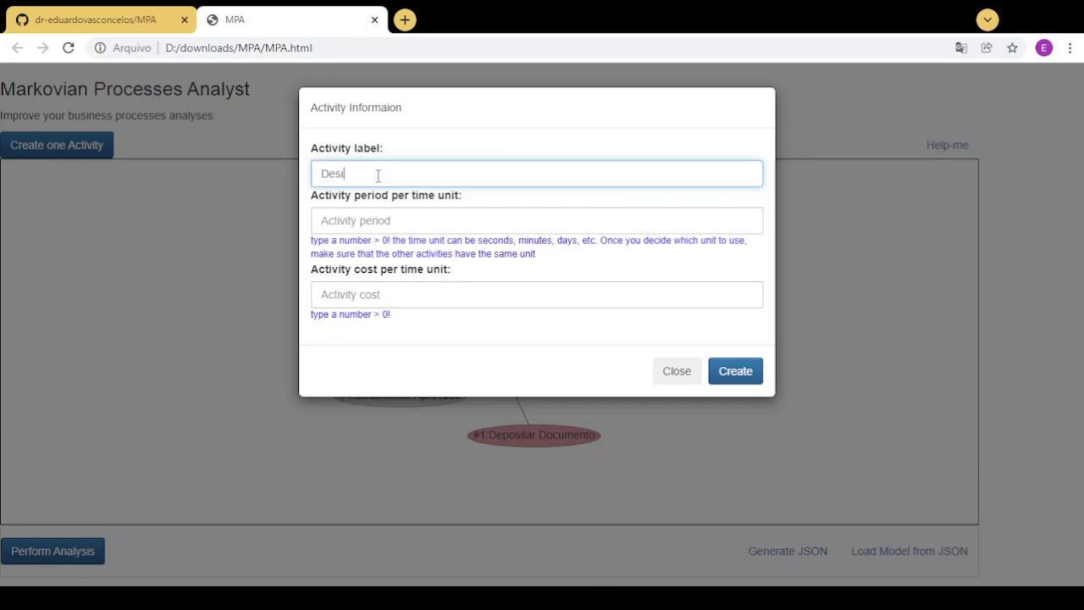
{"action": "type", "text": "tencia do documento"}
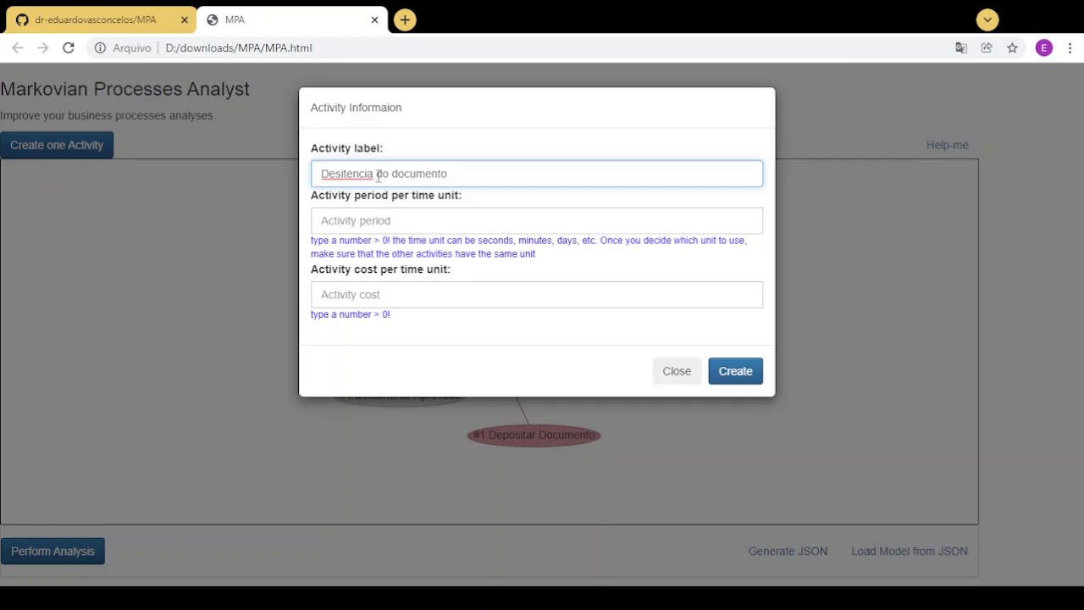
{"action": "left_click", "coordinate": [731, 371]}
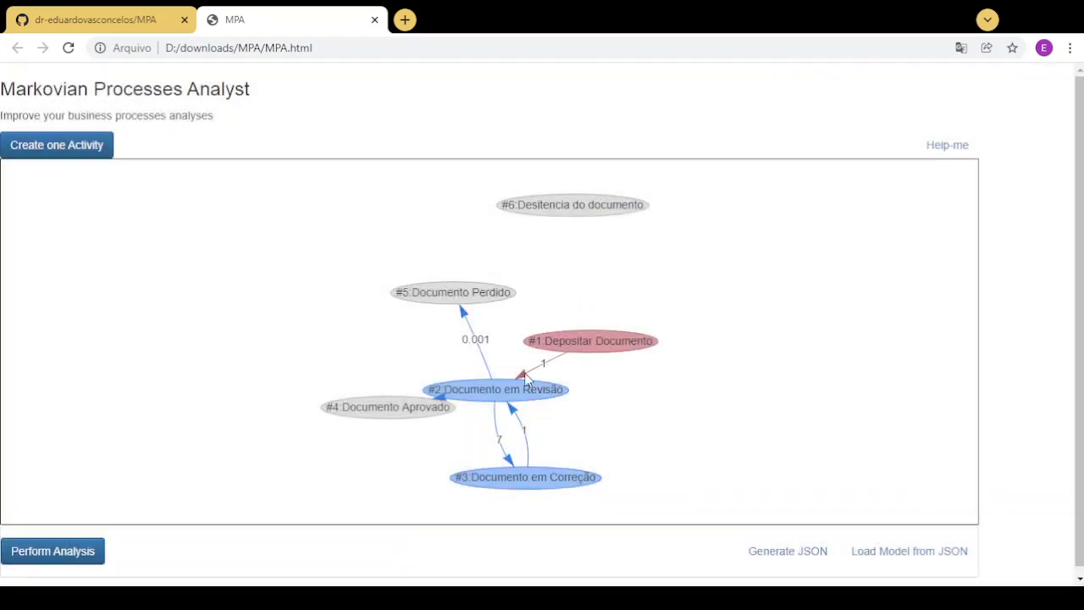
Reposition Documento em Correção and place Desitencia do documento below and to the right of it in the diagram
{"action": "left_click_drag", "start_coordinate": [563, 480], "coordinate": [765, 477]}
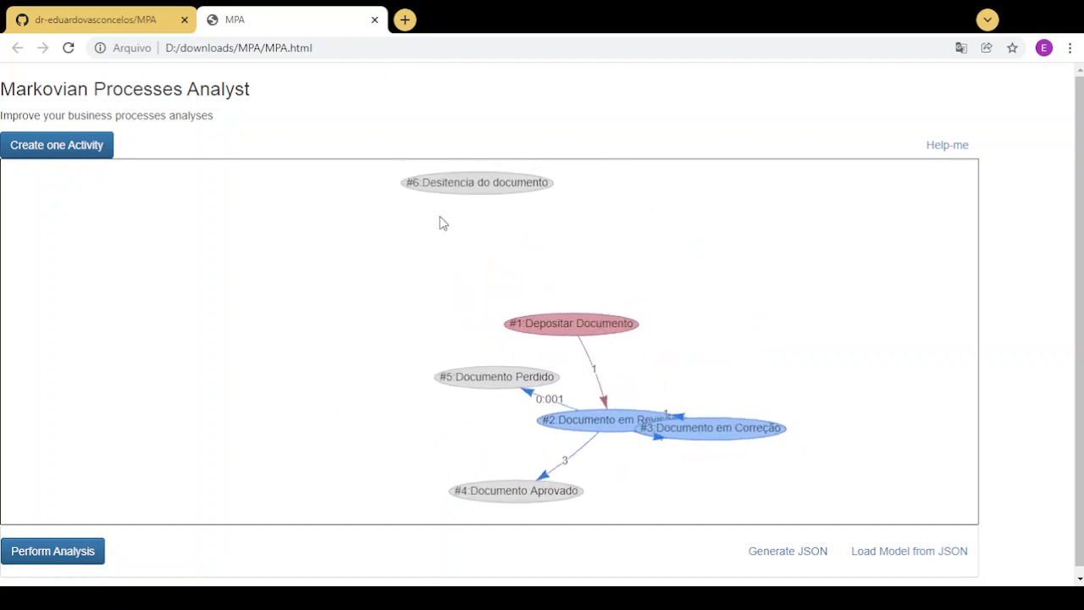
{"action": "left_click_drag", "start_coordinate": [458, 208], "coordinate": [421, 246]}
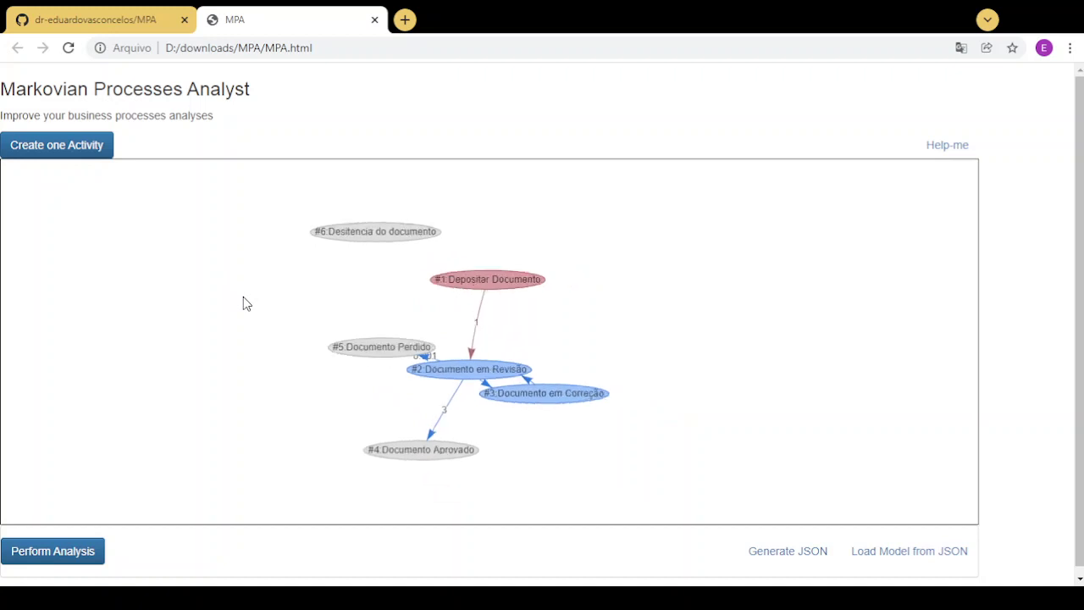
{"action": "left_click_drag", "start_coordinate": [345, 237], "coordinate": [612, 452]}
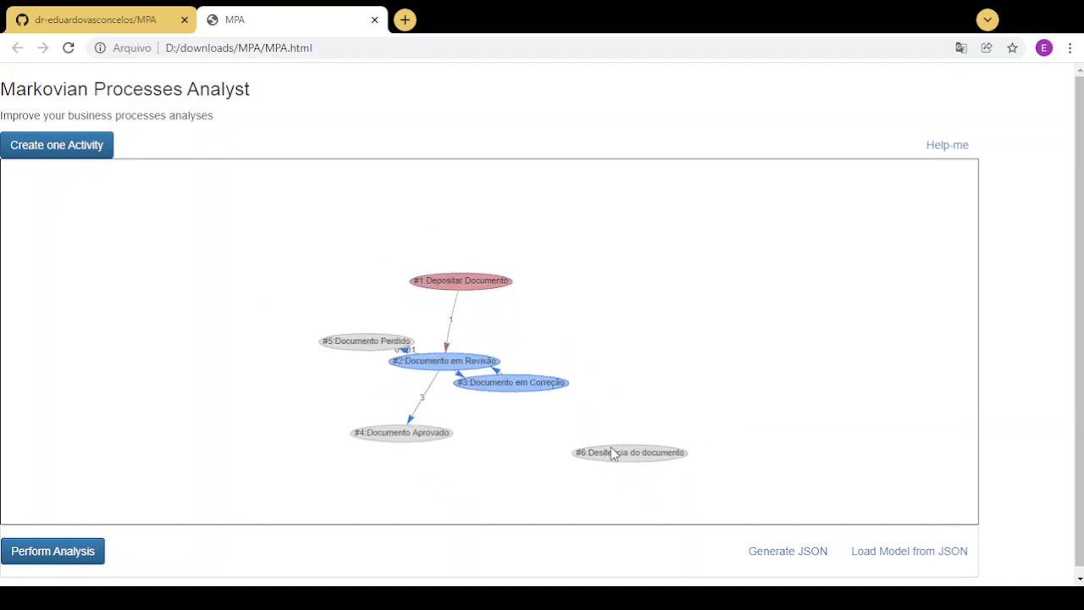
Insert a transition from Documento em Correção to Desitencia do documento, leaving its weight empty
{"action": "double_click", "coordinate": [490, 378]}
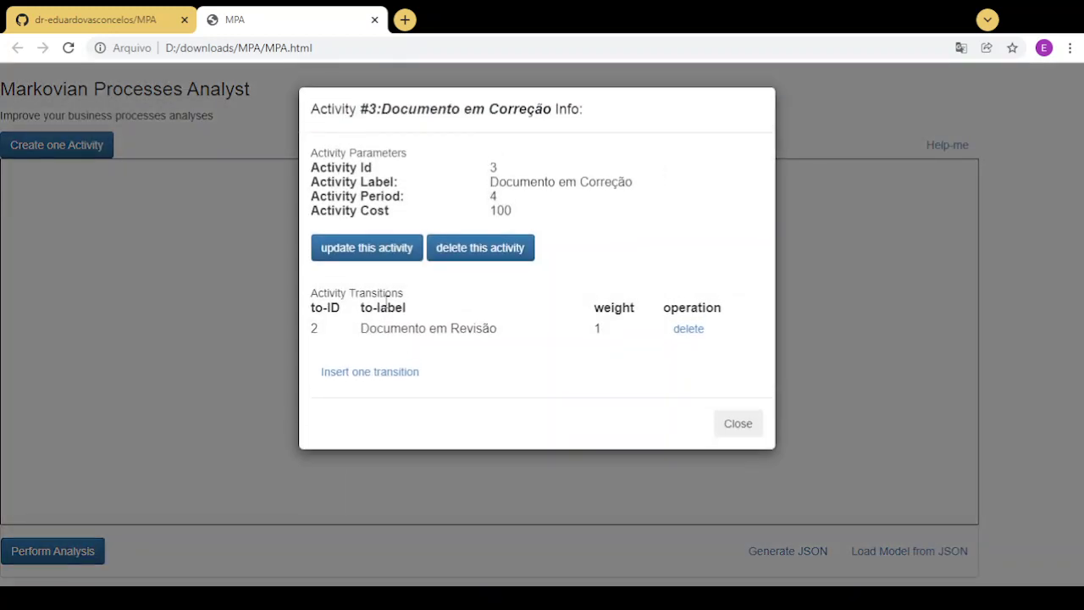
{"action": "left_click", "coordinate": [368, 379]}
{"action": "left_click", "coordinate": [405, 182]}
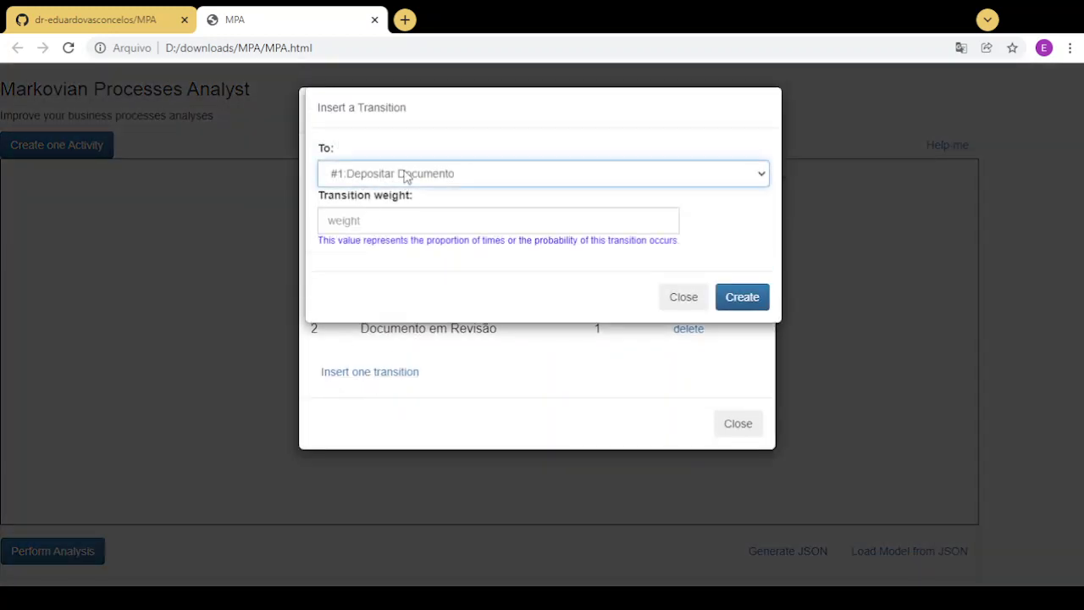
{"action": "left_click", "coordinate": [398, 245]}
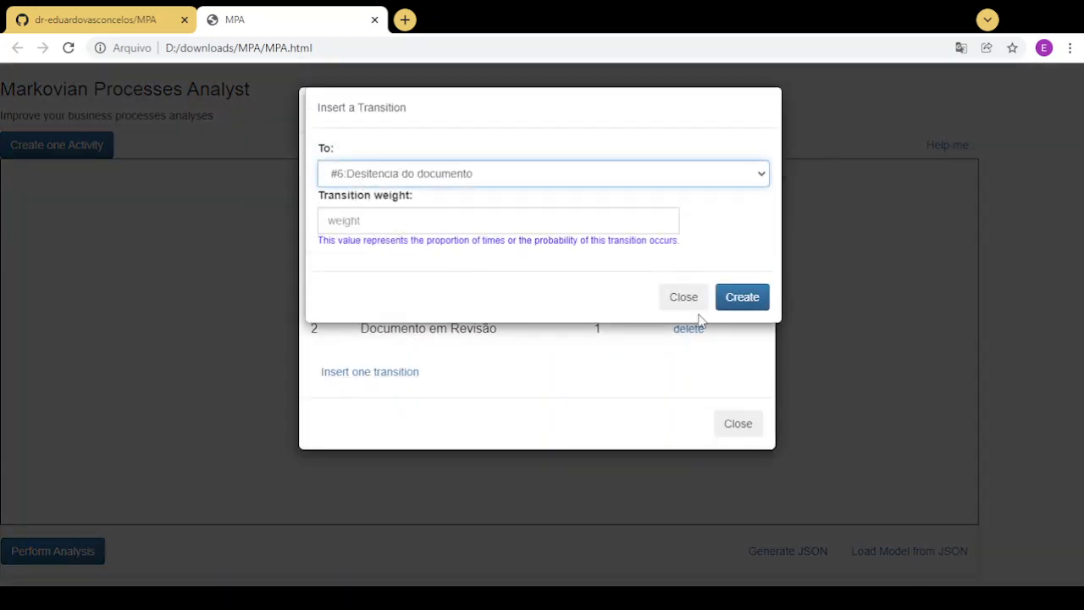
{"action": "left_click", "coordinate": [740, 305]}
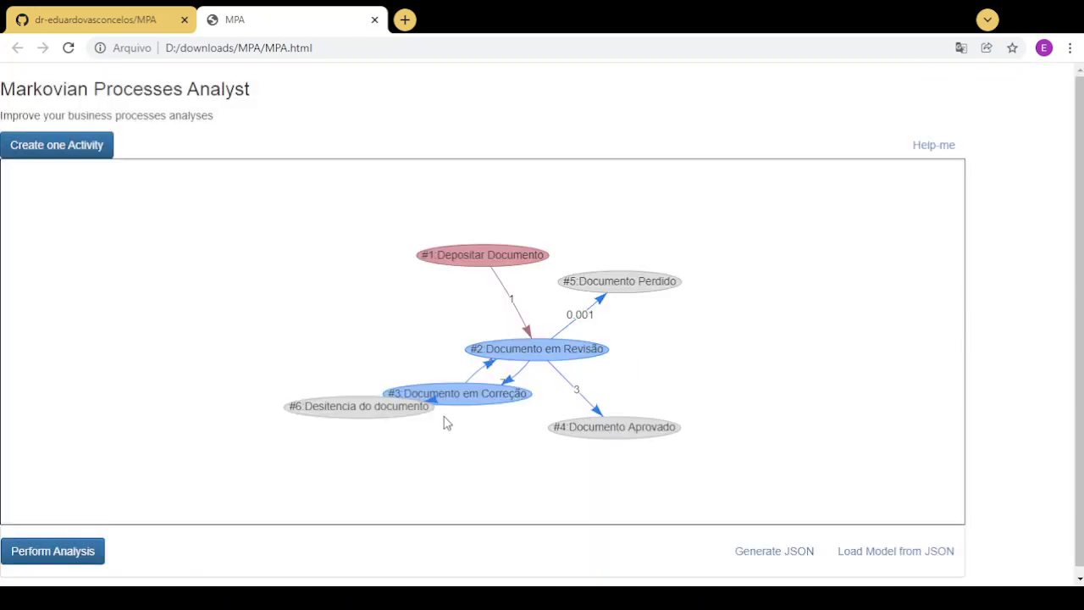
Set the weight of the transition from Documento em Correção to Desitencia do documento to 0.0001
{"action": "left_click_drag", "start_coordinate": [391, 412], "coordinate": [356, 327]}
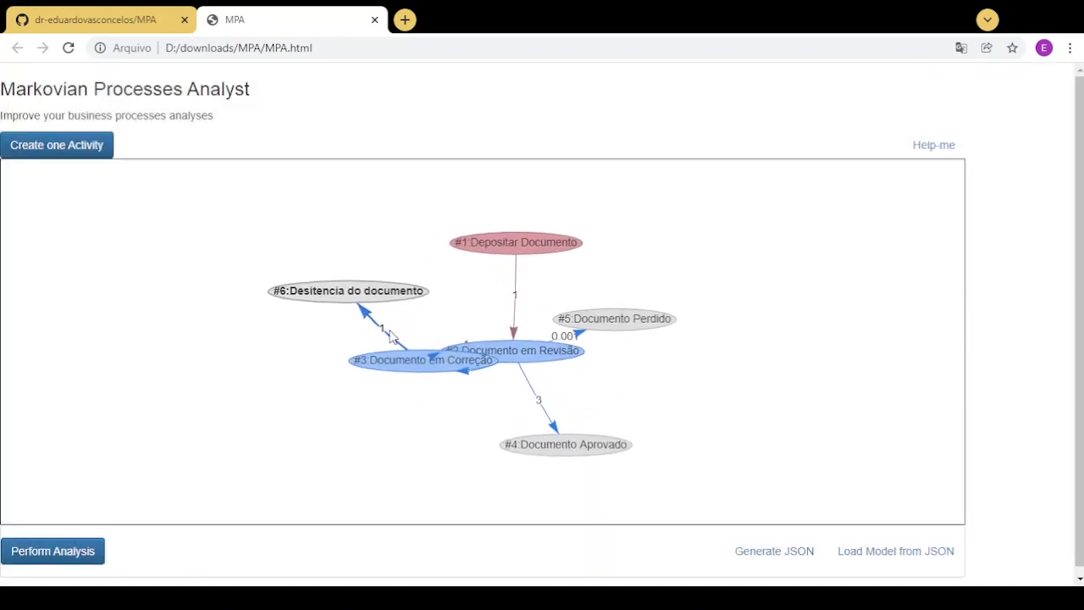
{"action": "left_click", "coordinate": [388, 335]}
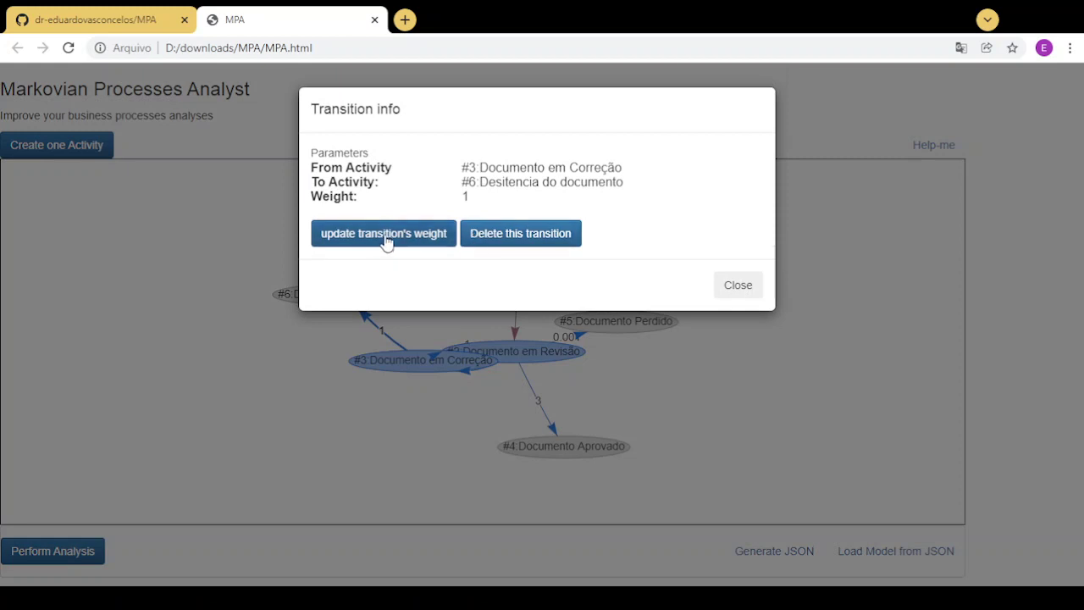
{"action": "left_click", "coordinate": [384, 234]}
{"action": "left_click_drag", "start_coordinate": [398, 182], "coordinate": [318, 183]}
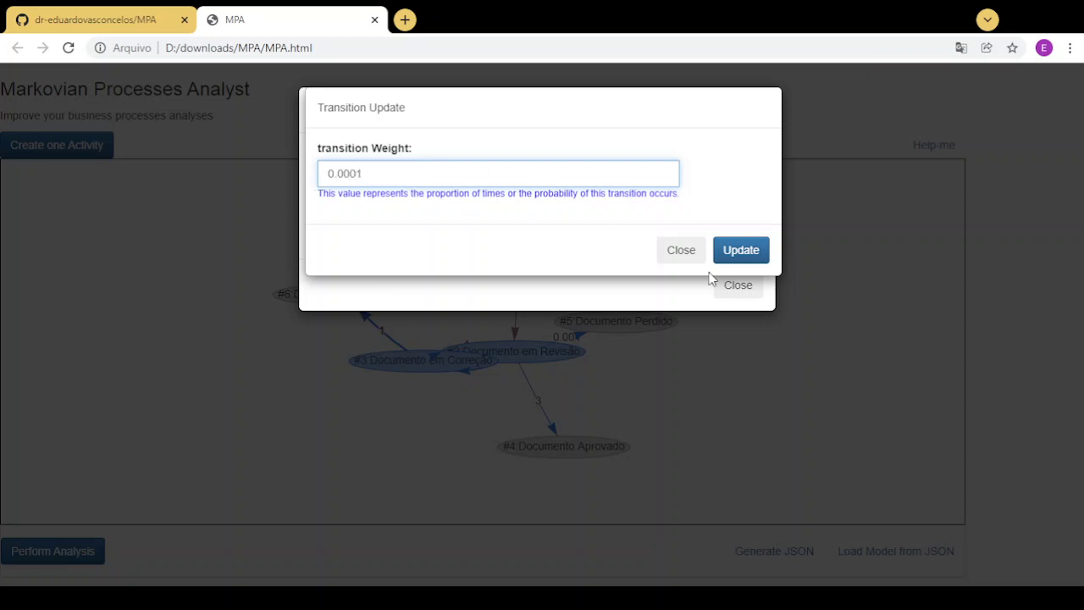
{"action": "left_click", "coordinate": [741, 250]}
{"action": "left_click", "coordinate": [622, 138]}
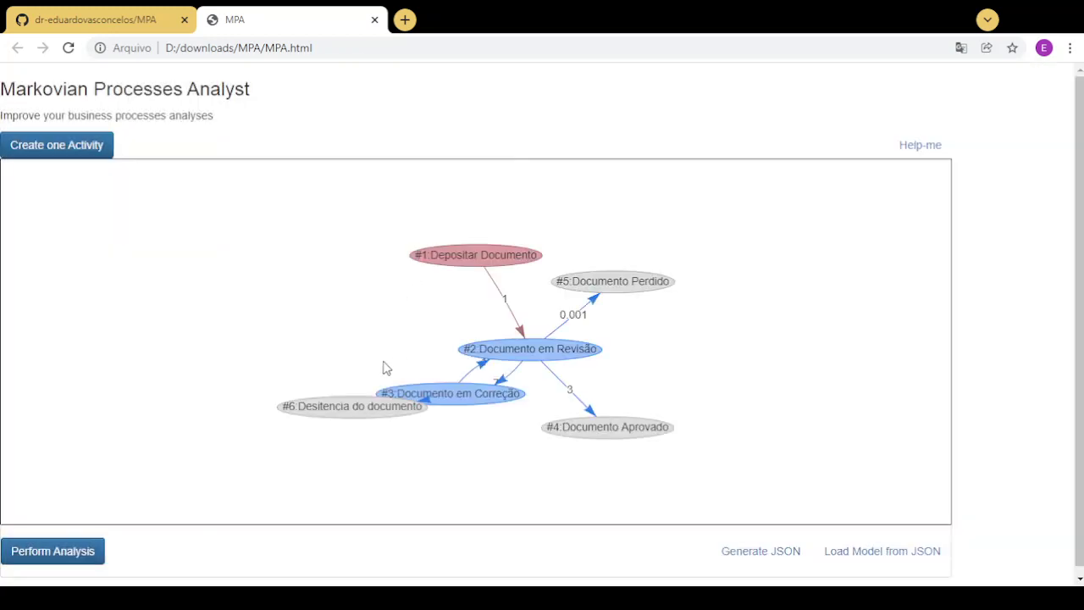
Spread the diagram's activities apart so that no activities or transition weights overlap
{"action": "left_click_drag", "start_coordinate": [333, 391], "coordinate": [321, 312]}
{"action": "left_click_drag", "start_coordinate": [405, 378], "coordinate": [363, 432]}
{"action": "left_click_drag", "start_coordinate": [530, 369], "coordinate": [275, 315]}
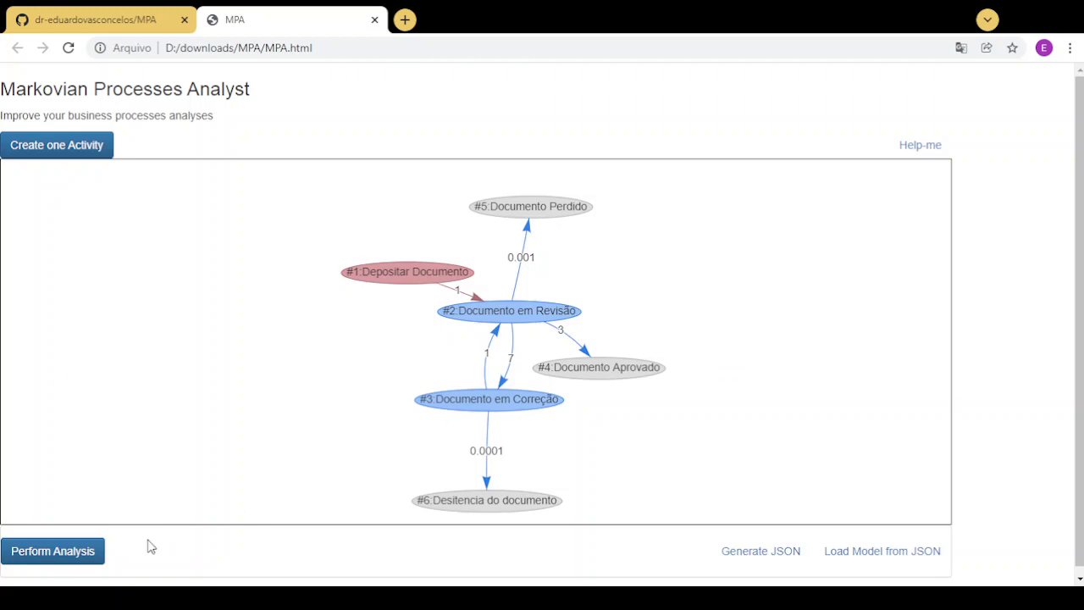
Perform the analysis, examine the mean time to finish and the three final activities' absorption probabilities, and close the results
{"action": "left_click", "coordinate": [52, 551]}
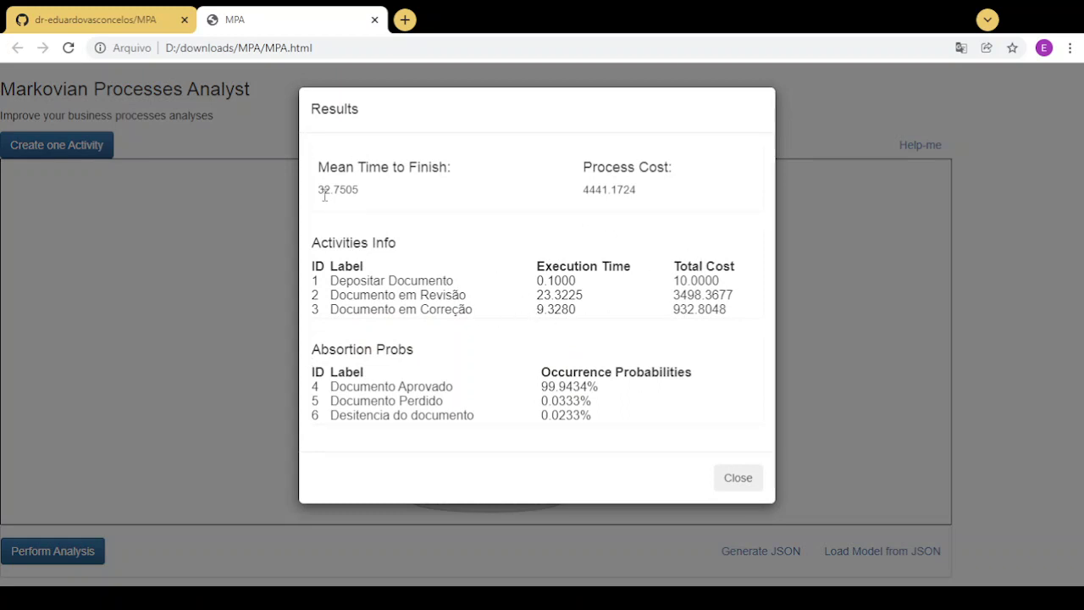
{"action": "left_click_drag", "start_coordinate": [322, 189], "coordinate": [365, 195]}
{"action": "left_click_drag", "start_coordinate": [332, 383], "coordinate": [576, 430]}
{"action": "left_click", "coordinate": [614, 429]}
{"action": "left_click_drag", "start_coordinate": [542, 401], "coordinate": [599, 421]}
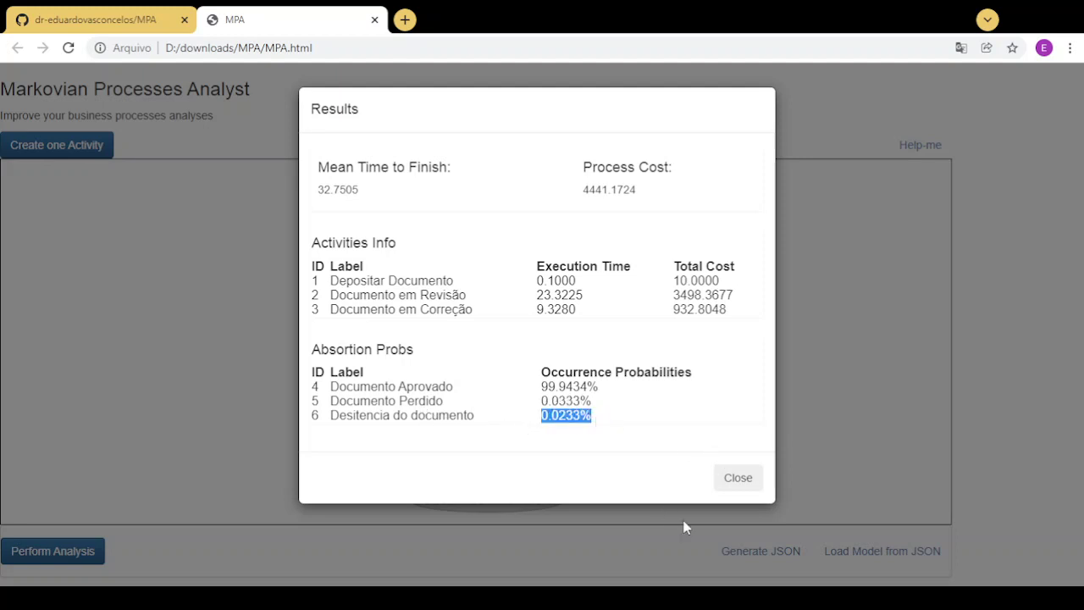
{"action": "left_click", "coordinate": [737, 480]}
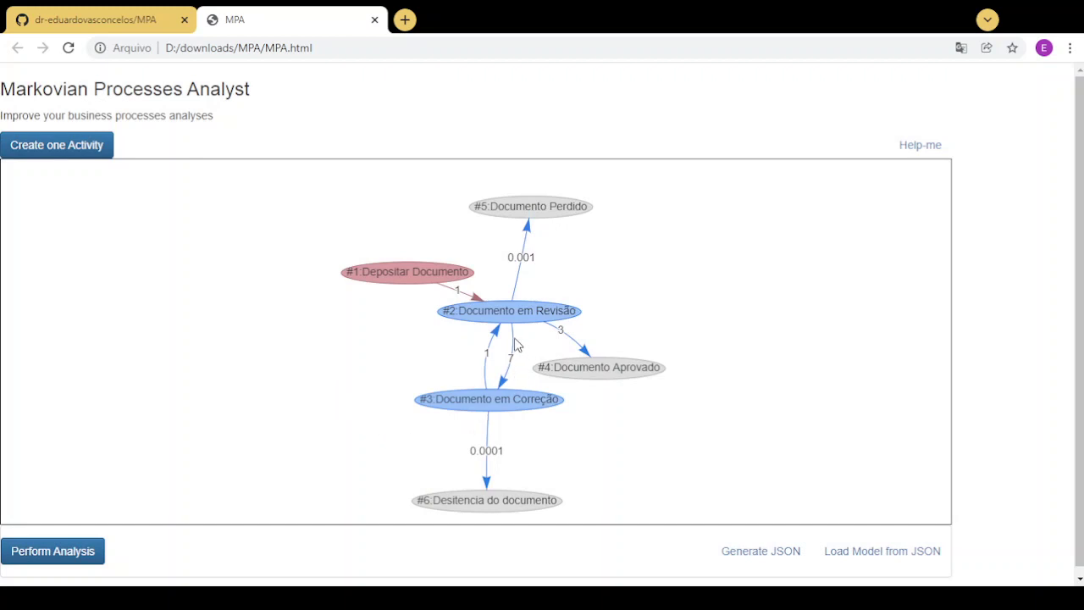
Set the weight of the transition from Documento em Revisão to Documento em Correção to 12
{"action": "left_click", "coordinate": [514, 350]}
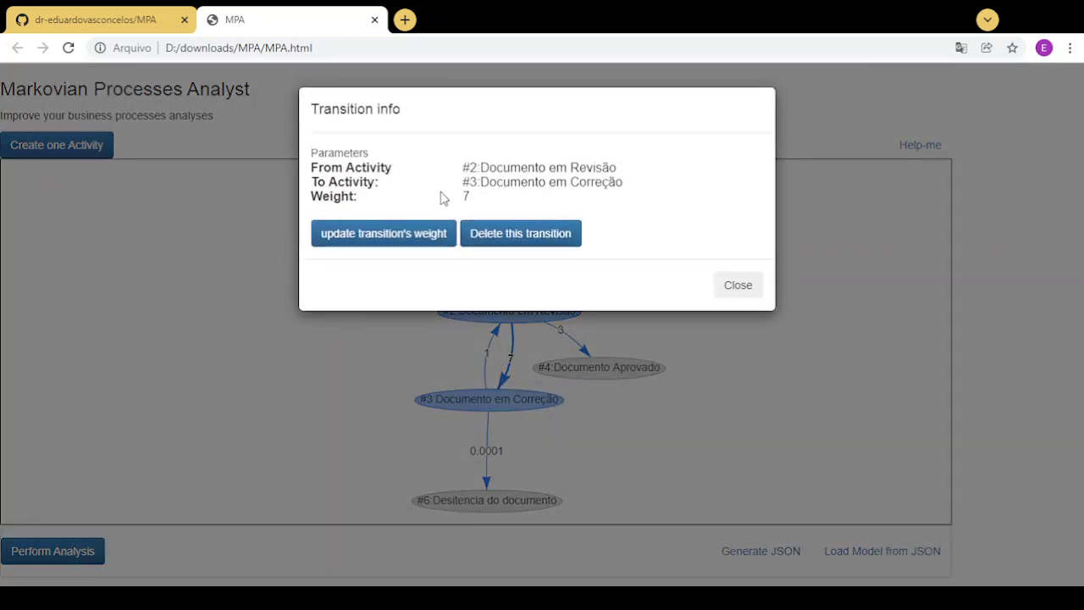
{"action": "left_click", "coordinate": [418, 240]}
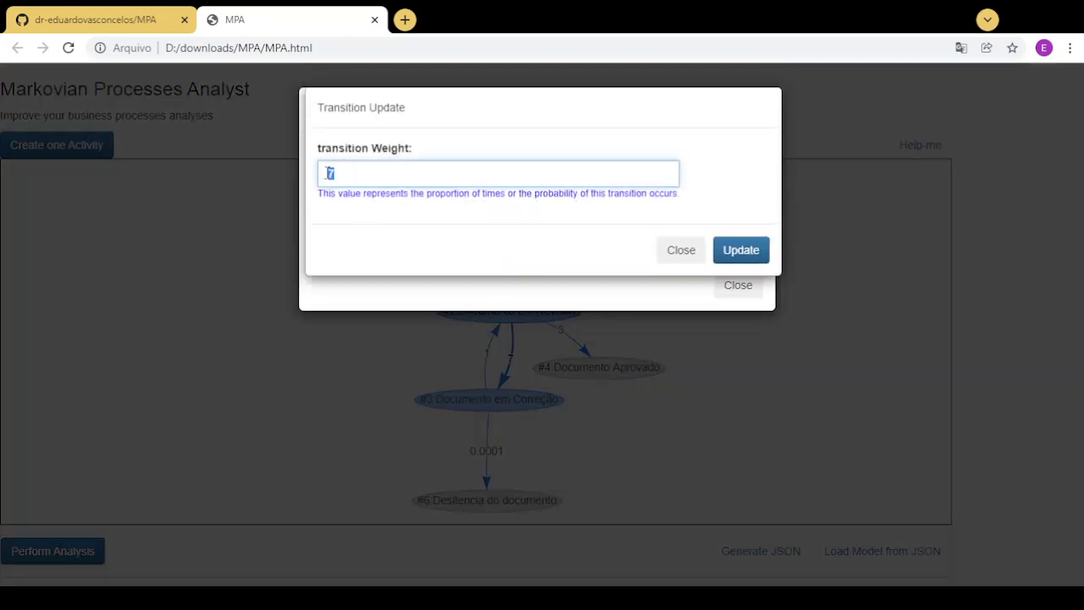
{"action": "type", "text": "12"}
{"action": "left_click", "coordinate": [758, 247]}
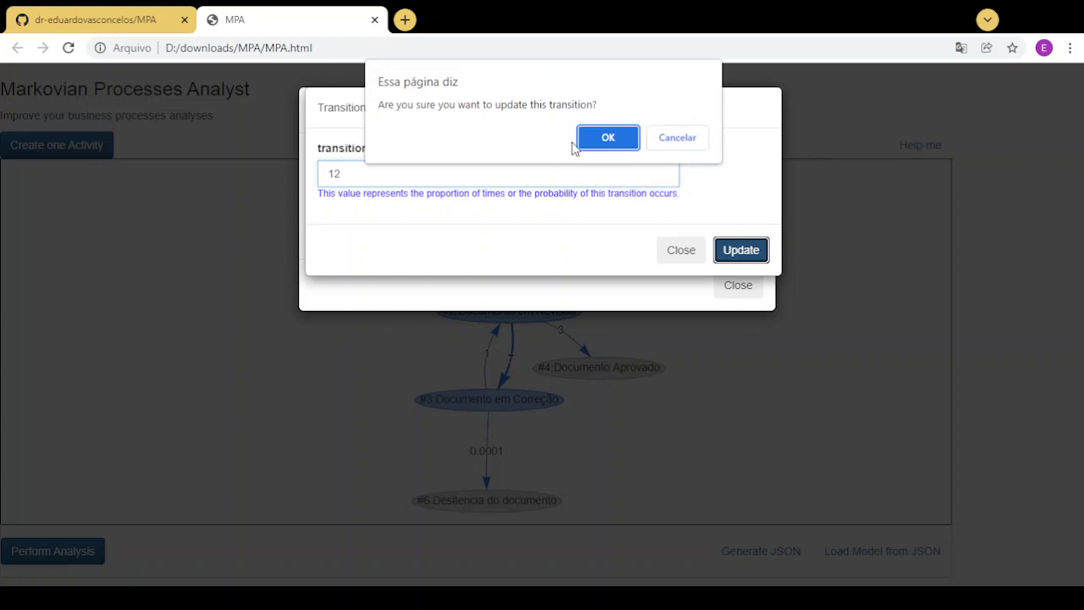
{"action": "left_click", "coordinate": [592, 141]}
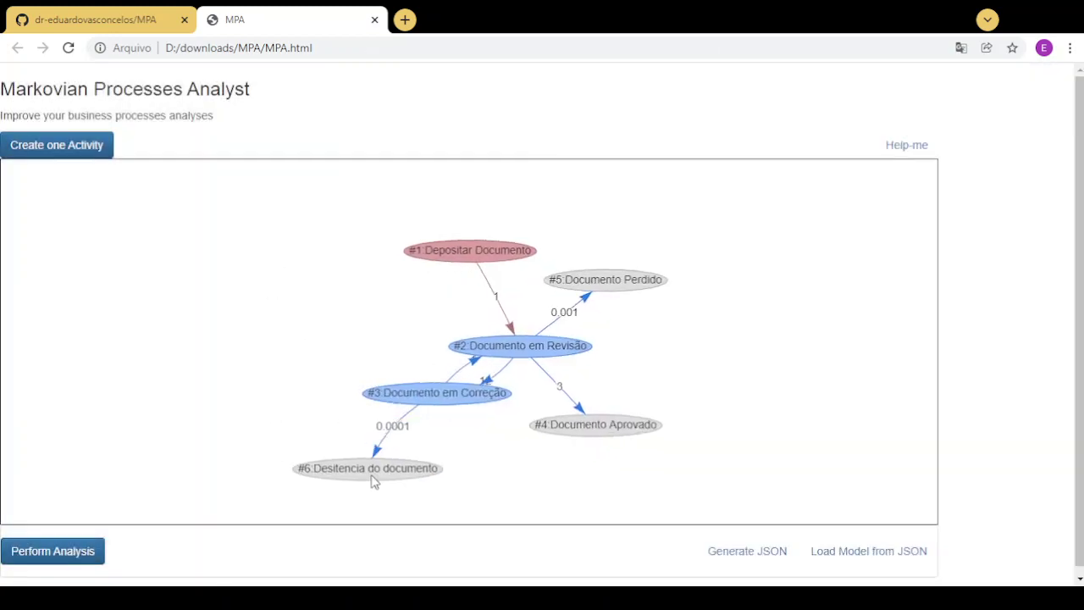
Perform the analysis again, examine the mean time to finish and each activity's execution time and total cost, and close the results
{"action": "left_click", "coordinate": [68, 549]}
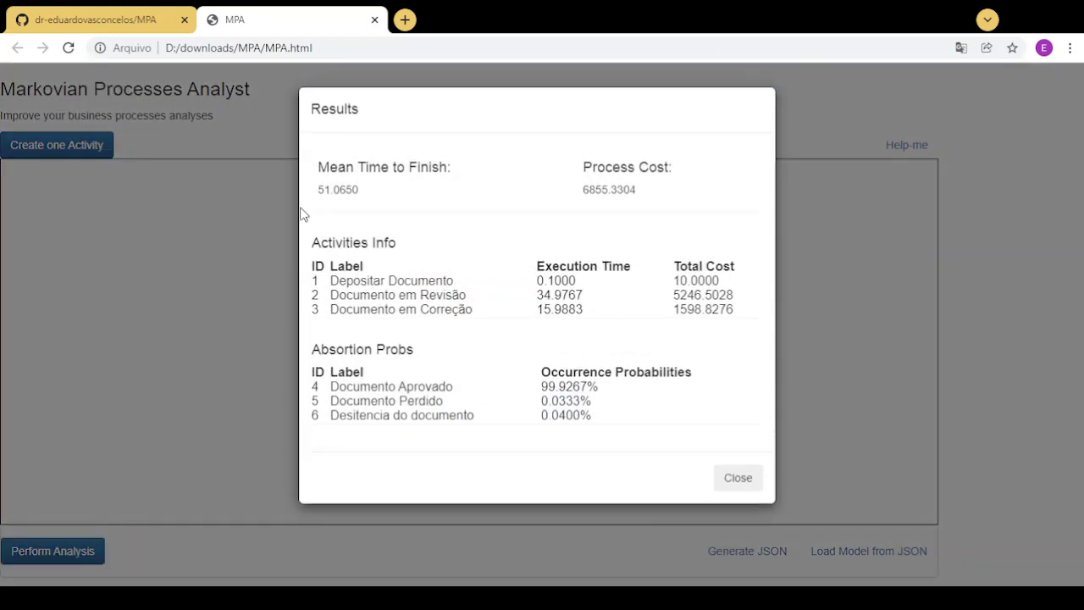
{"action": "left_click_drag", "start_coordinate": [329, 189], "coordinate": [369, 194]}
{"action": "left_click_drag", "start_coordinate": [340, 282], "coordinate": [684, 331]}
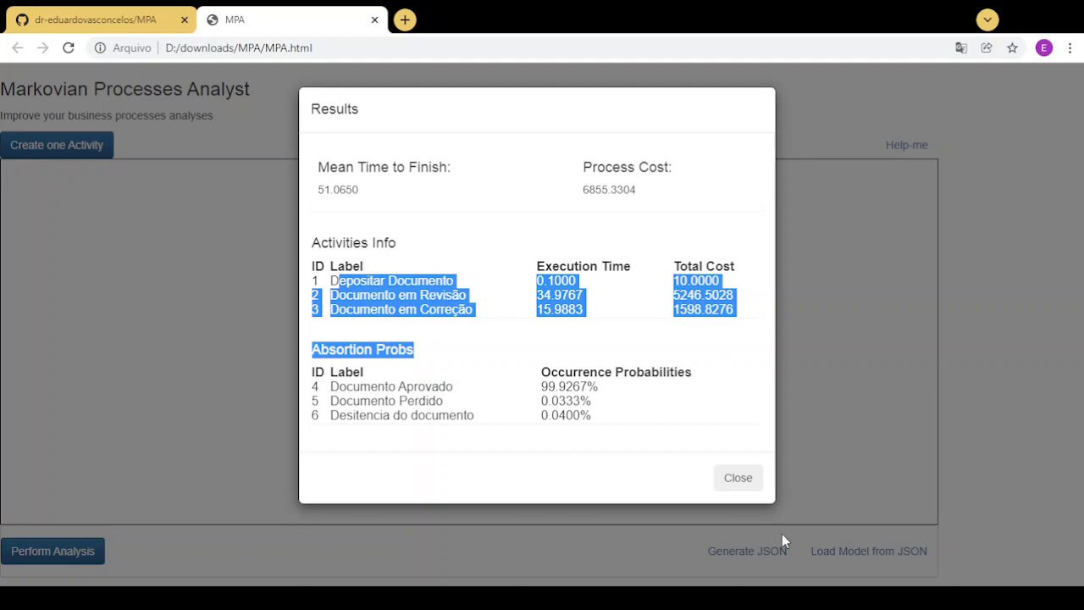
{"action": "left_click", "coordinate": [734, 480]}
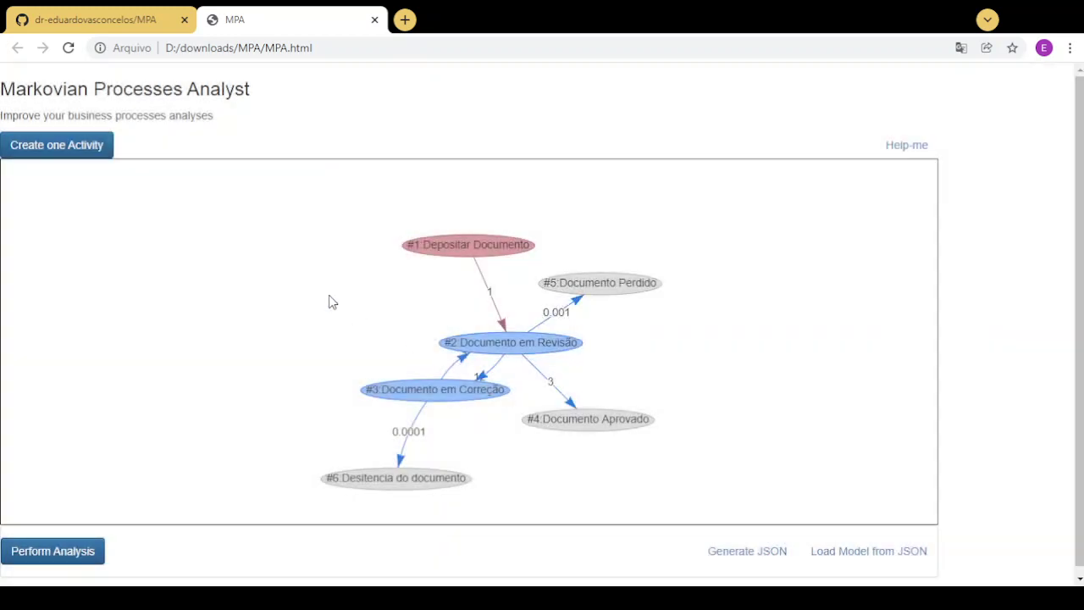